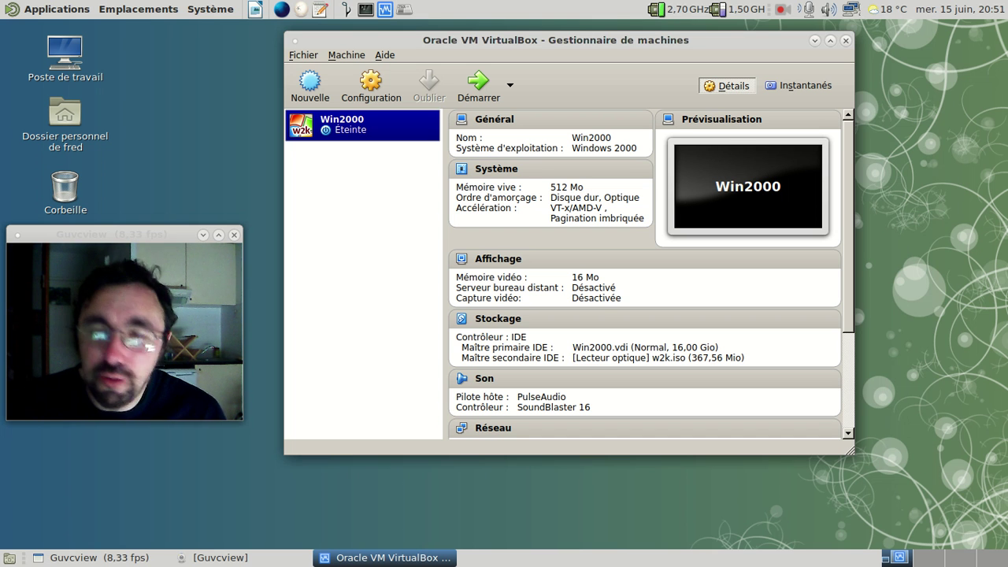
Step: Start the Win2000 virtual machine, reposition its window, and close the Windows 2000 welcome screen
{"action": "left_click", "coordinate": [478, 89]}
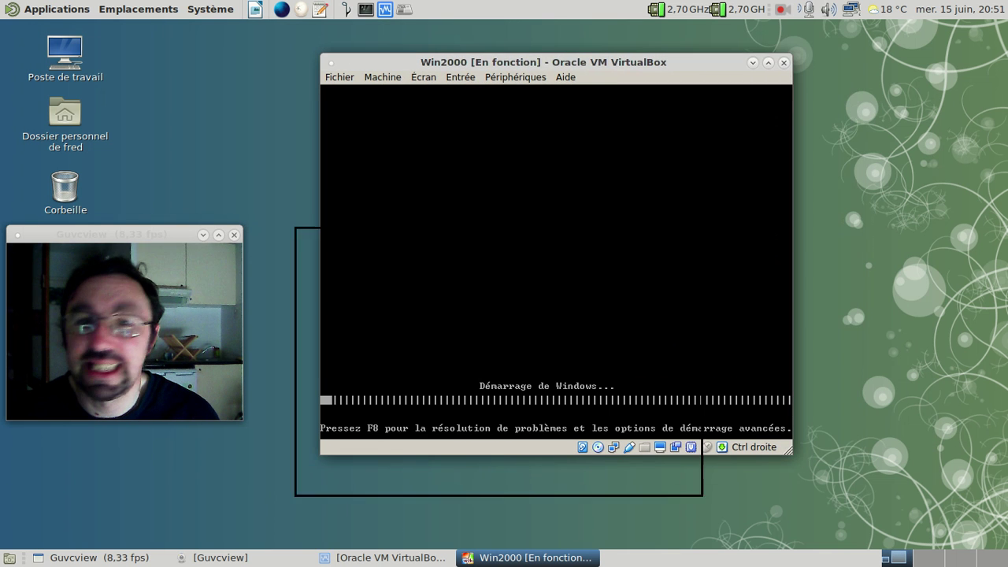
{"action": "left_click_drag", "start_coordinate": [554, 62], "coordinate": [482, 31]}
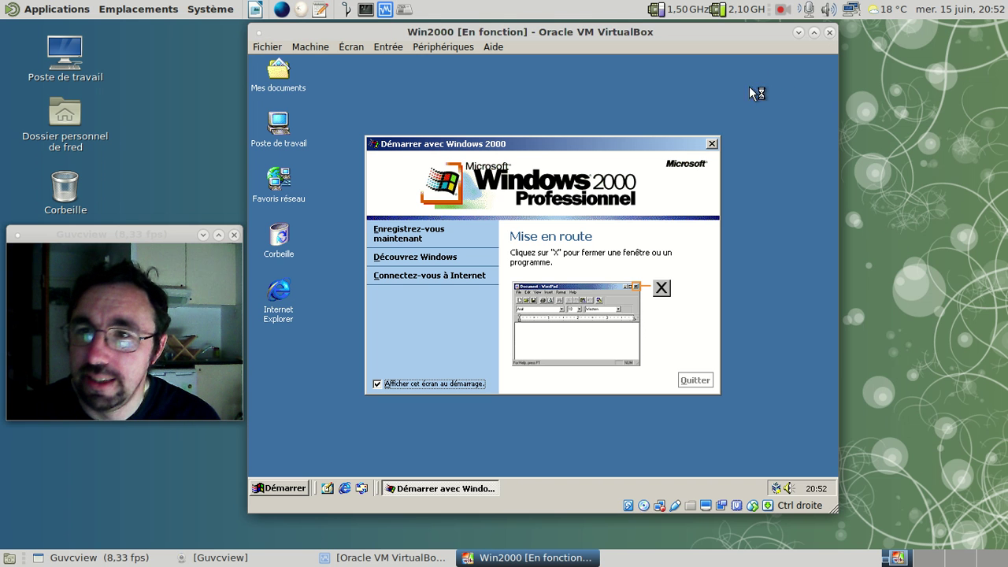
{"action": "left_click", "coordinate": [712, 144]}
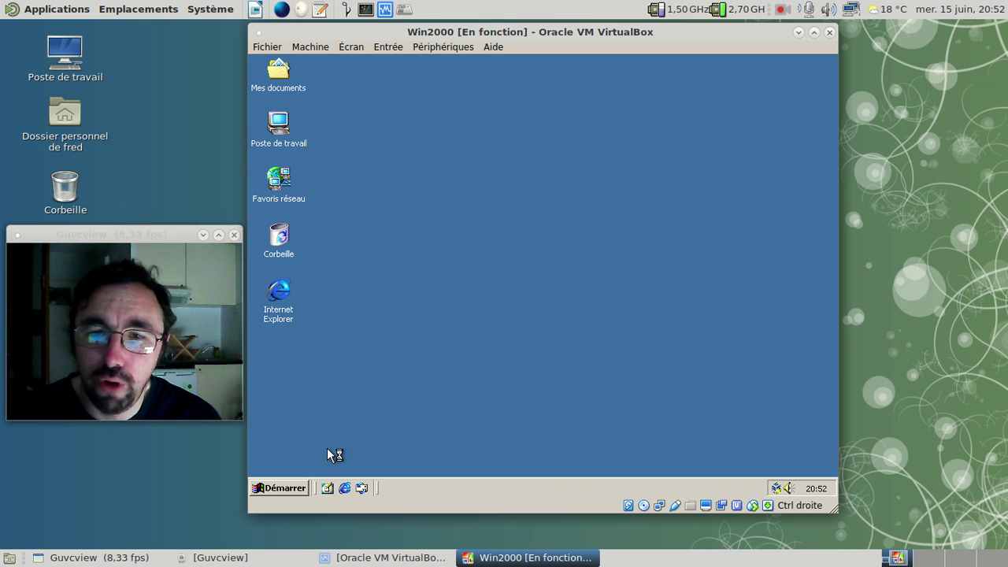
Step: Log off the current Windows session and log back in with the same user, closing the welcome screen
{"action": "left_click", "coordinate": [265, 487]}
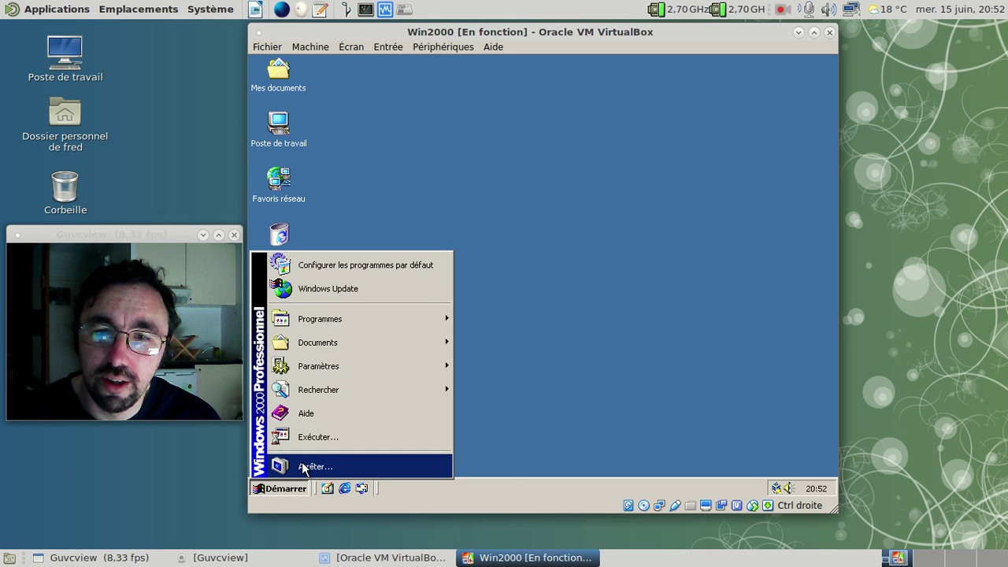
{"action": "left_click", "coordinate": [304, 465]}
{"action": "left_click", "coordinate": [548, 242]}
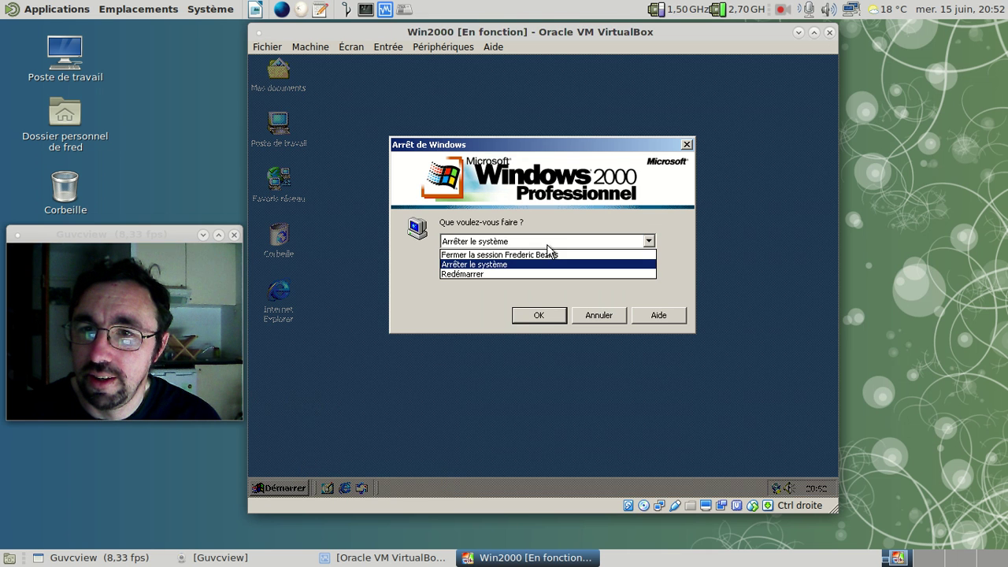
{"action": "left_click", "coordinate": [550, 254]}
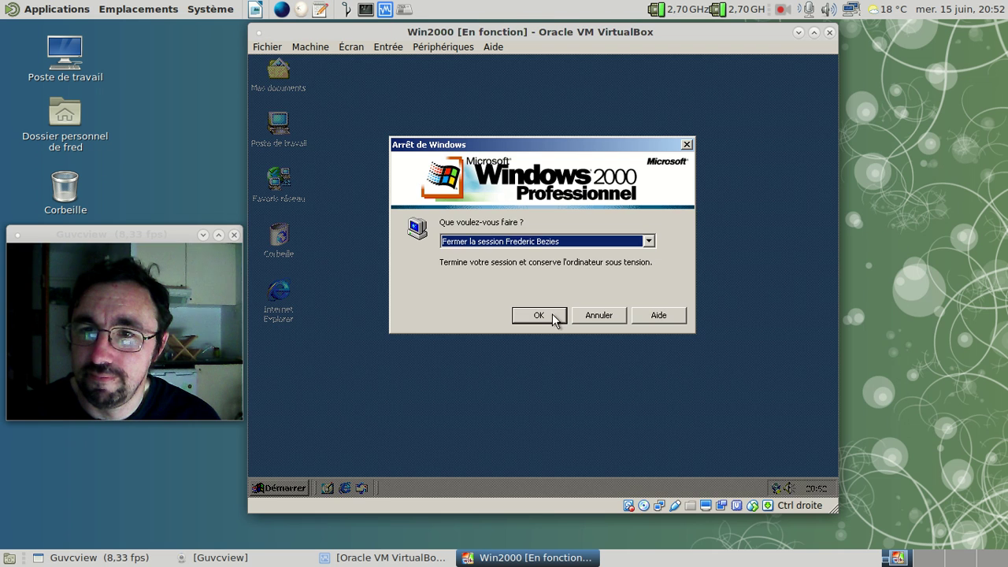
{"action": "left_click", "coordinate": [552, 313]}
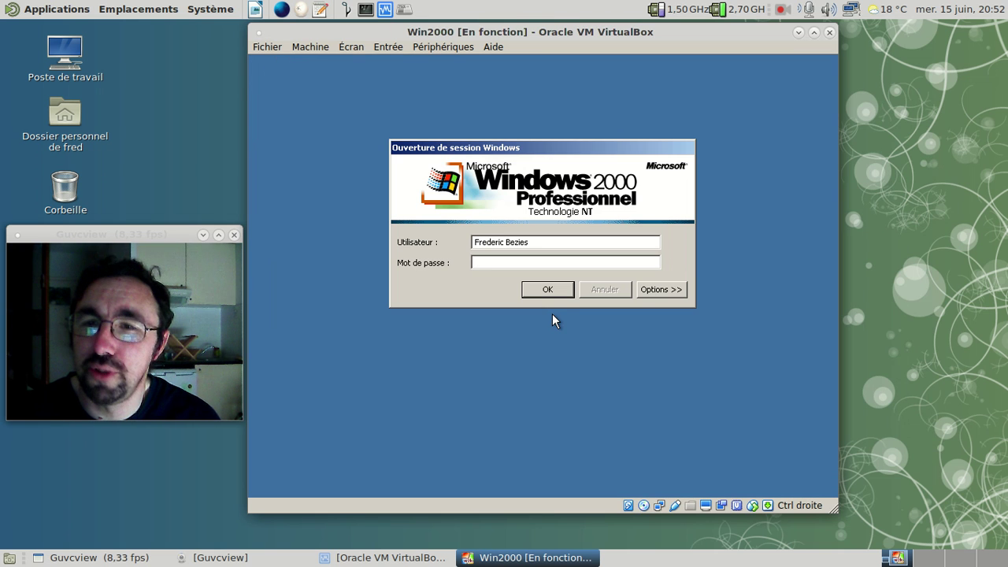
{"action": "left_click", "coordinate": [556, 293]}
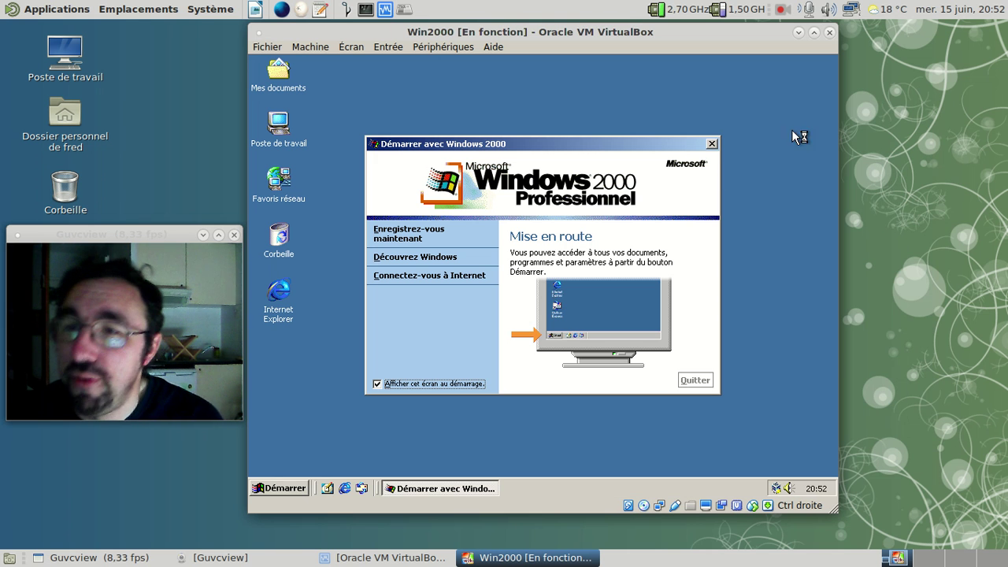
{"action": "left_click", "coordinate": [710, 145]}
Step: Launch StarOffice 5.0, close the Help Agent tips and decline the registration request
{"action": "left_click", "coordinate": [301, 487]}
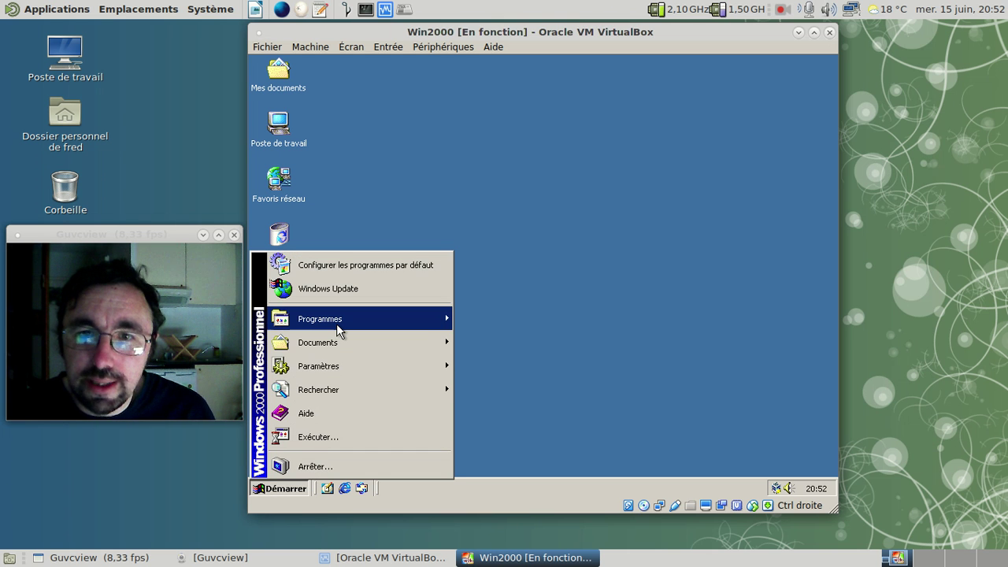
{"action": "mouse_move", "coordinate": [339, 329]}
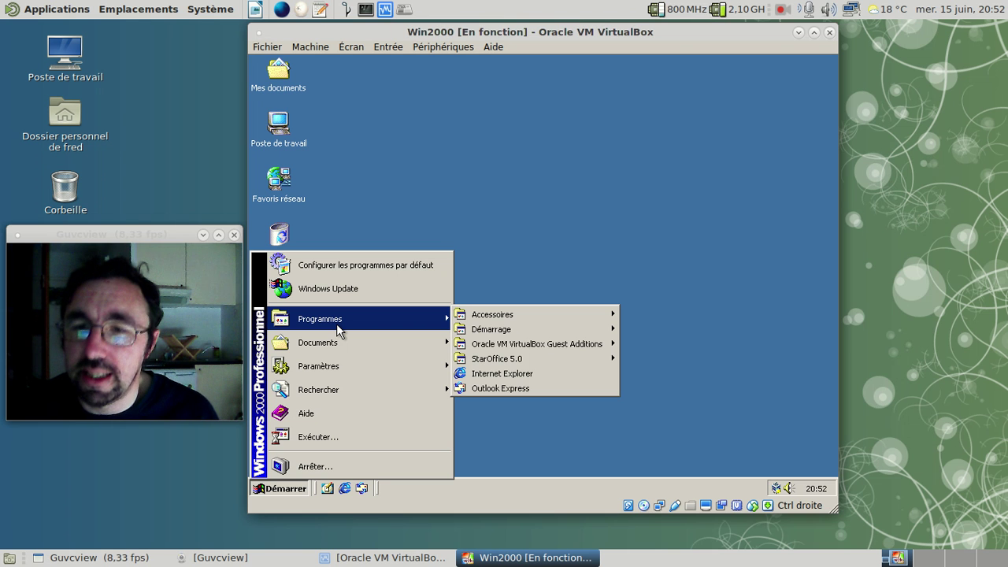
{"action": "mouse_move", "coordinate": [536, 361]}
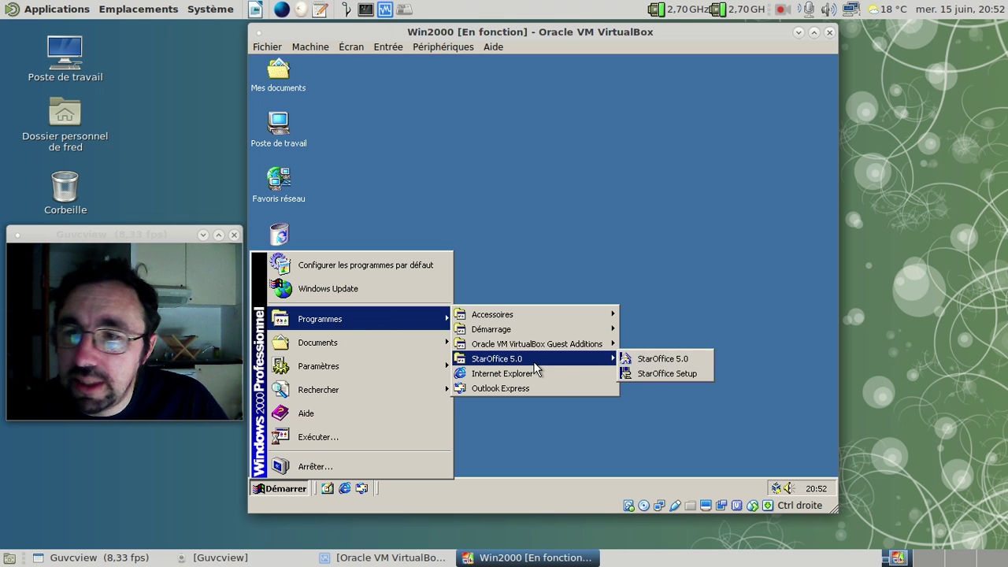
{"action": "left_click", "coordinate": [634, 360]}
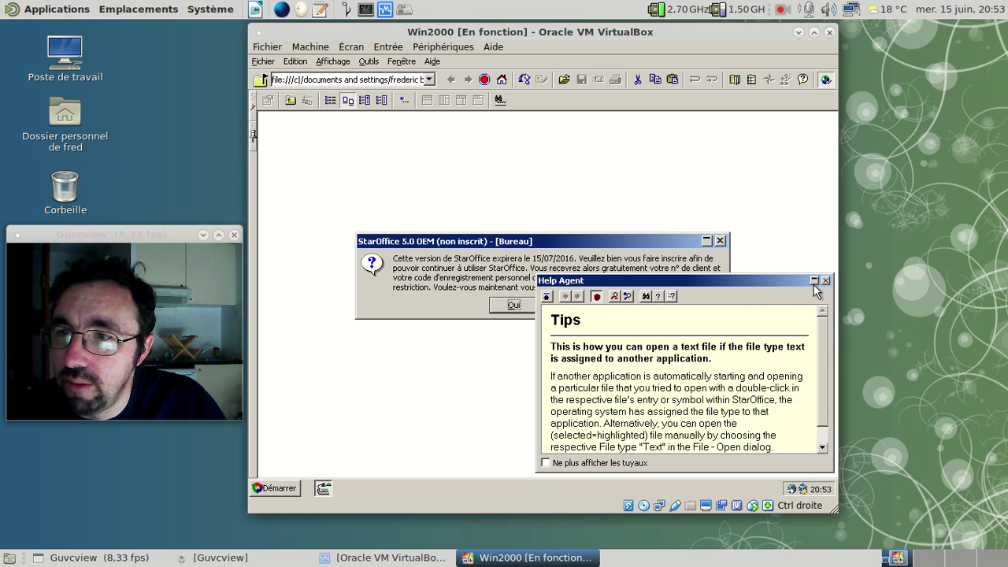
{"action": "left_click", "coordinate": [824, 281]}
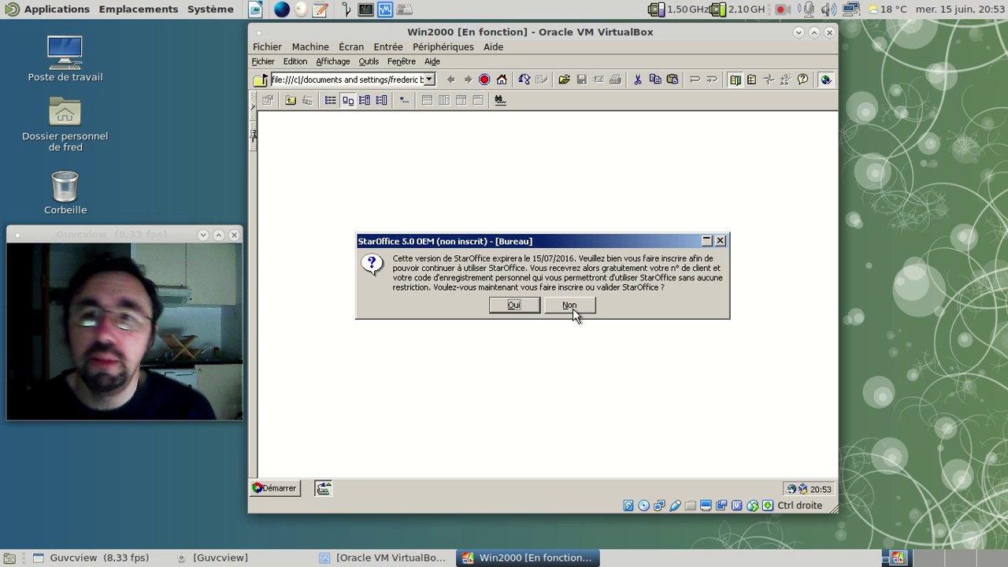
{"action": "left_click", "coordinate": [570, 306]}
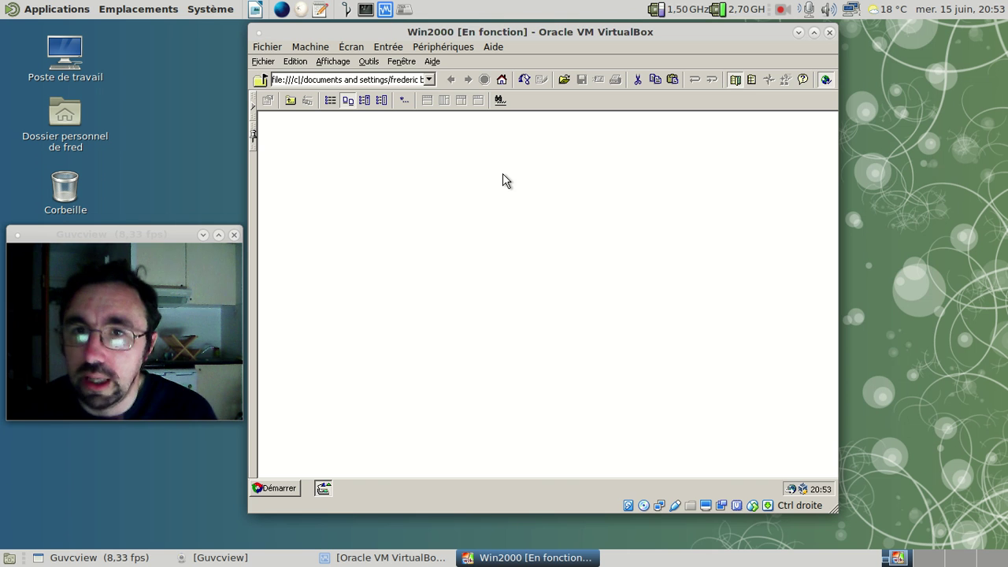
Step: View the version and component information in the About StarOffice dialog and close it
{"action": "left_click", "coordinate": [431, 61]}
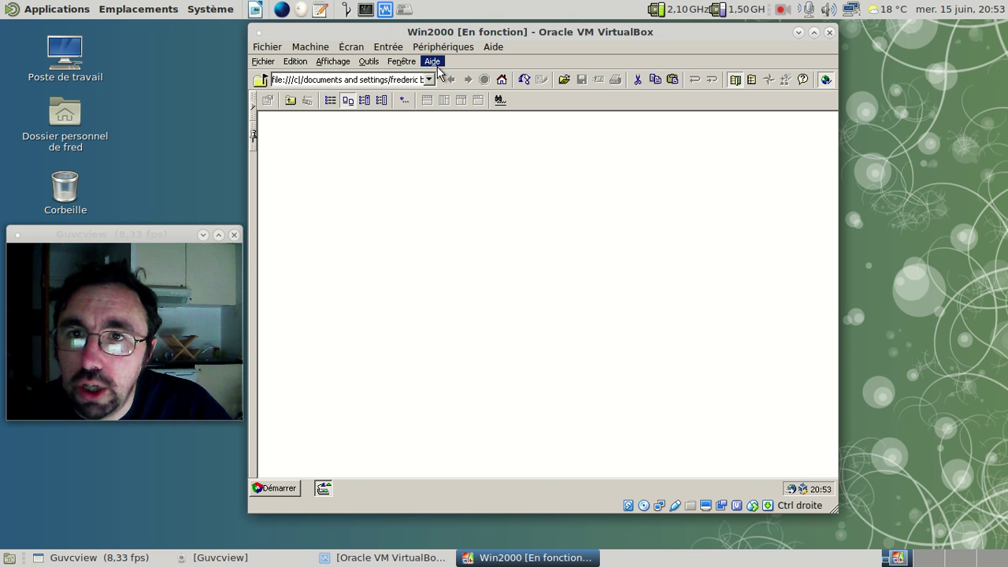
{"action": "left_click", "coordinate": [465, 168]}
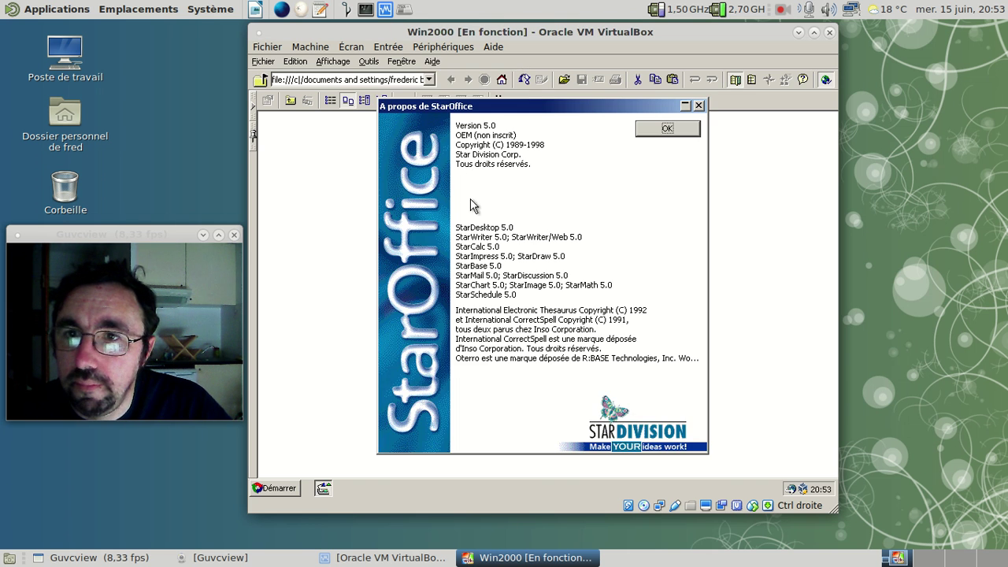
{"action": "left_click", "coordinate": [665, 130]}
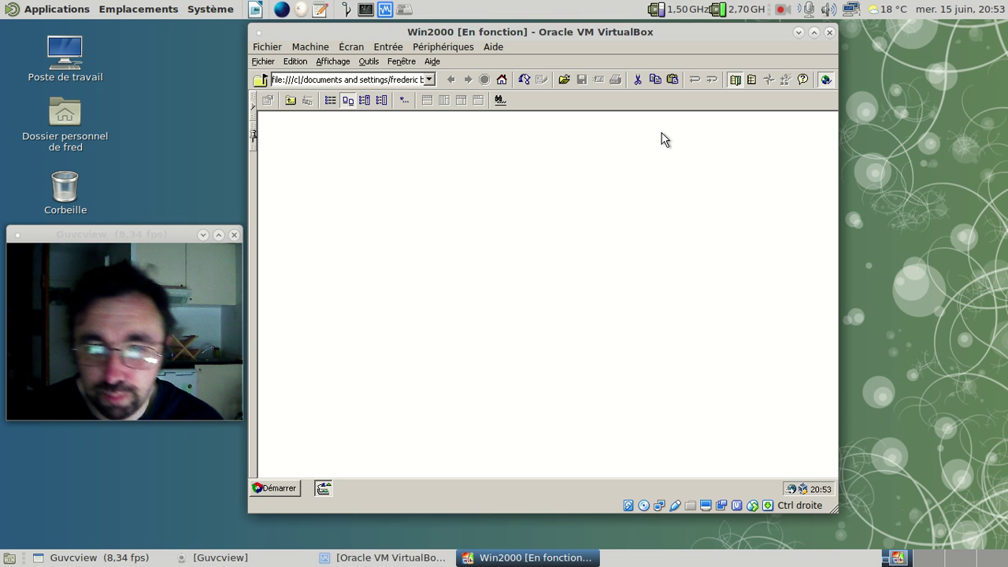
{"action": "left_click", "coordinate": [291, 488]}
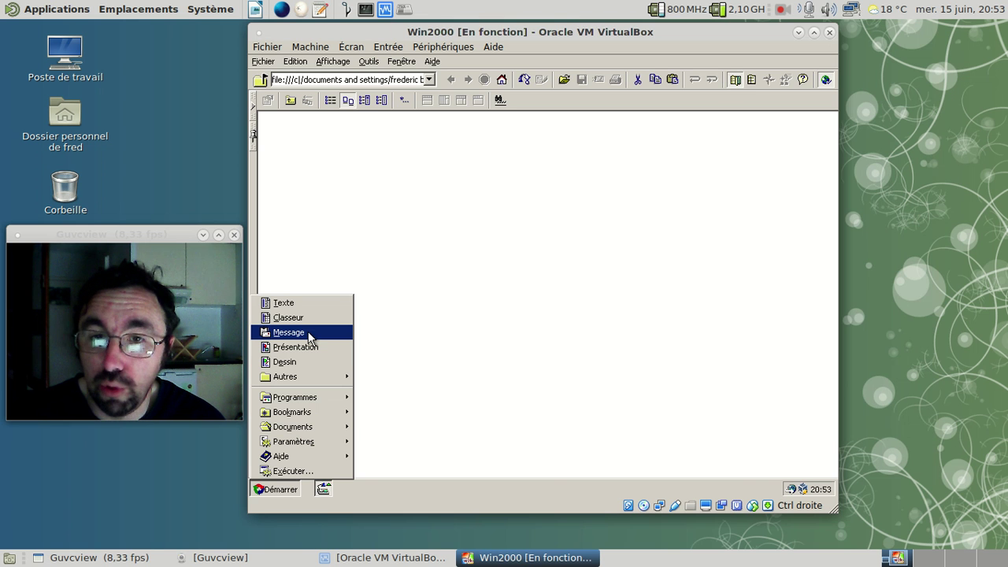
{"action": "mouse_move", "coordinate": [302, 377]}
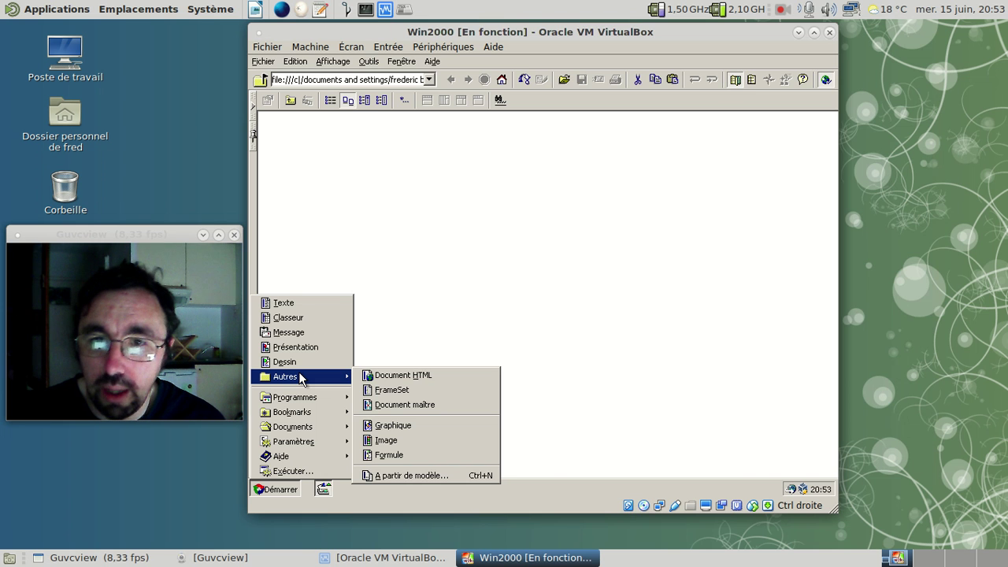
{"action": "mouse_move", "coordinate": [302, 398]}
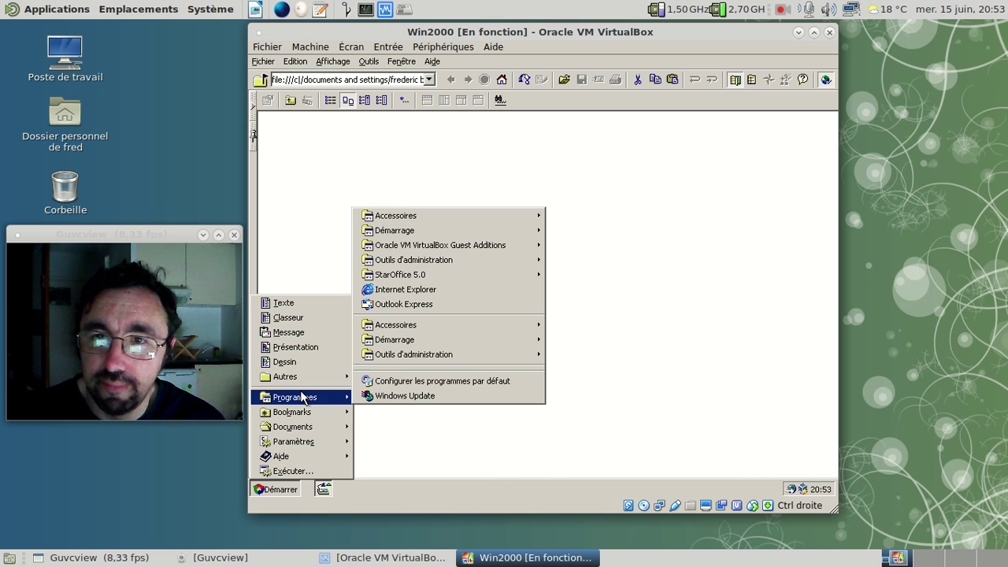
{"action": "left_click", "coordinate": [317, 218]}
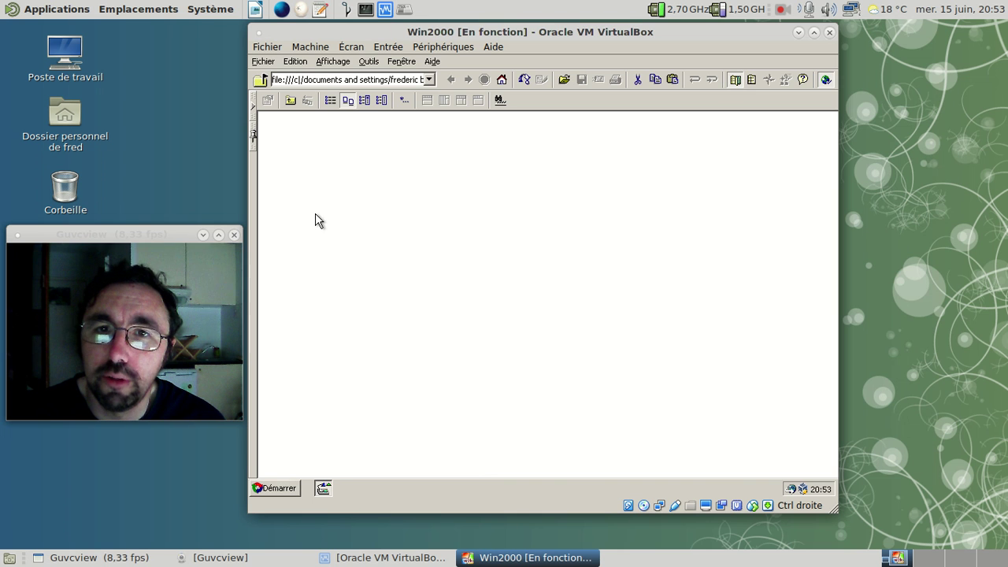
Step: Start the AutoPilote letter wizard and choose a commercial letter (Lettre commerciale) in the Elégant style
{"action": "left_click", "coordinate": [265, 63]}
{"action": "left_click", "coordinate": [266, 63]}
{"action": "left_click", "coordinate": [266, 63]}
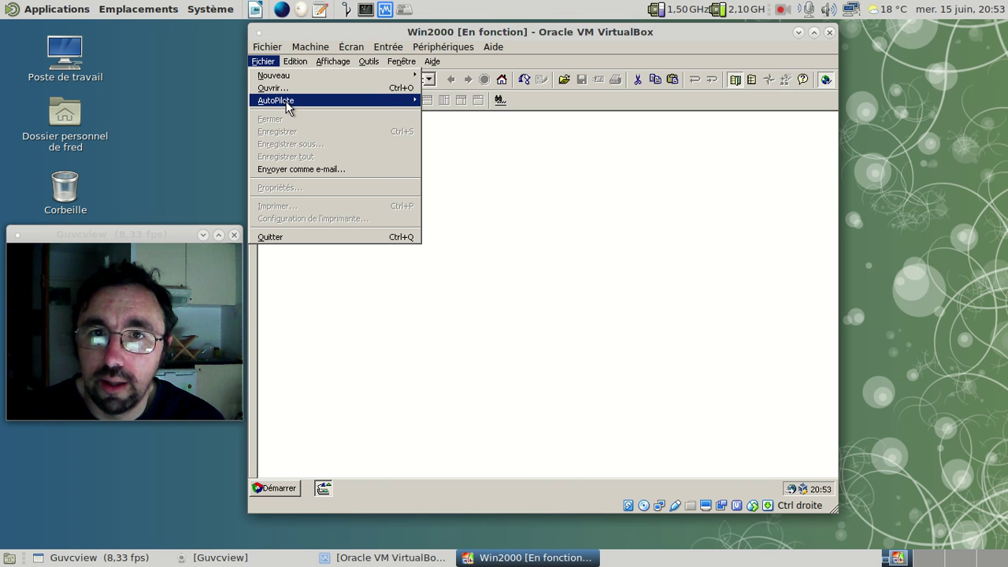
{"action": "mouse_move", "coordinate": [287, 105]}
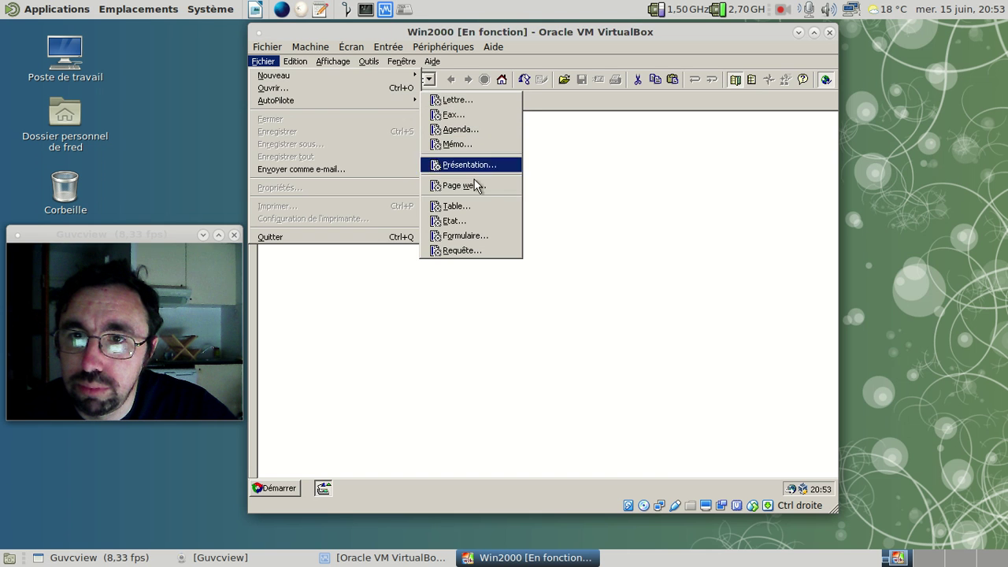
{"action": "left_click", "coordinate": [482, 100]}
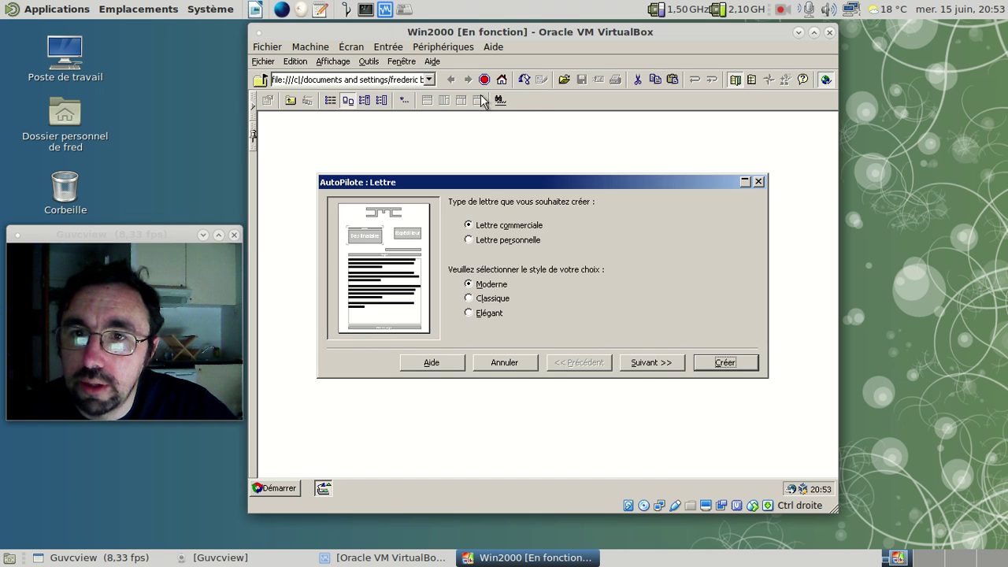
{"action": "left_click", "coordinate": [502, 240]}
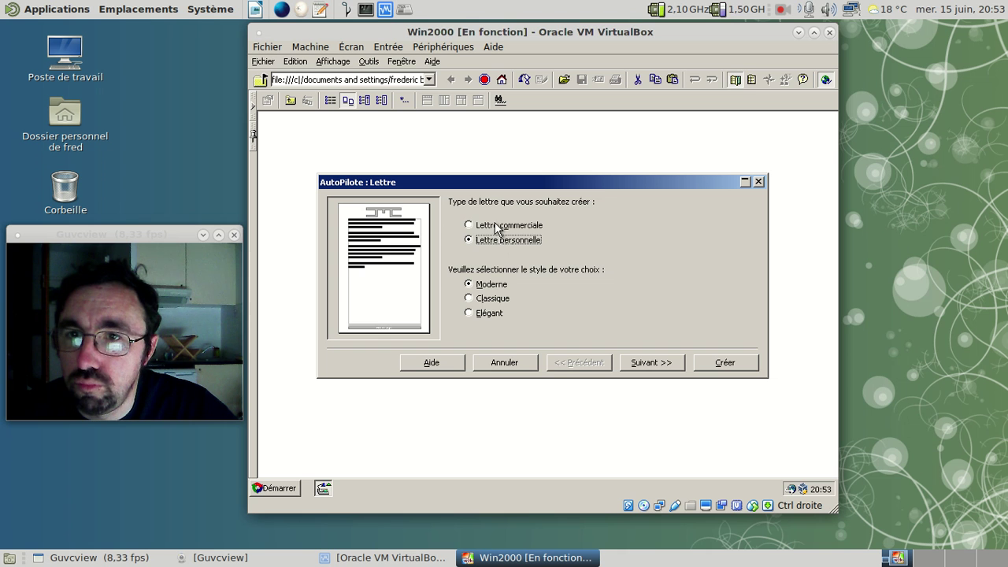
{"action": "left_click", "coordinate": [496, 227]}
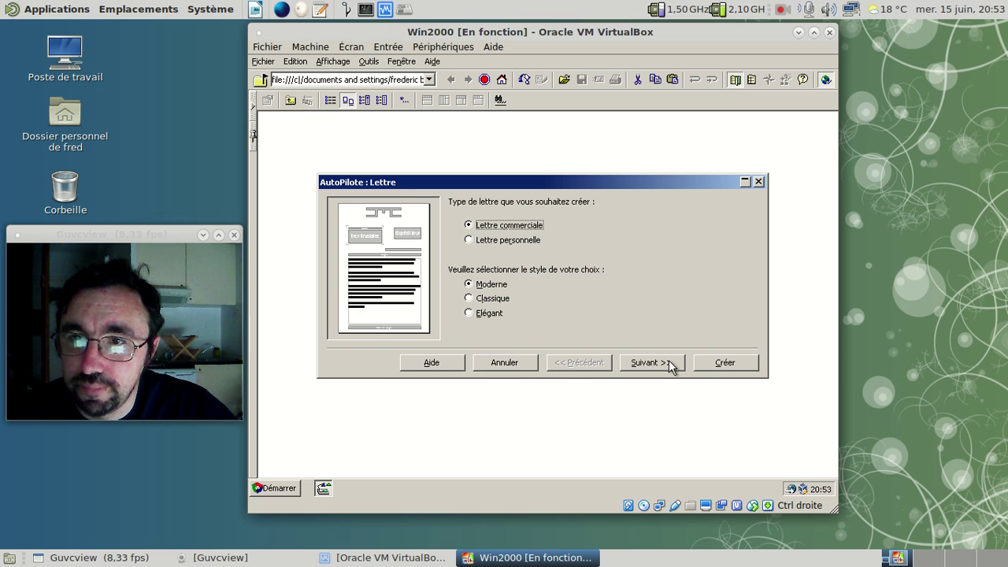
{"action": "left_click", "coordinate": [508, 303]}
{"action": "left_click", "coordinate": [492, 318]}
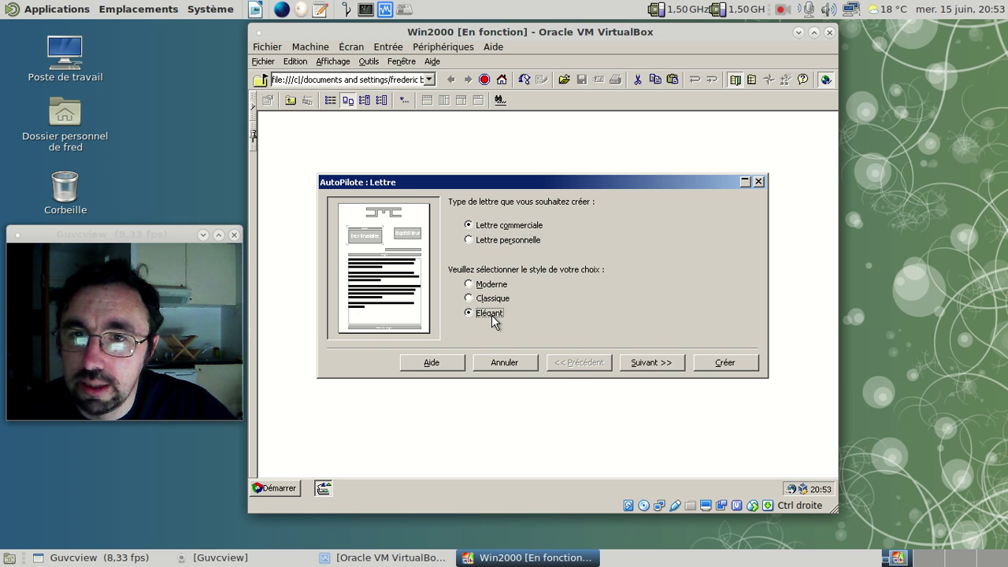
{"action": "left_click", "coordinate": [651, 366]}
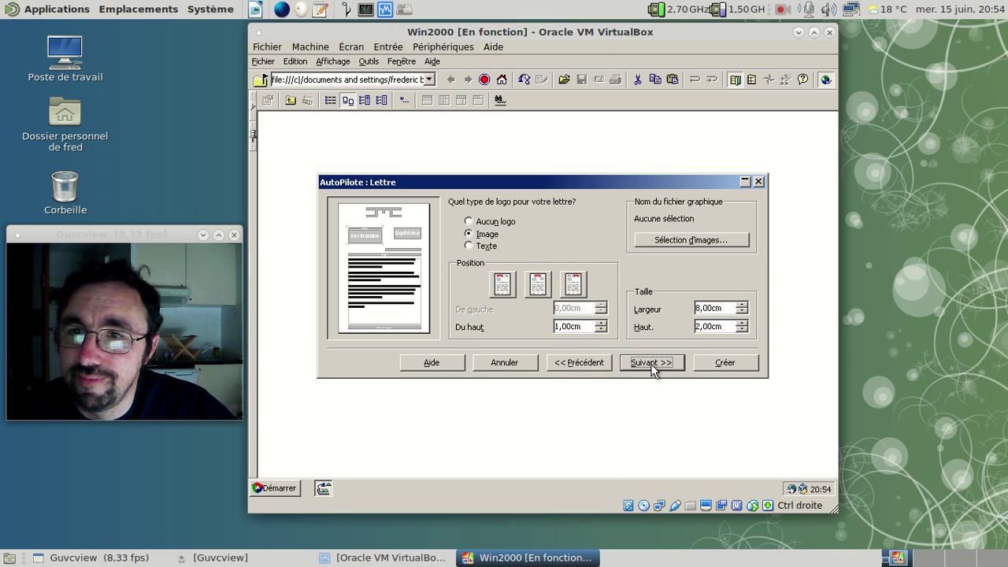
Step: Choose no logo (Aucun logo), accept the default sender, elements, footer, file and print settings, and create the letter
{"action": "left_click", "coordinate": [482, 224]}
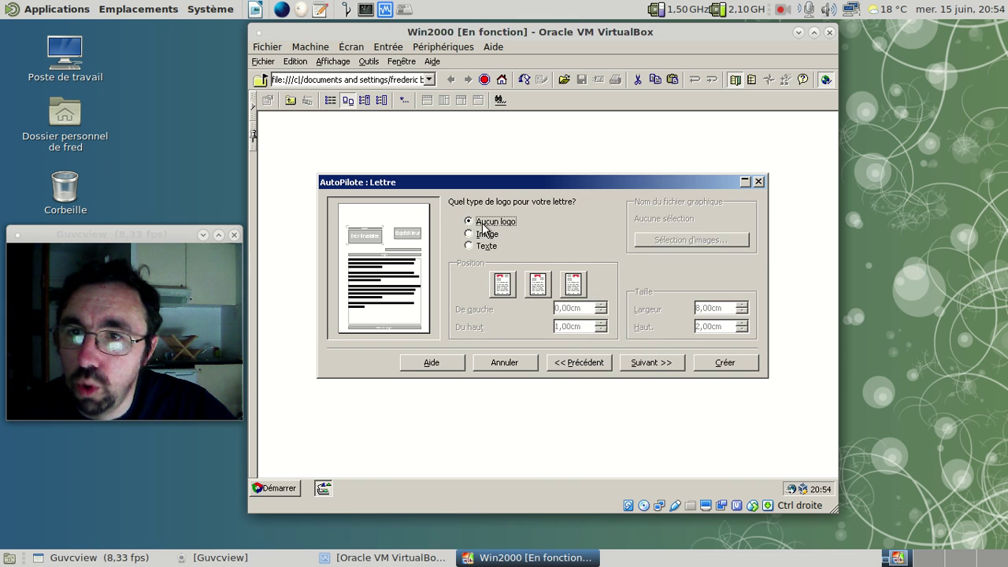
{"action": "left_click", "coordinate": [658, 367]}
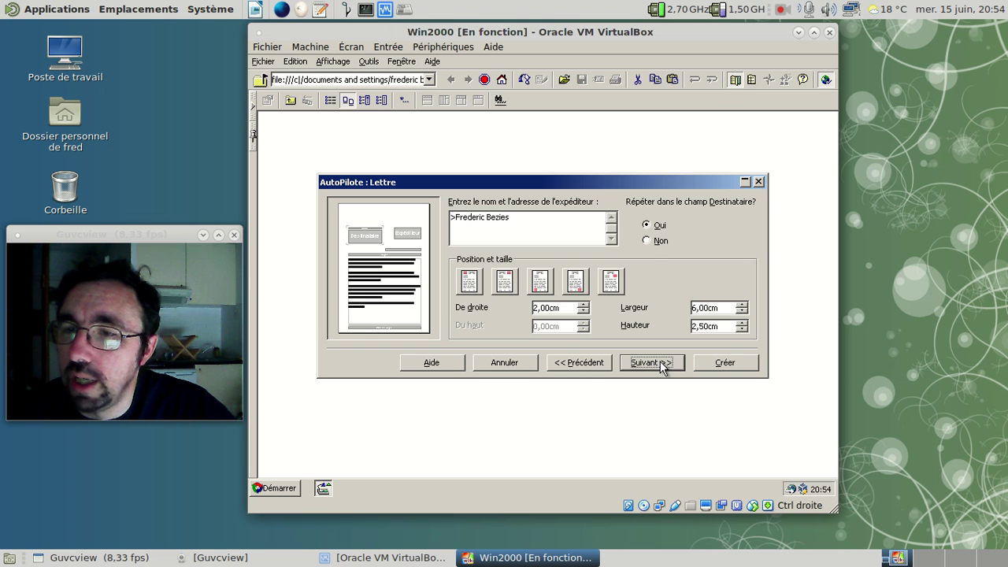
{"action": "left_click", "coordinate": [660, 363]}
{"action": "left_click", "coordinate": [660, 364]}
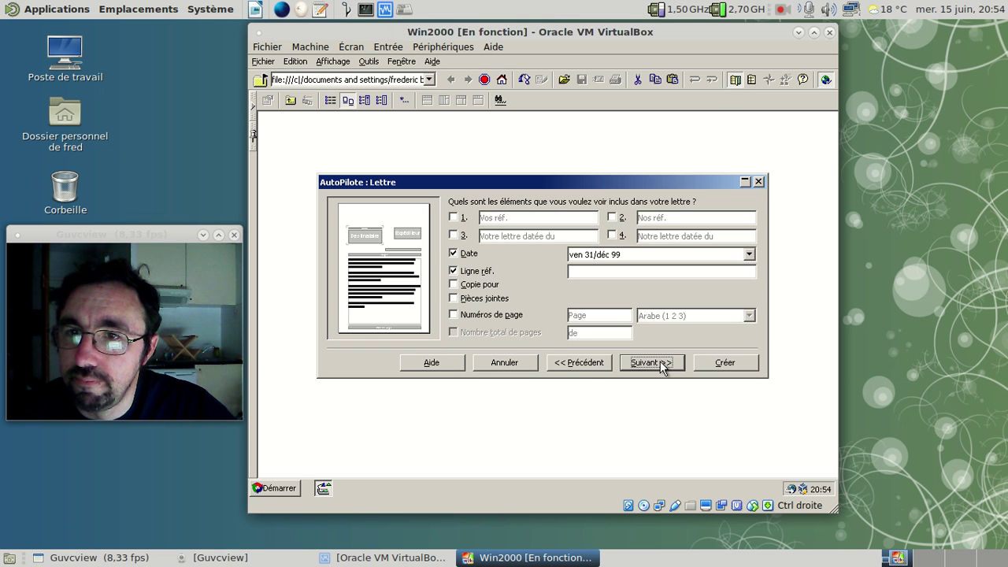
{"action": "left_click", "coordinate": [663, 367]}
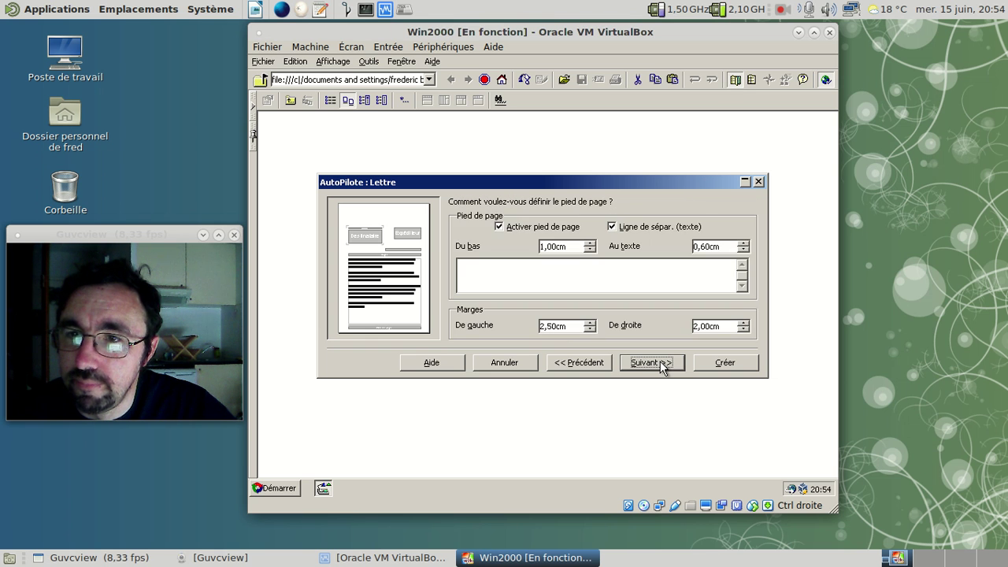
{"action": "left_click", "coordinate": [663, 367]}
{"action": "left_click", "coordinate": [663, 367]}
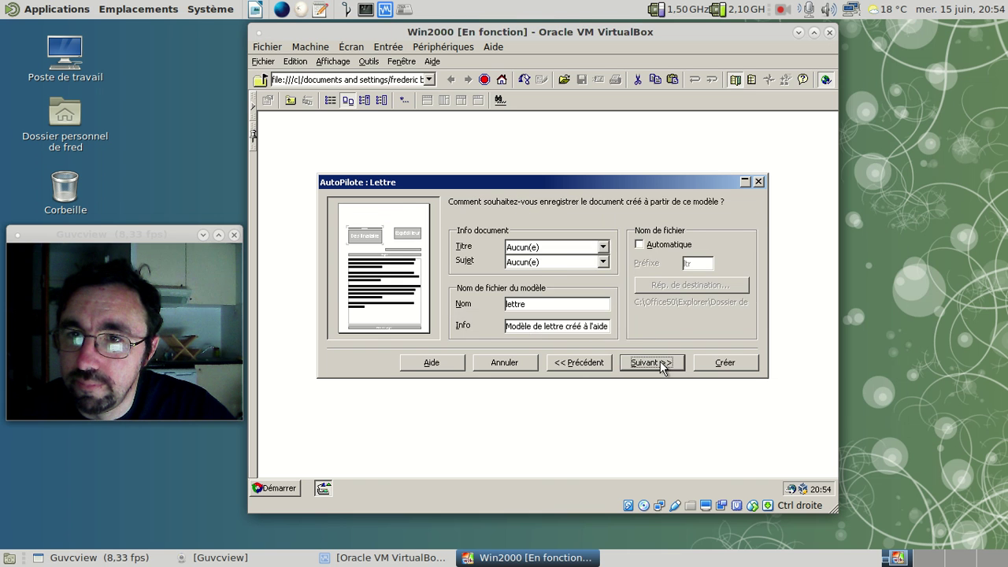
{"action": "left_click", "coordinate": [662, 367]}
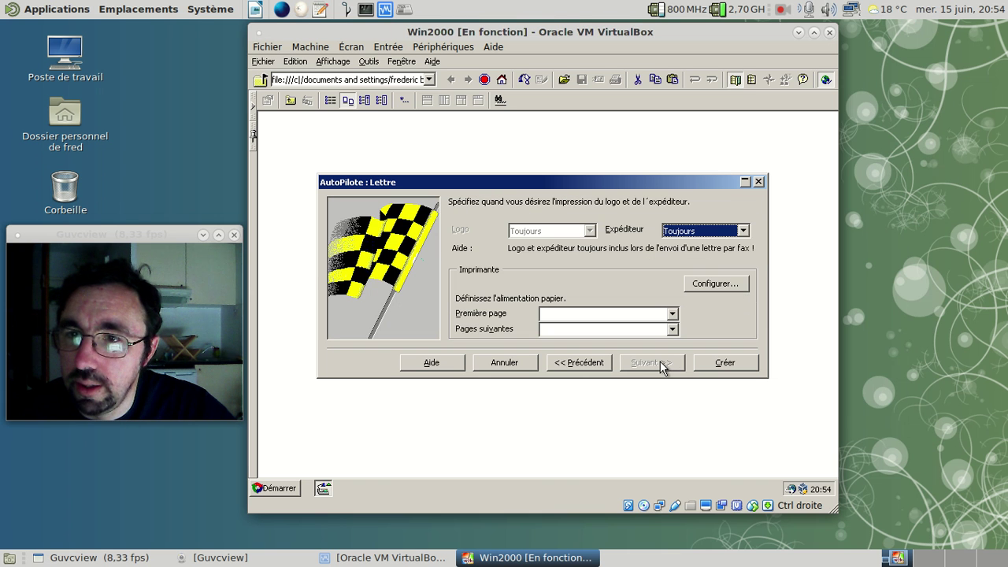
{"action": "left_click", "coordinate": [715, 368]}
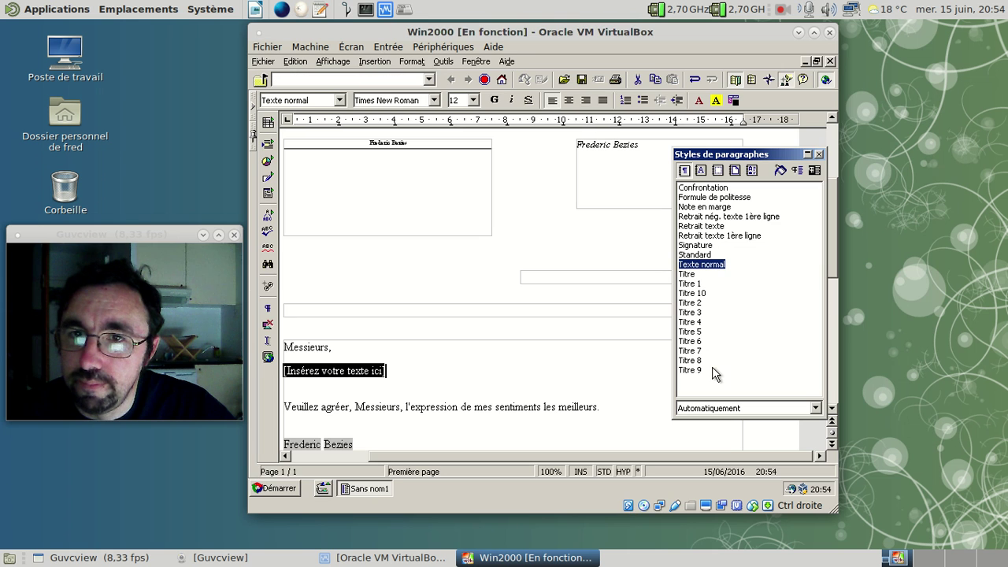
Step: View the table insertion settings without inserting a table and look over the whole generated letter page
{"action": "left_click", "coordinate": [571, 237]}
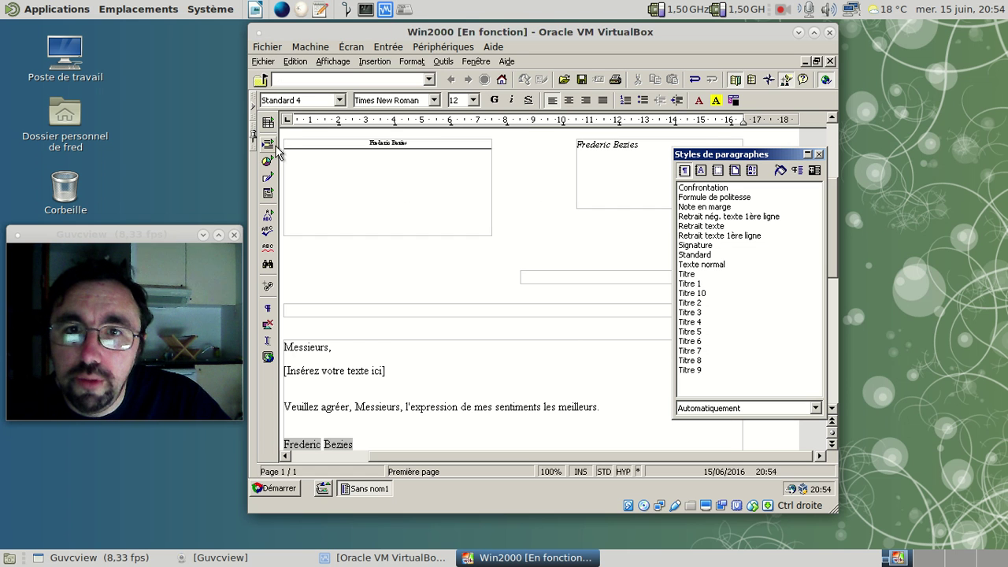
{"action": "left_click", "coordinate": [268, 123]}
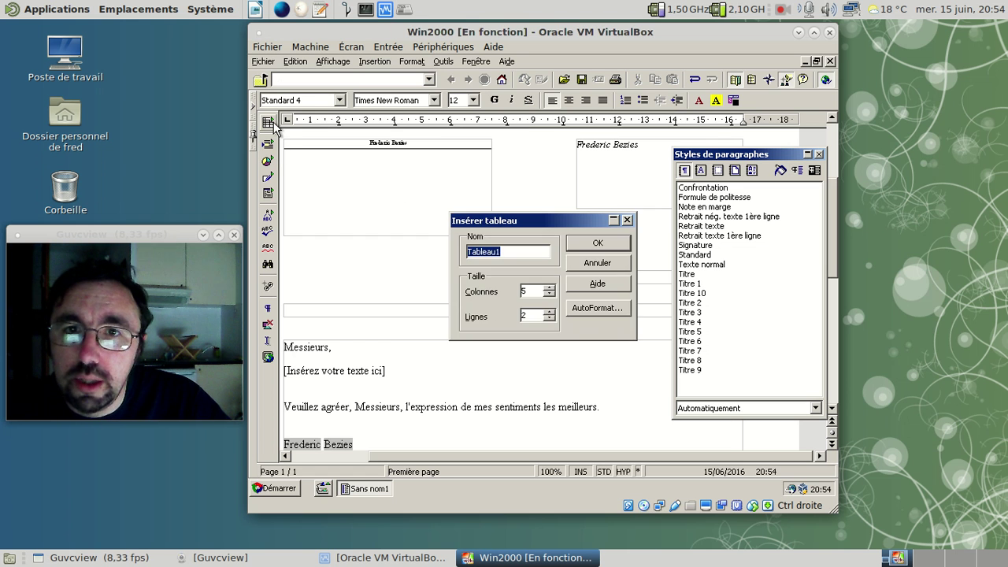
{"action": "left_click", "coordinate": [628, 221]}
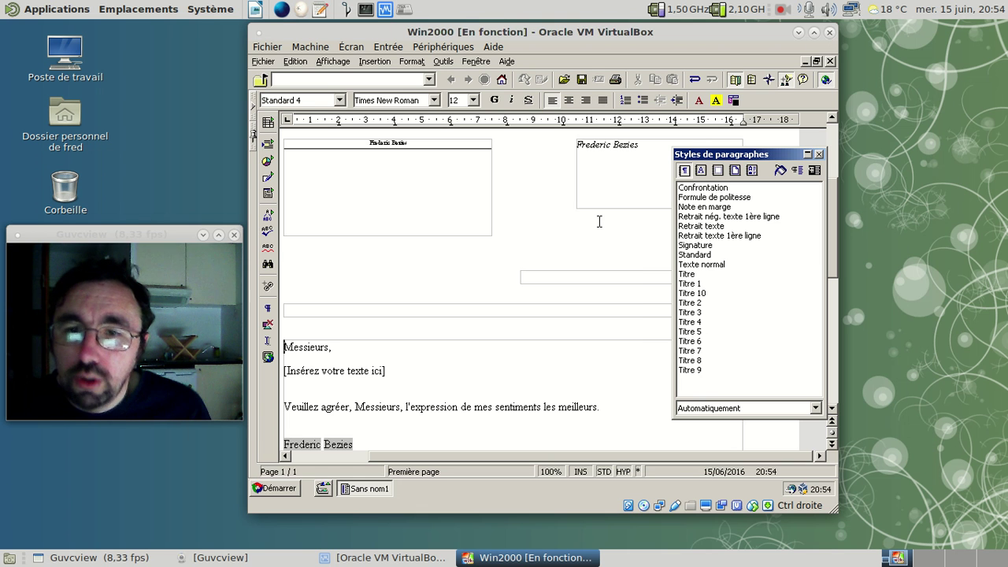
{"action": "scroll", "coordinate": [599, 222], "scroll_direction": "down", "scroll_amount": 6}
{"action": "scroll", "coordinate": [599, 221], "scroll_direction": "up", "scroll_amount": 3}
{"action": "scroll", "coordinate": [599, 221], "scroll_direction": "up", "scroll_amount": 3}
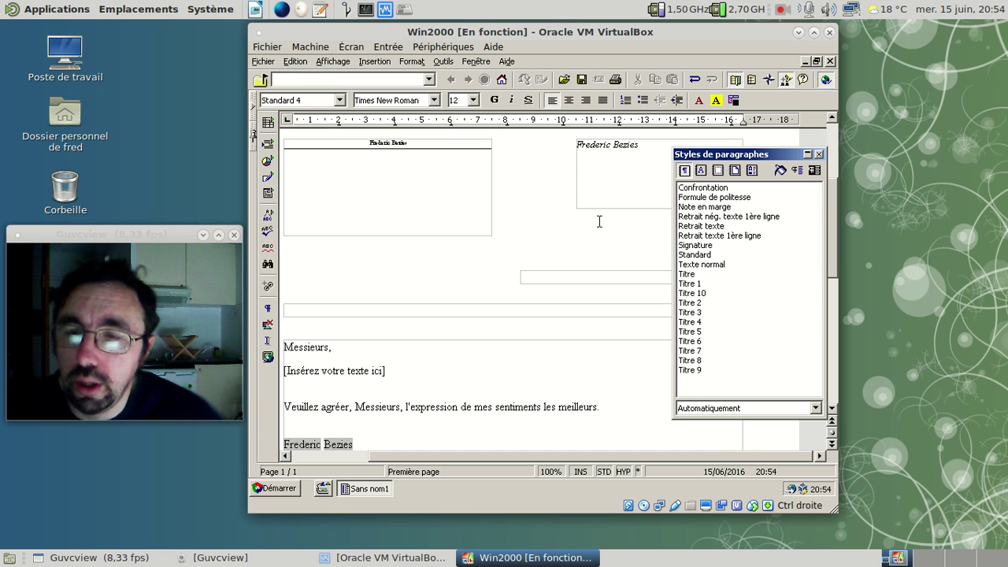
{"action": "scroll", "coordinate": [599, 221], "scroll_direction": "down", "scroll_amount": 8}
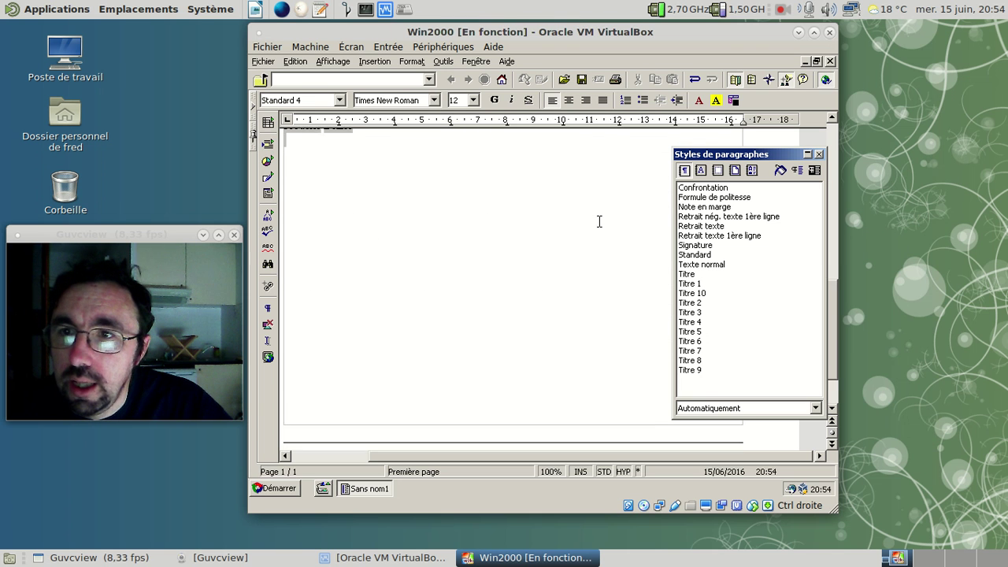
{"action": "scroll", "coordinate": [600, 222], "scroll_direction": "up", "scroll_amount": 5}
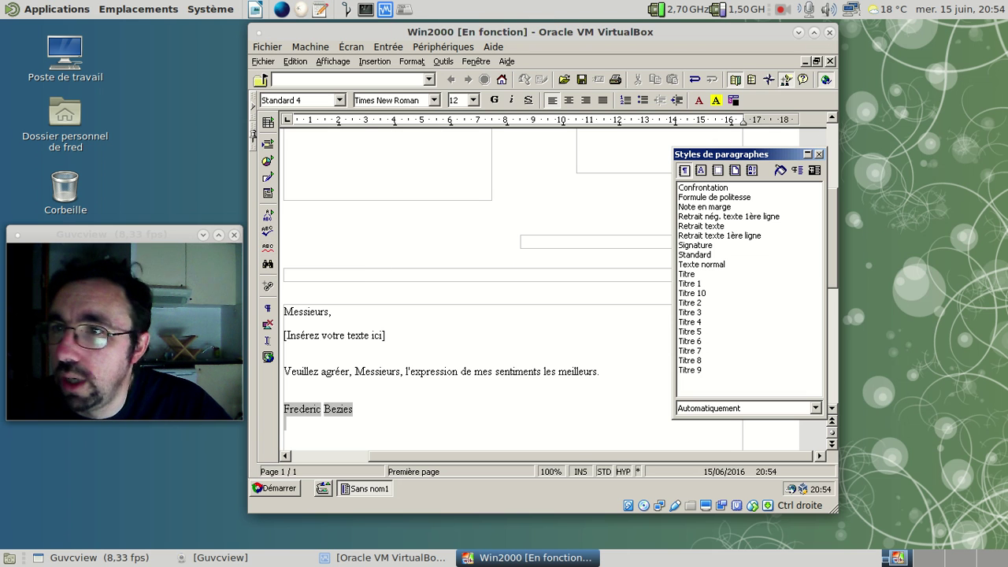
Step: Close the letter without saving its changes and create a new blank text document (Texte)
{"action": "left_click", "coordinate": [264, 63]}
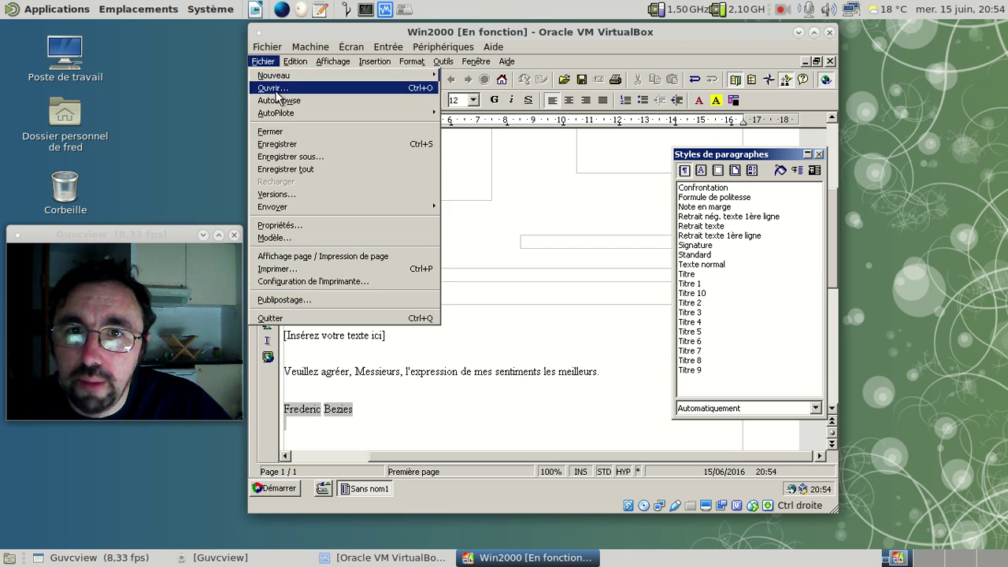
{"action": "left_click", "coordinate": [307, 132]}
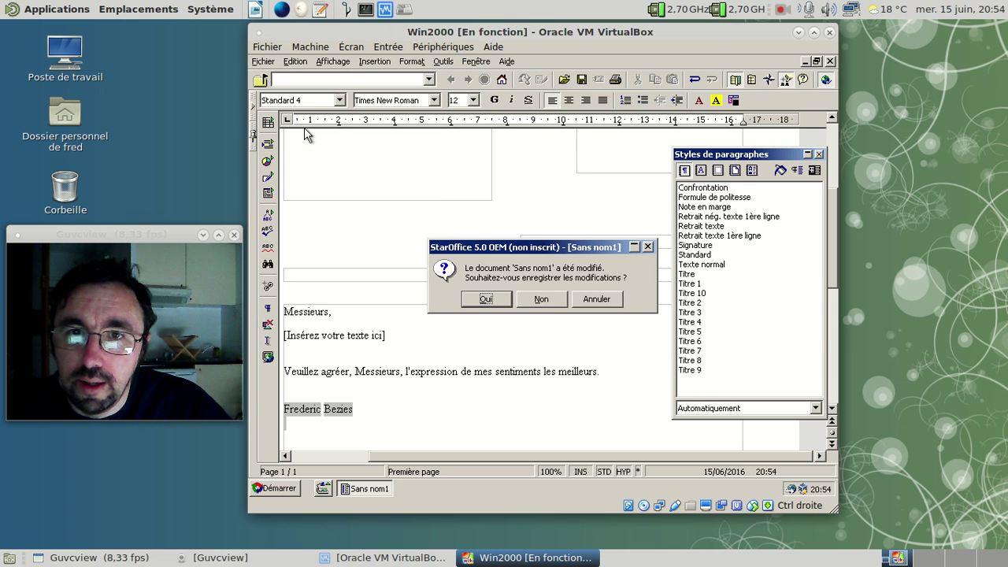
{"action": "left_click", "coordinate": [547, 302]}
{"action": "left_click", "coordinate": [283, 482]}
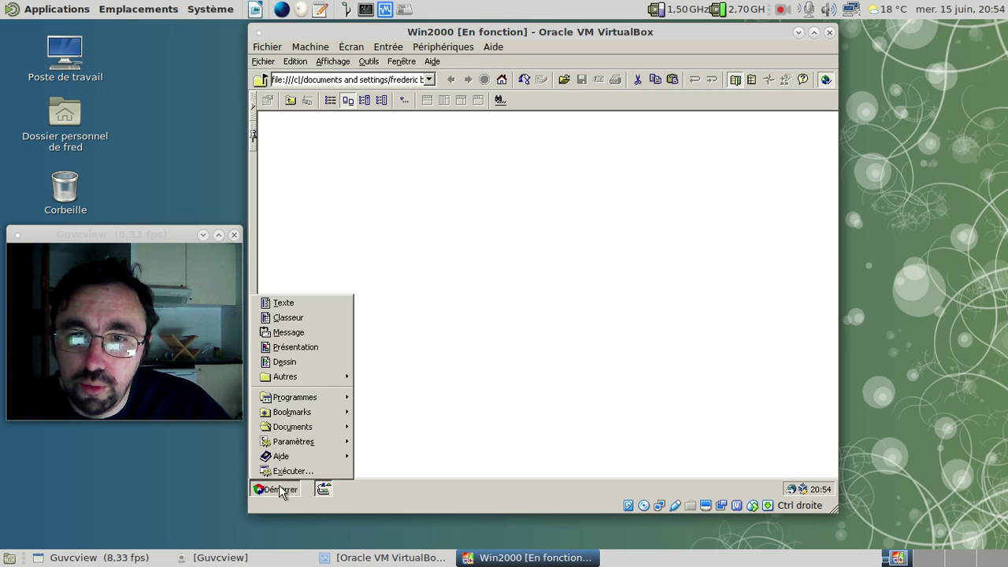
{"action": "left_click", "coordinate": [327, 306]}
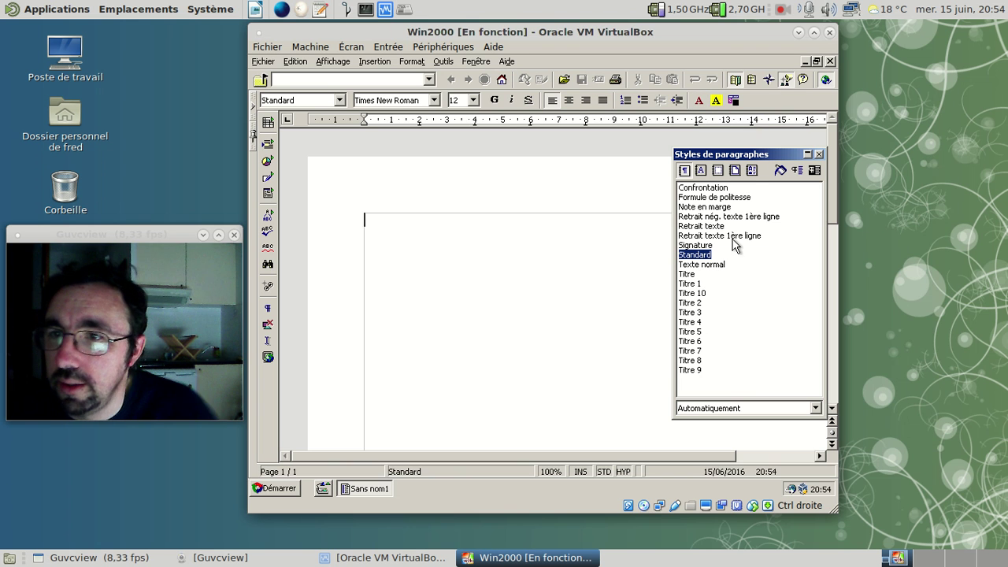
Step: Turn off the integrated desktop (Desktop Intégré) and maximize the resulting StarOffice window
{"action": "left_click", "coordinate": [449, 63]}
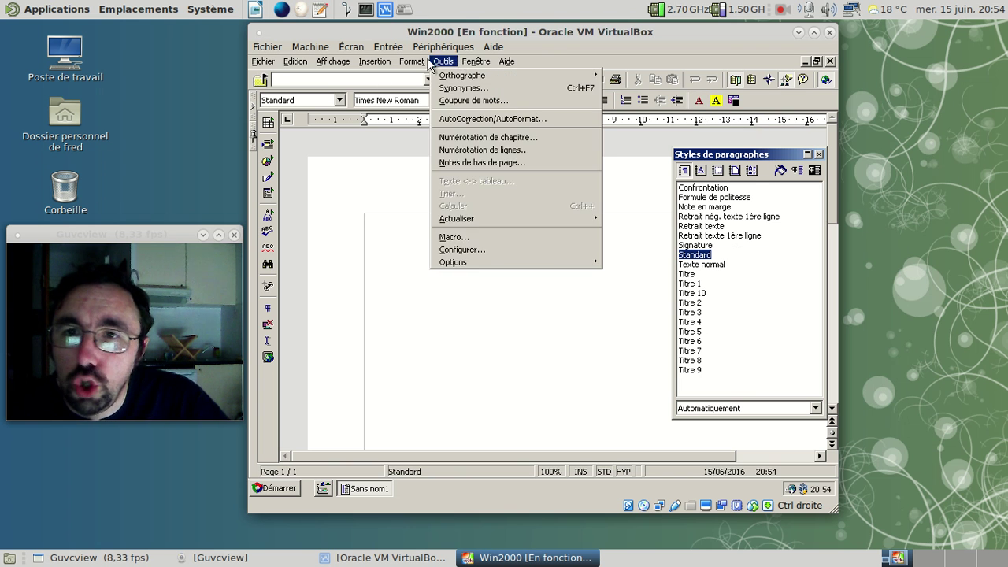
{"action": "mouse_move", "coordinate": [415, 65]}
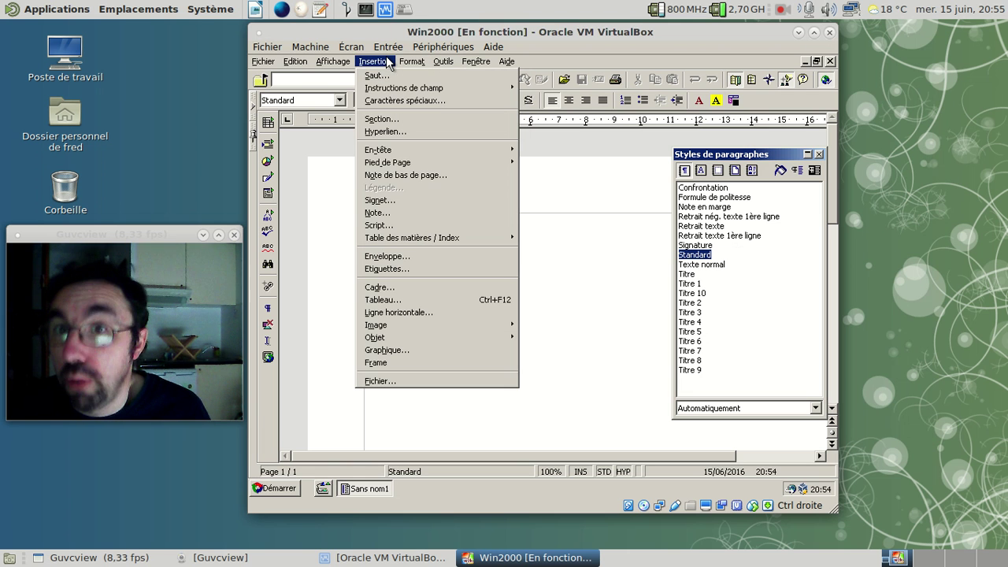
{"action": "mouse_move", "coordinate": [352, 67]}
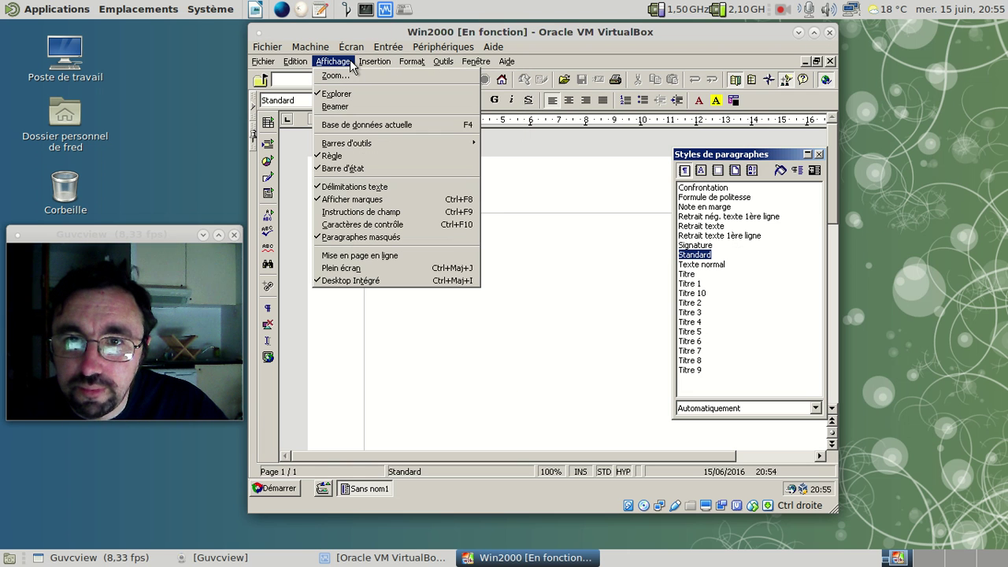
{"action": "left_click", "coordinate": [383, 281]}
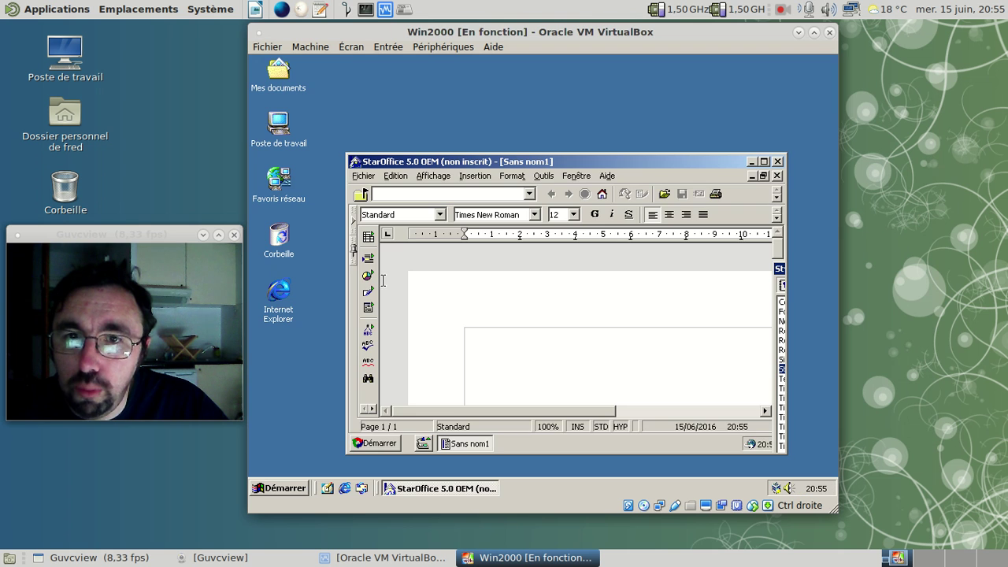
{"action": "left_click_drag", "start_coordinate": [455, 161], "coordinate": [405, 95]}
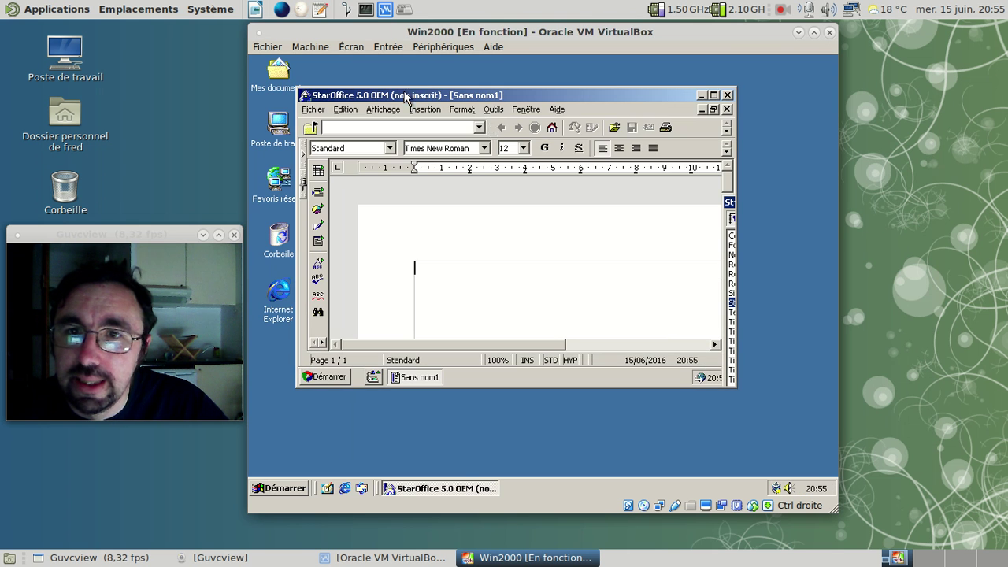
{"action": "left_click", "coordinate": [713, 95]}
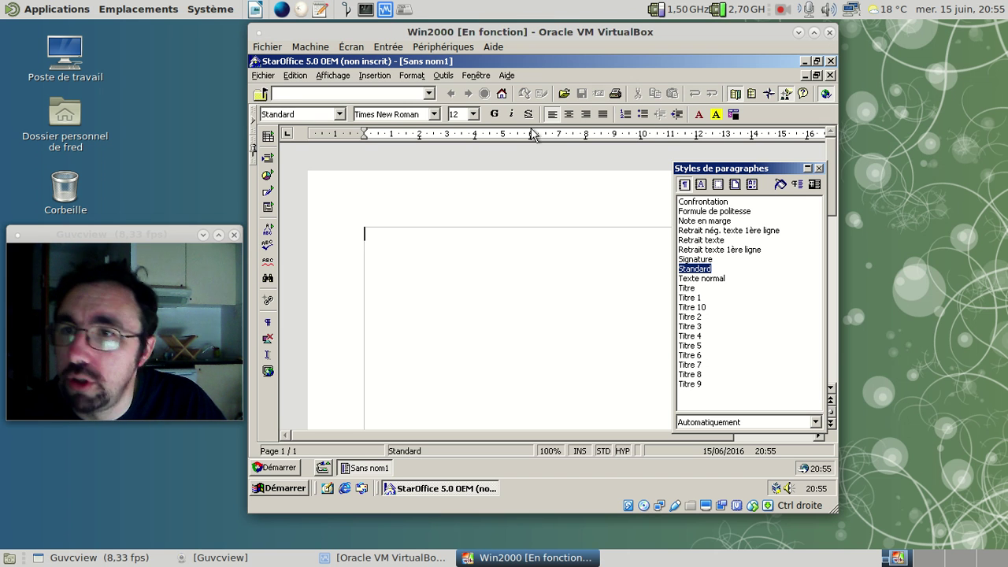
Step: Look through the User's Guide in the Help Agent down to the StarBasic section and close it
{"action": "left_click", "coordinate": [803, 95]}
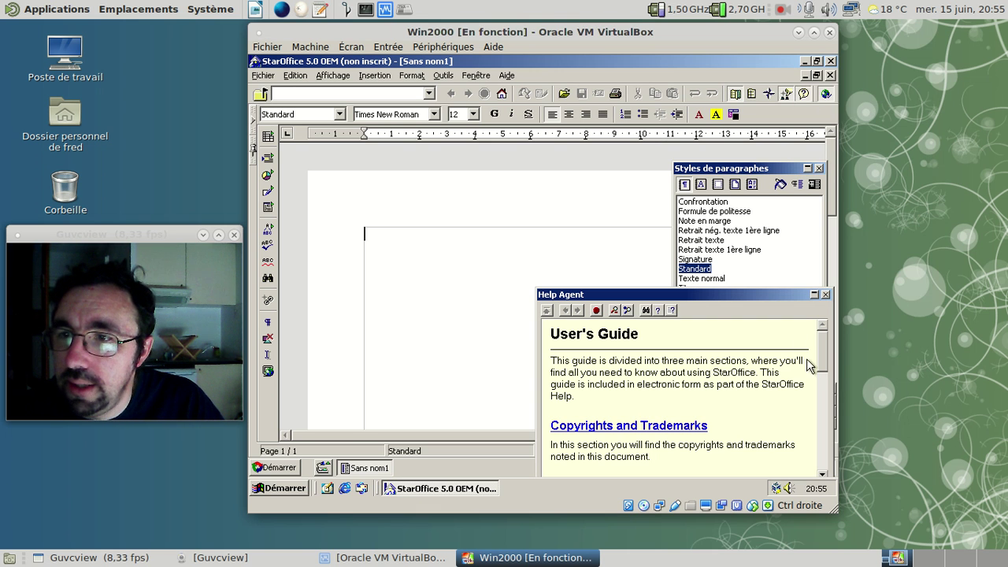
{"action": "left_click_drag", "start_coordinate": [824, 358], "coordinate": [831, 460]}
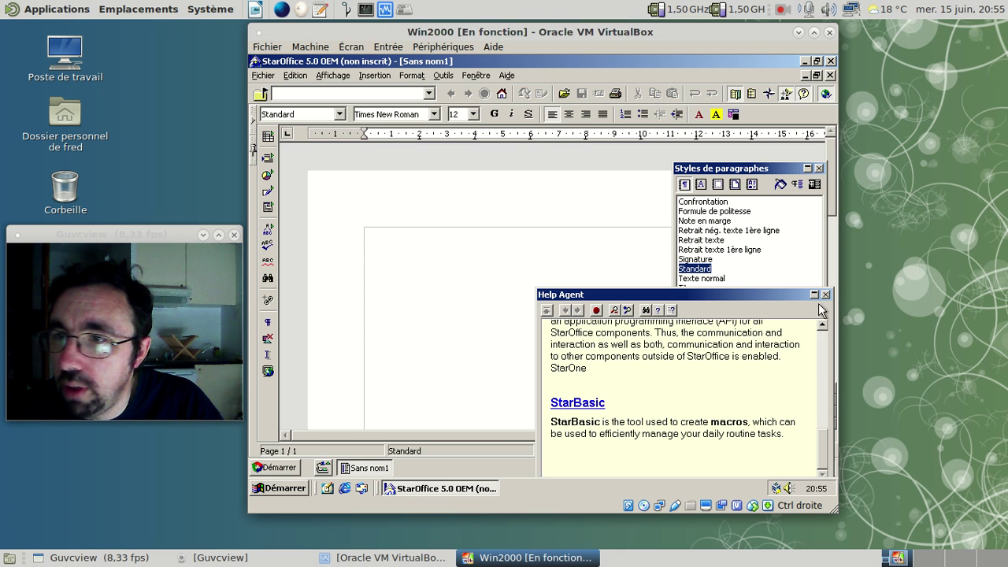
{"action": "left_click", "coordinate": [826, 295]}
Step: Close the floating paragraph styles window and create a new blank spreadsheet (Classeur)
{"action": "left_click", "coordinate": [819, 170]}
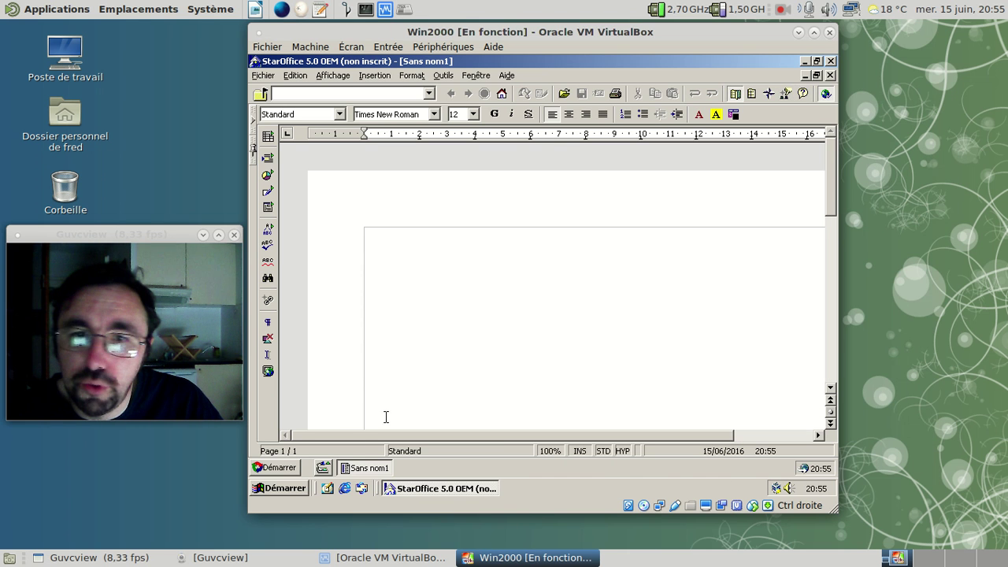
{"action": "left_click", "coordinate": [290, 468]}
{"action": "left_click", "coordinate": [305, 297]}
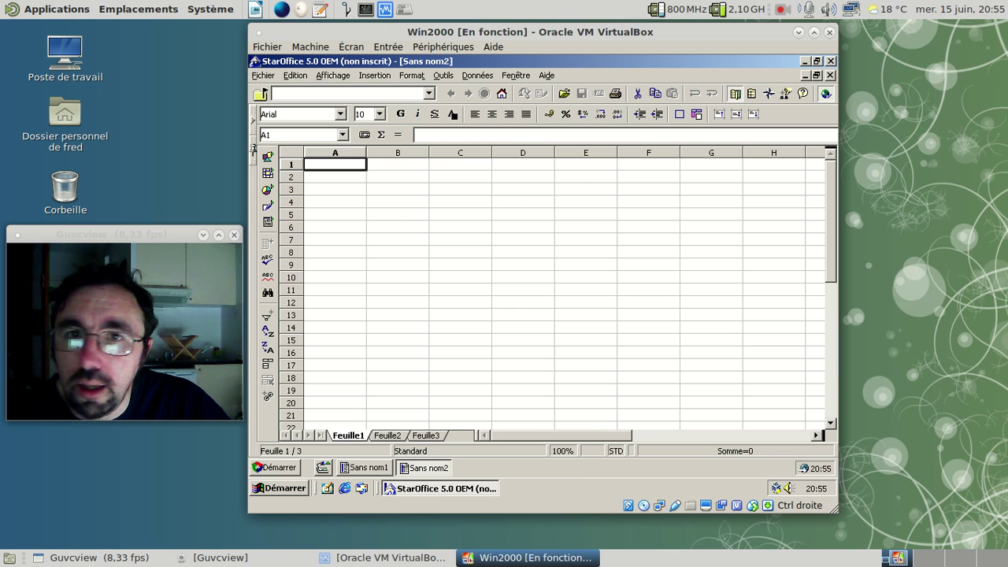
Step: Try twice to create a new mail message (Message), dismissing the error each time
{"action": "left_click", "coordinate": [289, 468]}
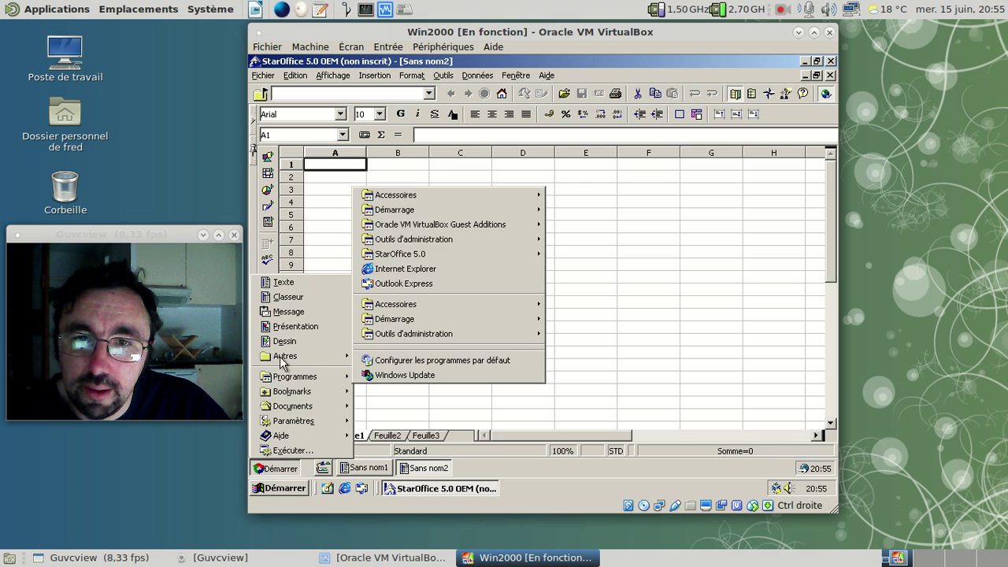
{"action": "left_click", "coordinate": [291, 314]}
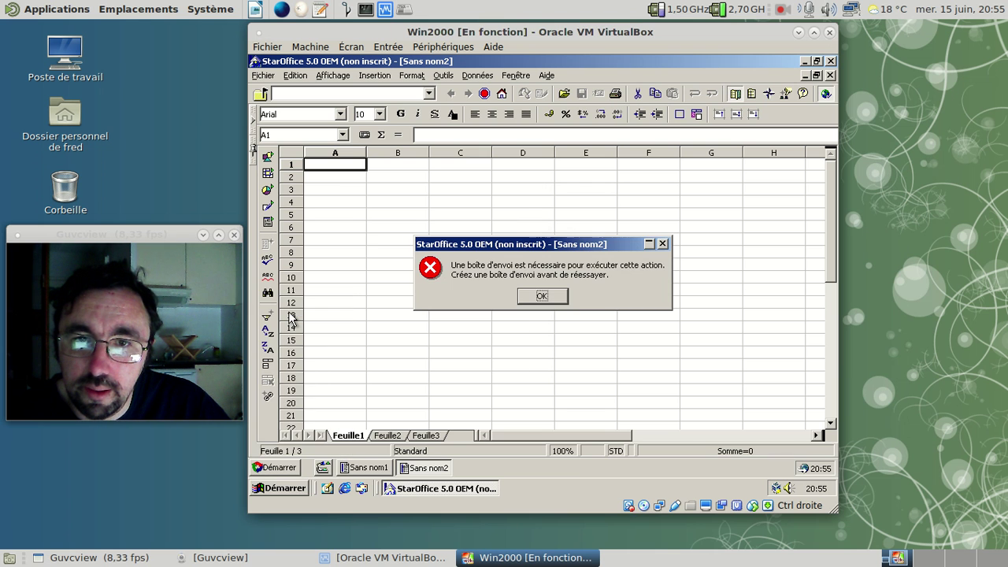
{"action": "left_click", "coordinate": [556, 296]}
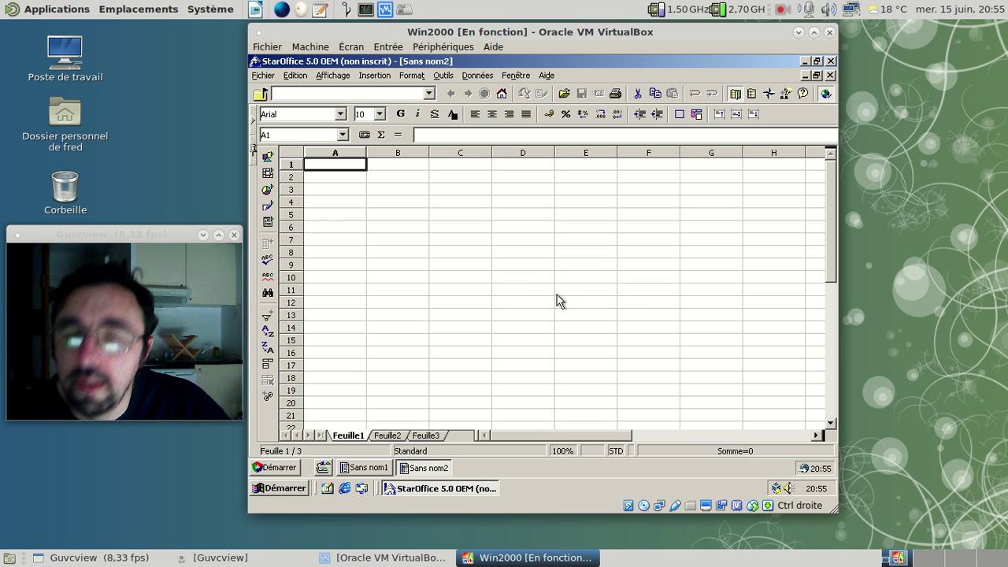
{"action": "left_click", "coordinate": [289, 468]}
{"action": "mouse_move", "coordinate": [308, 355]}
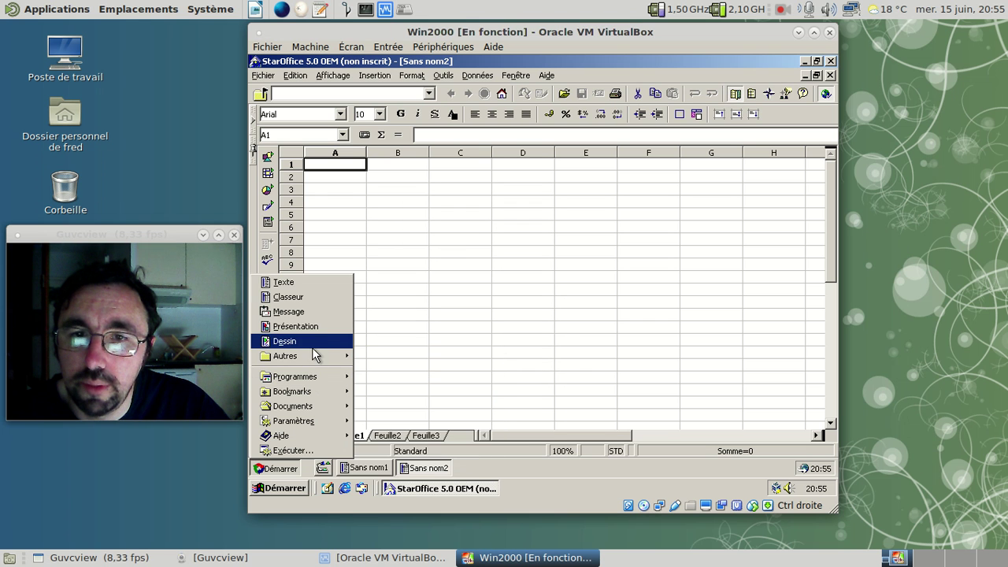
{"action": "left_click", "coordinate": [292, 312]}
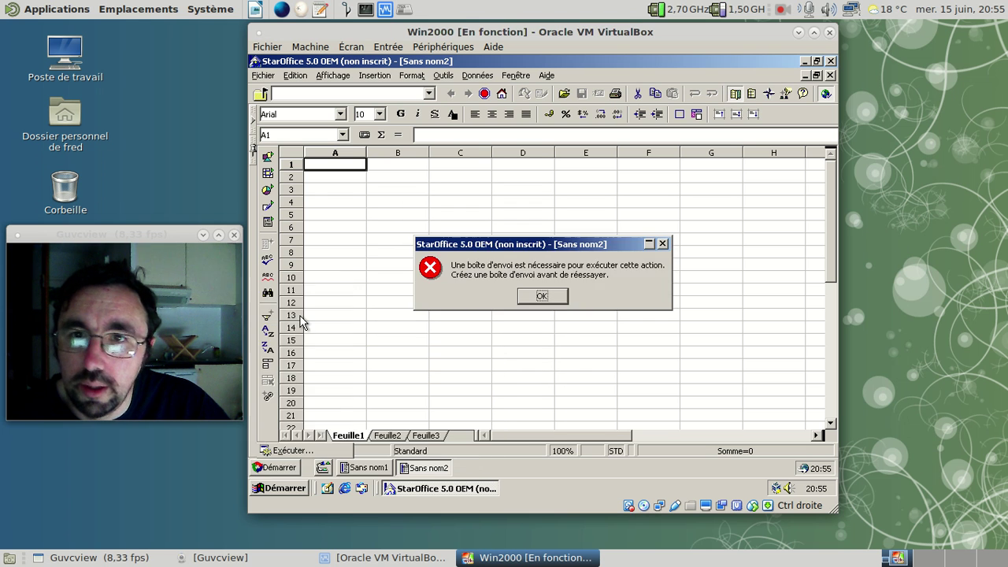
{"action": "left_click", "coordinate": [543, 297]}
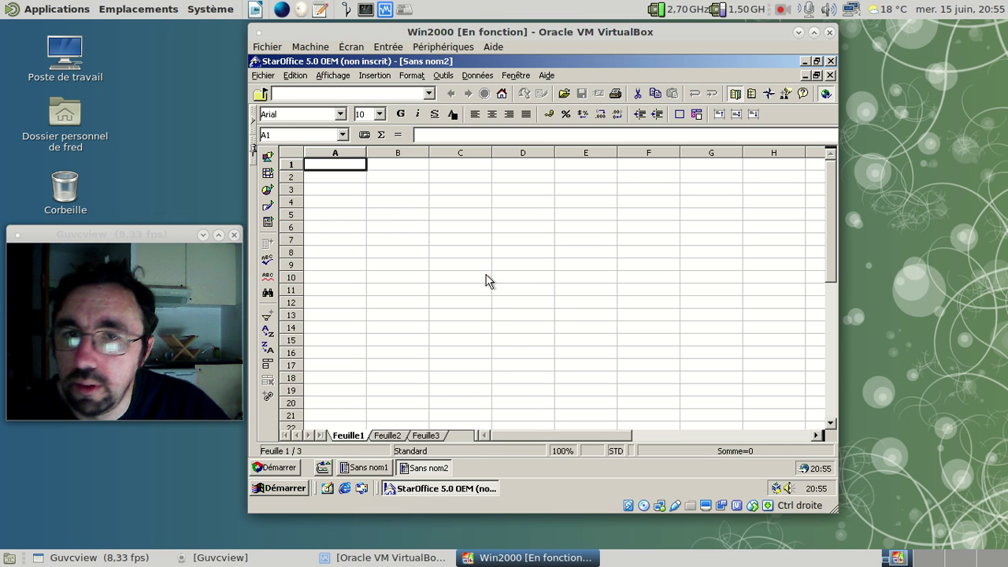
Step: Examine the general options for identity, language, colours, printing, miscellaneous settings, display and font replacement, and cancel without changes
{"action": "left_click", "coordinate": [274, 75]}
{"action": "mouse_move", "coordinate": [281, 89]}
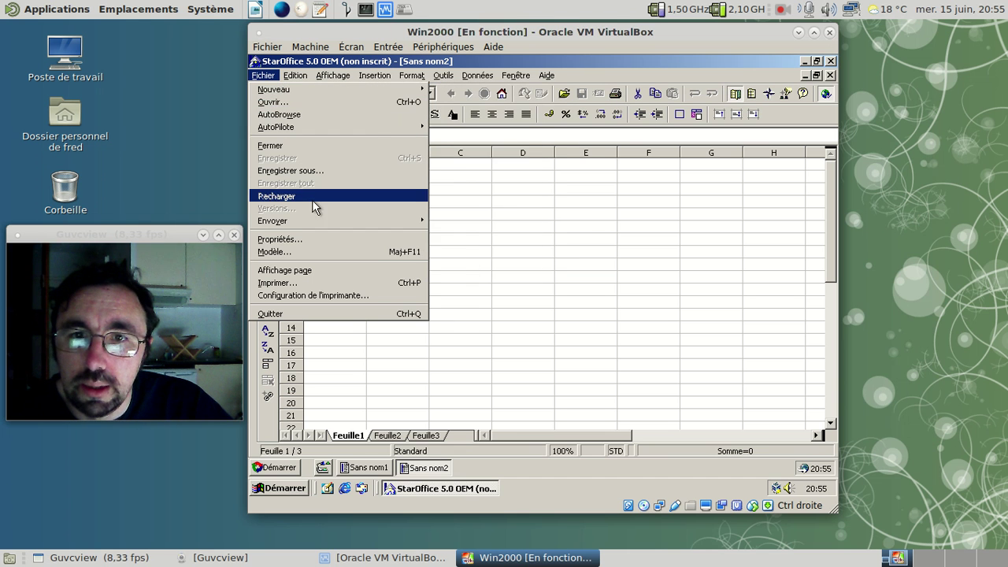
{"action": "mouse_move", "coordinate": [458, 78]}
{"action": "mouse_move", "coordinate": [472, 244]}
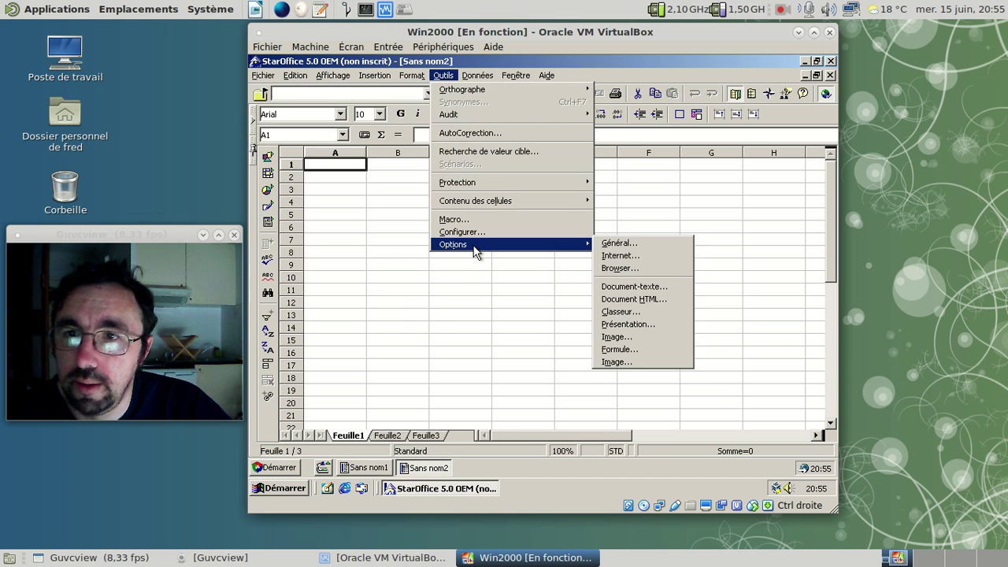
{"action": "left_click", "coordinate": [619, 244]}
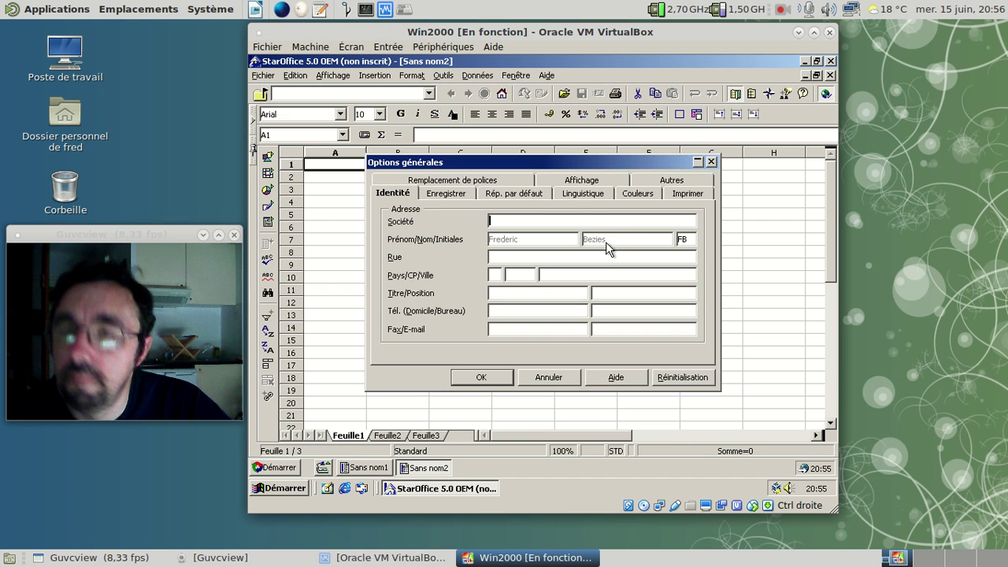
{"action": "left_click", "coordinate": [581, 194]}
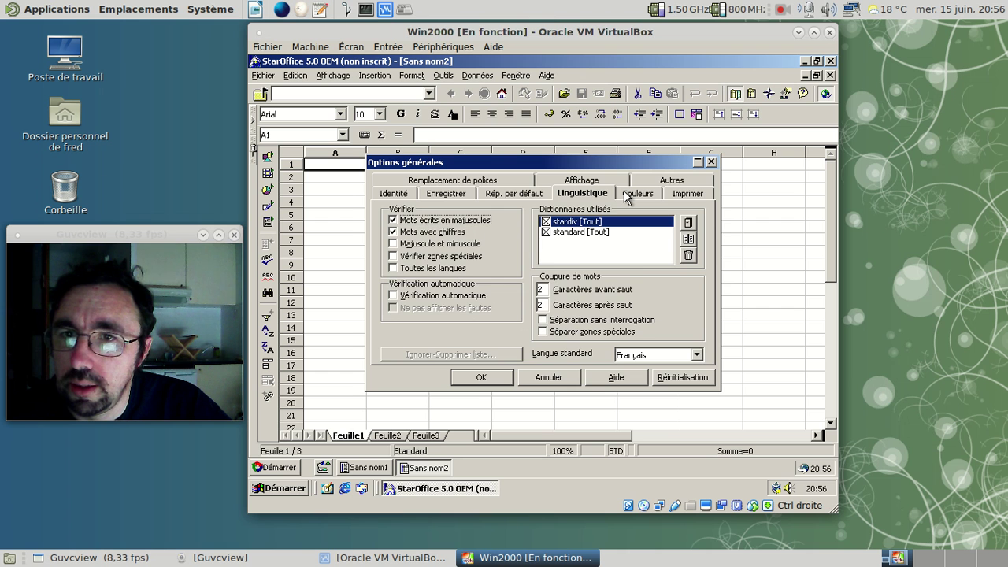
{"action": "left_click", "coordinate": [628, 195]}
{"action": "left_click", "coordinate": [683, 197]}
{"action": "left_click", "coordinate": [675, 178]}
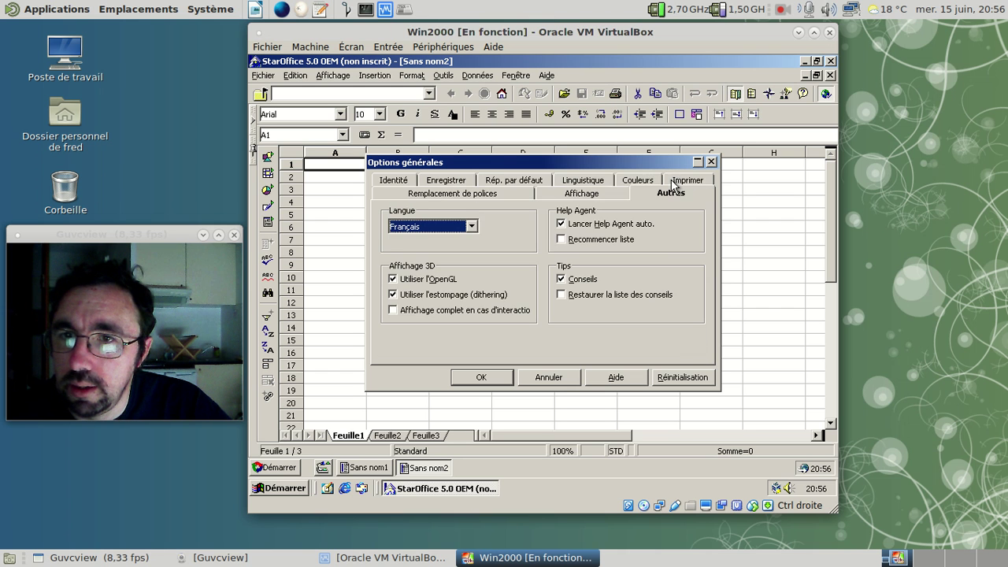
{"action": "left_click", "coordinate": [603, 195]}
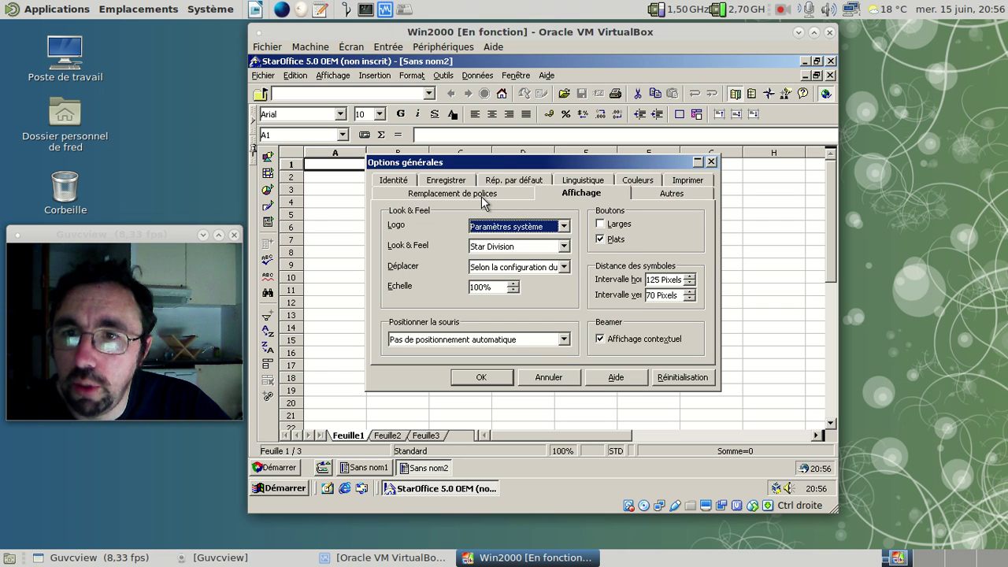
{"action": "left_click", "coordinate": [482, 197]}
{"action": "left_click", "coordinate": [386, 179]}
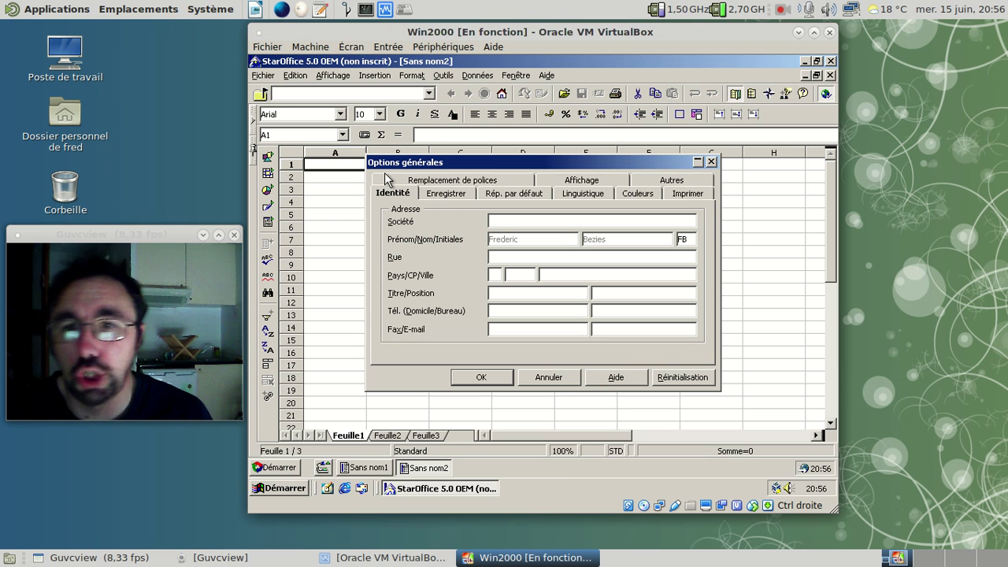
{"action": "left_click", "coordinate": [572, 378]}
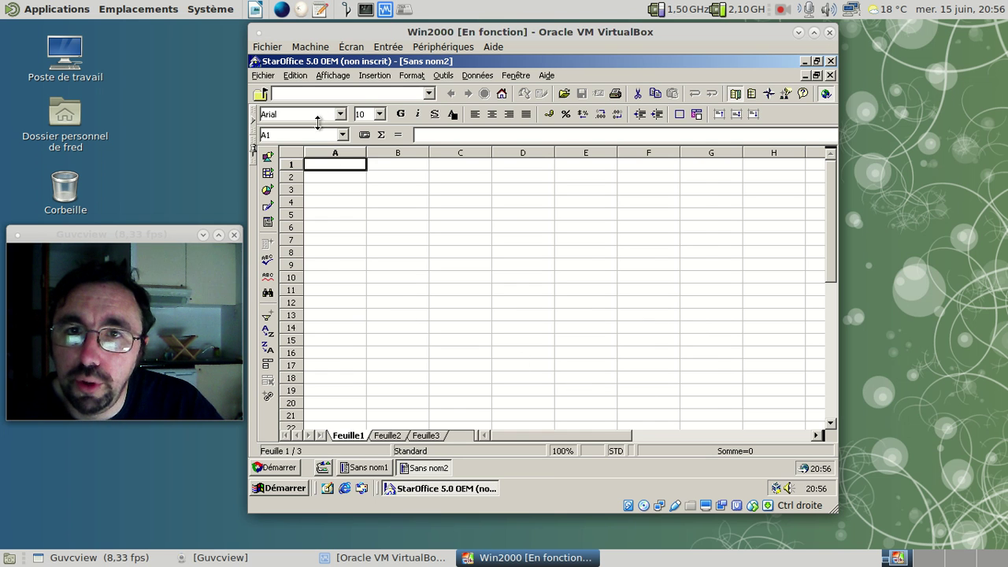
{"action": "left_click", "coordinate": [516, 75]}
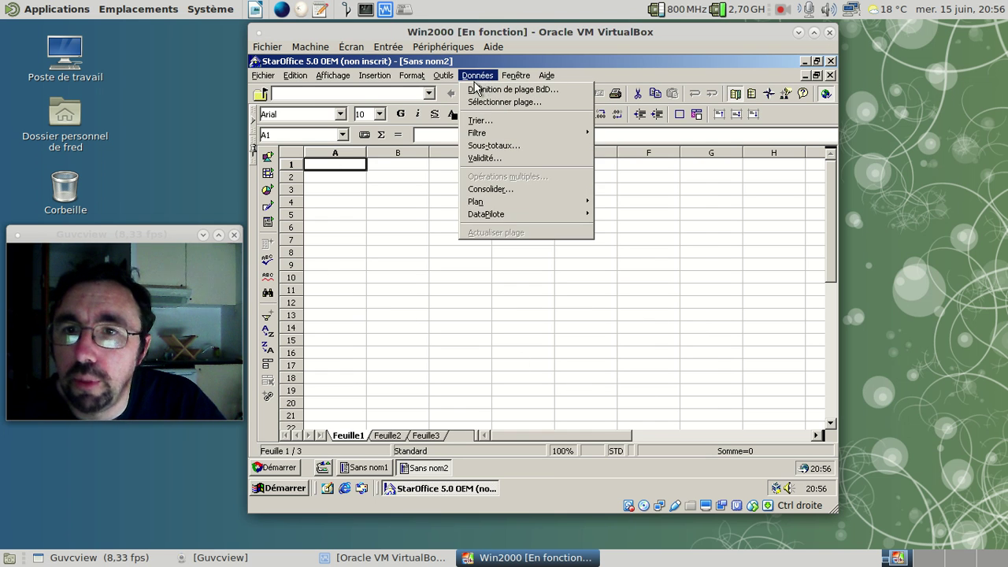
{"action": "mouse_move", "coordinate": [412, 75]}
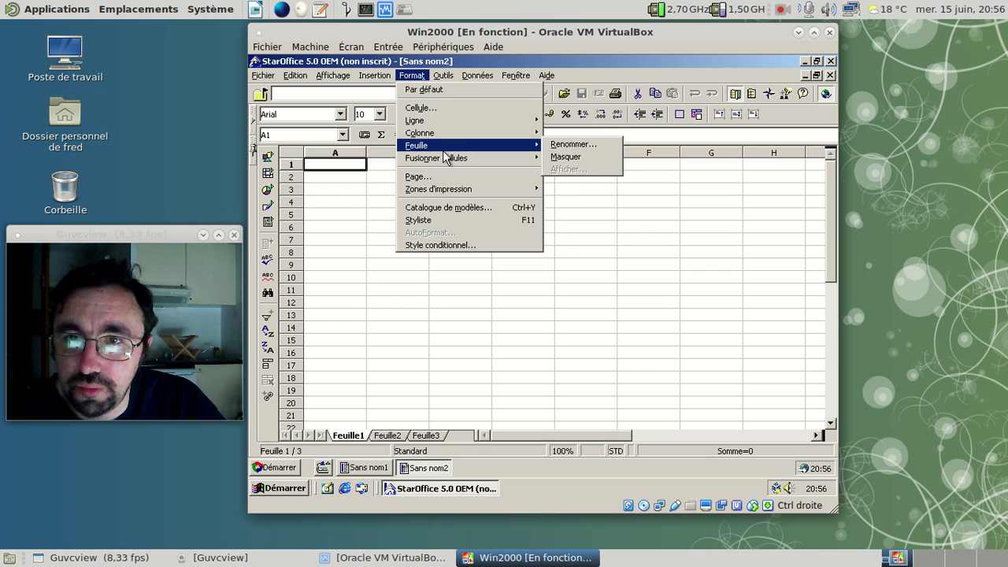
{"action": "mouse_move", "coordinate": [328, 79]}
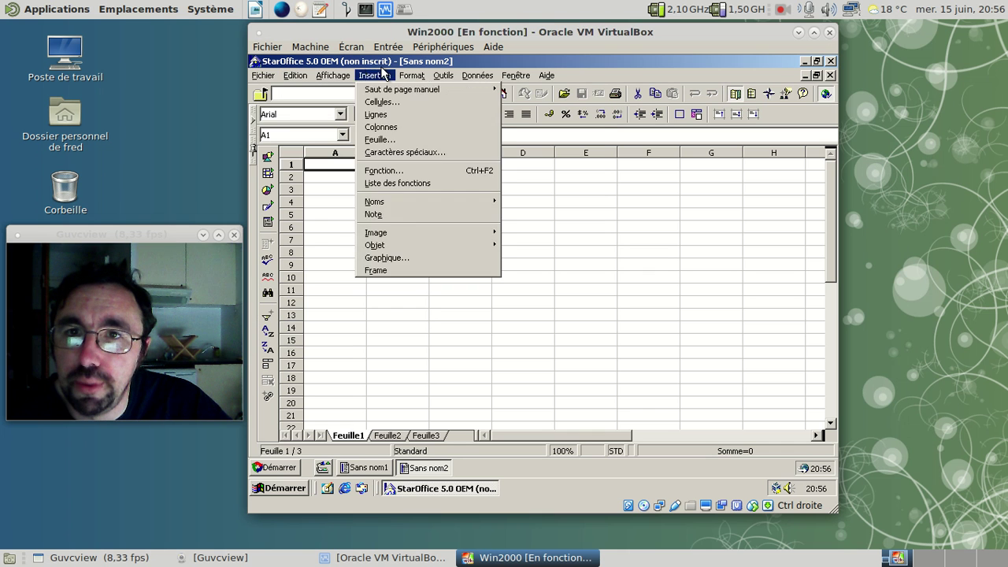
Step: Open and dismiss the Help Agent, and close the blank spreadsheet and the blank text document
{"action": "mouse_move", "coordinate": [549, 78]}
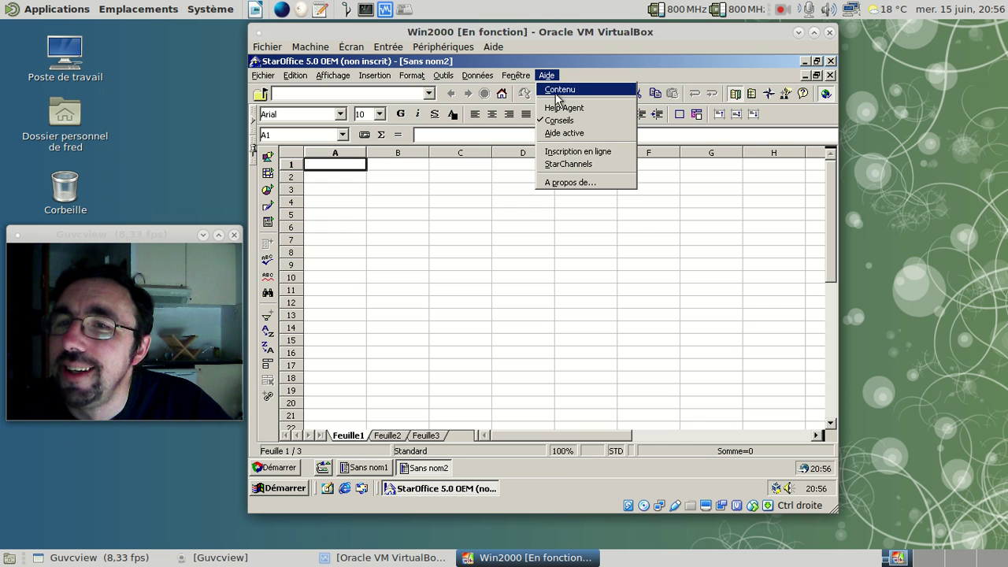
{"action": "left_click", "coordinate": [561, 109]}
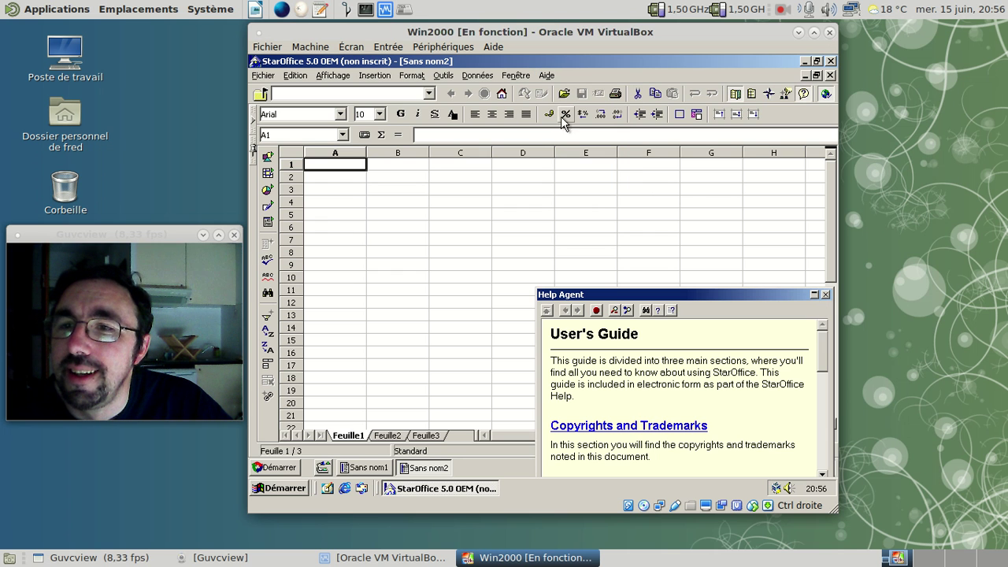
{"action": "left_click", "coordinate": [826, 295]}
{"action": "left_click", "coordinate": [828, 75]}
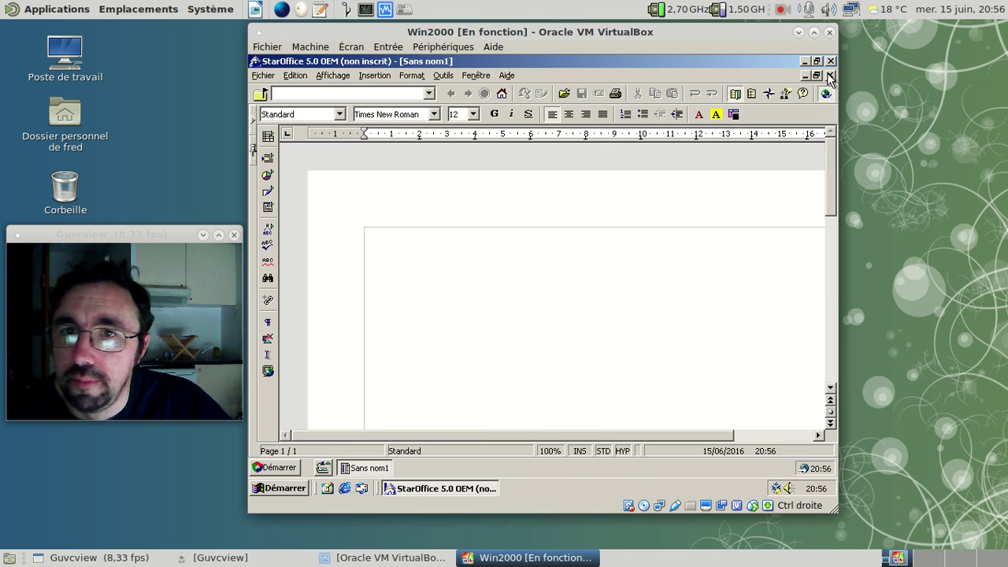
{"action": "left_click", "coordinate": [828, 74]}
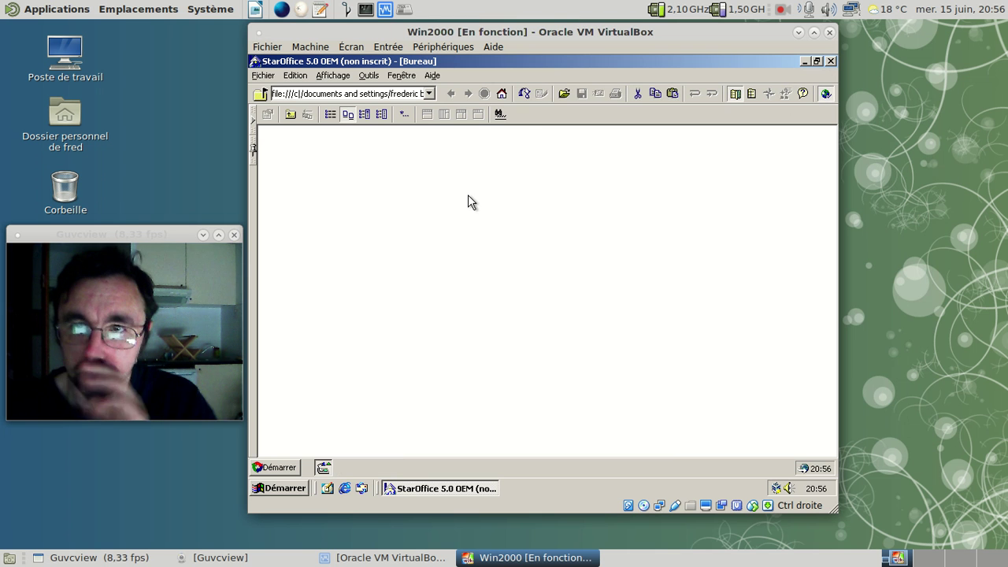
{"action": "left_click", "coordinate": [753, 94]}
{"action": "left_click", "coordinate": [753, 93]}
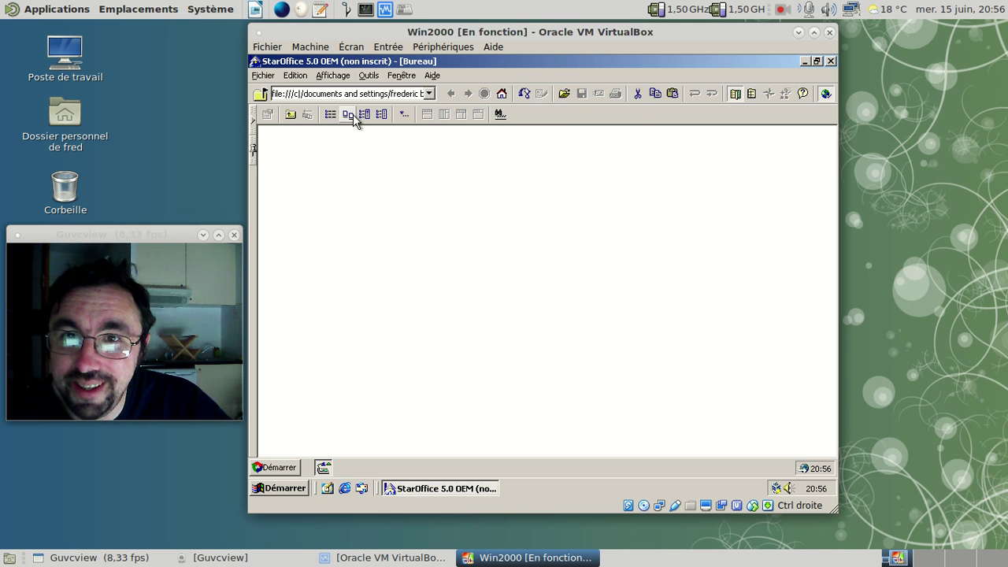
{"action": "left_click", "coordinate": [404, 116]}
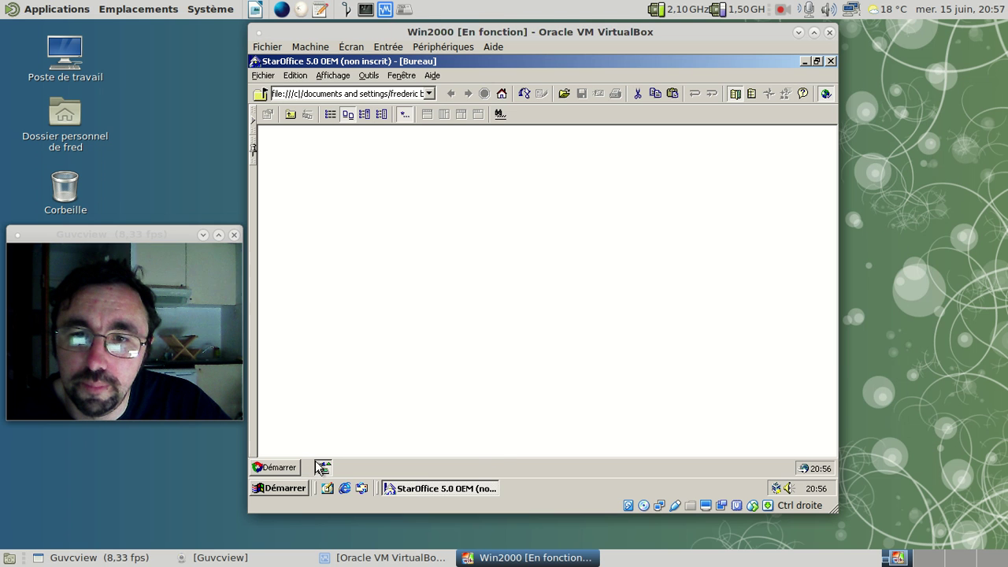
Step: Create a new presentation (Présentation) whose first page uses the "Titre, clip art, texte" layout
{"action": "left_click", "coordinate": [276, 467]}
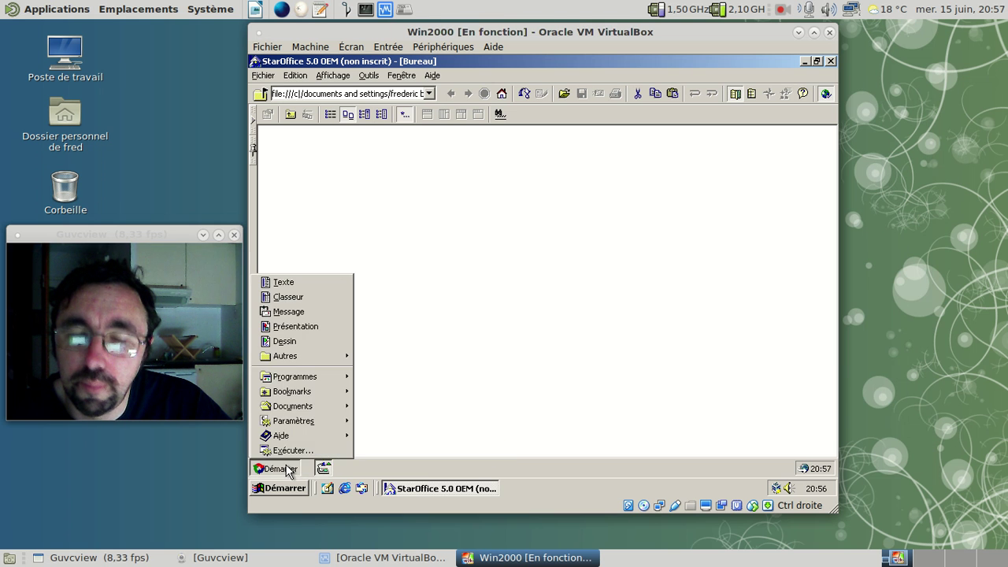
{"action": "mouse_move", "coordinate": [299, 362]}
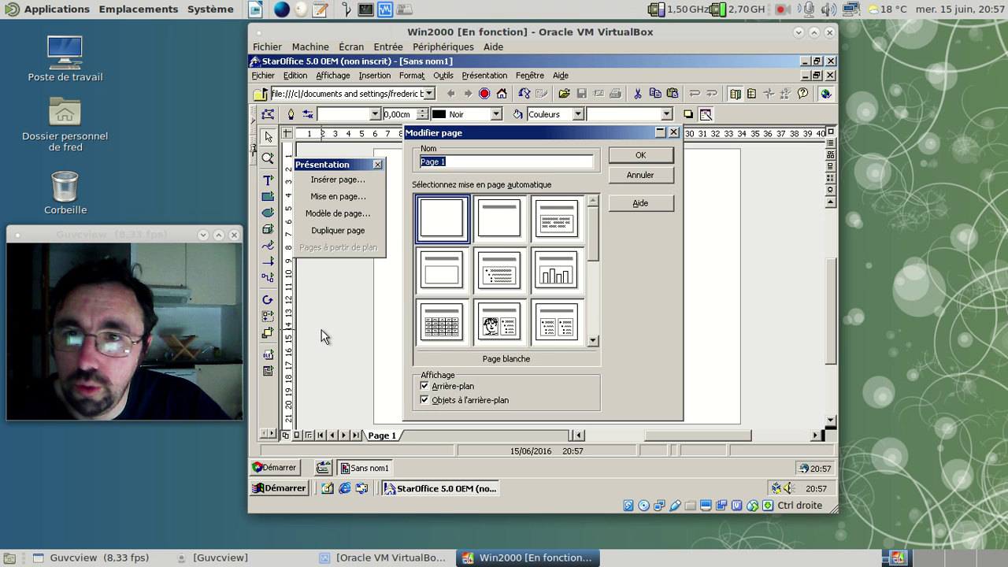
{"action": "left_click", "coordinate": [490, 326]}
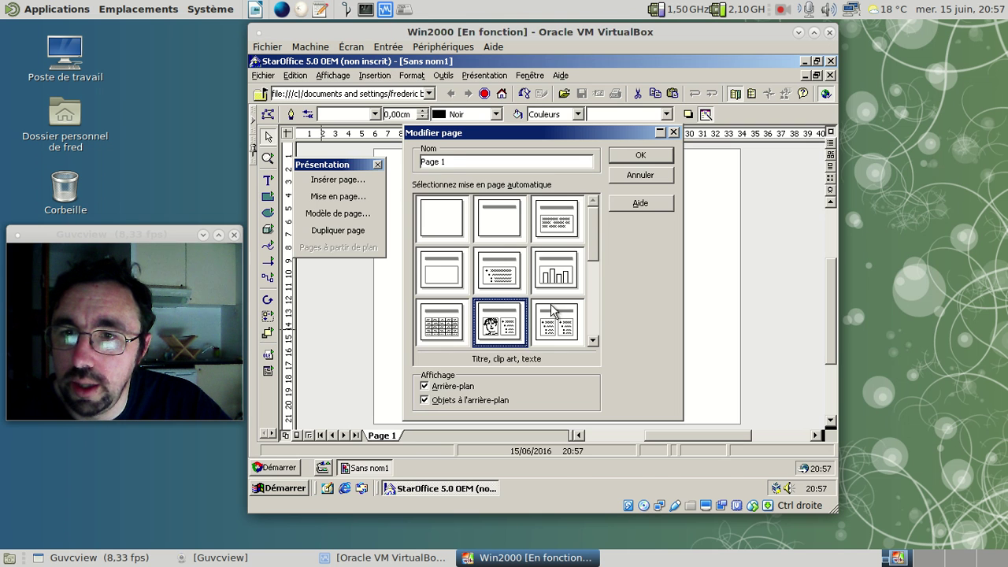
{"action": "left_click", "coordinate": [631, 158]}
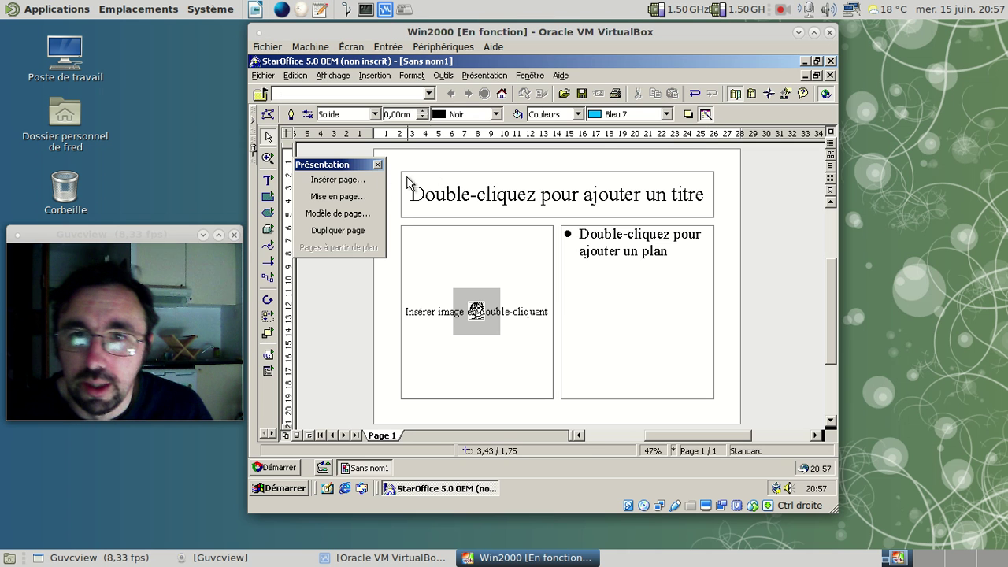
Step: Insert a second page with the "Titre, clip art, texte" layout and close the floating Présentation window
{"action": "left_click", "coordinate": [361, 182]}
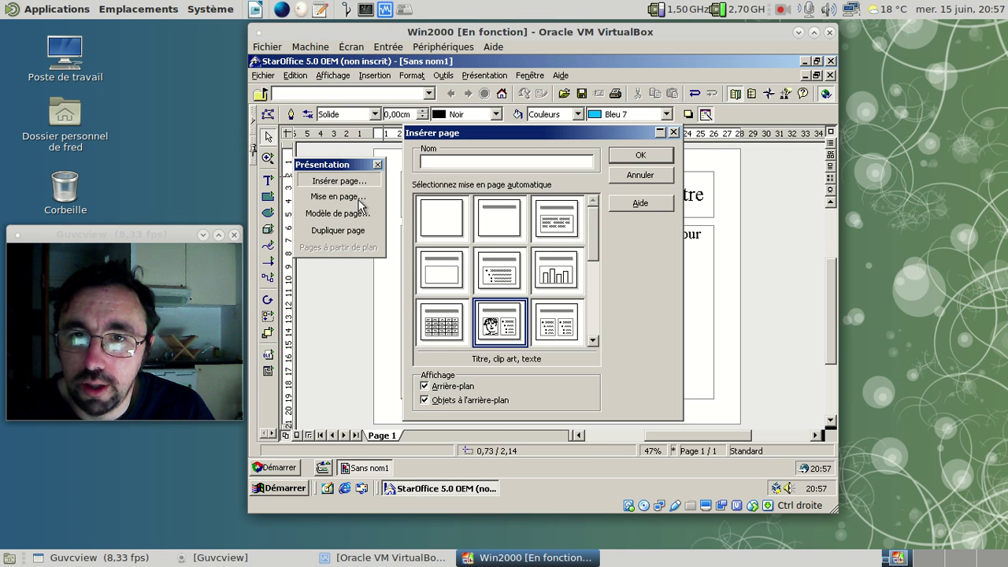
{"action": "key", "text": "Return"}
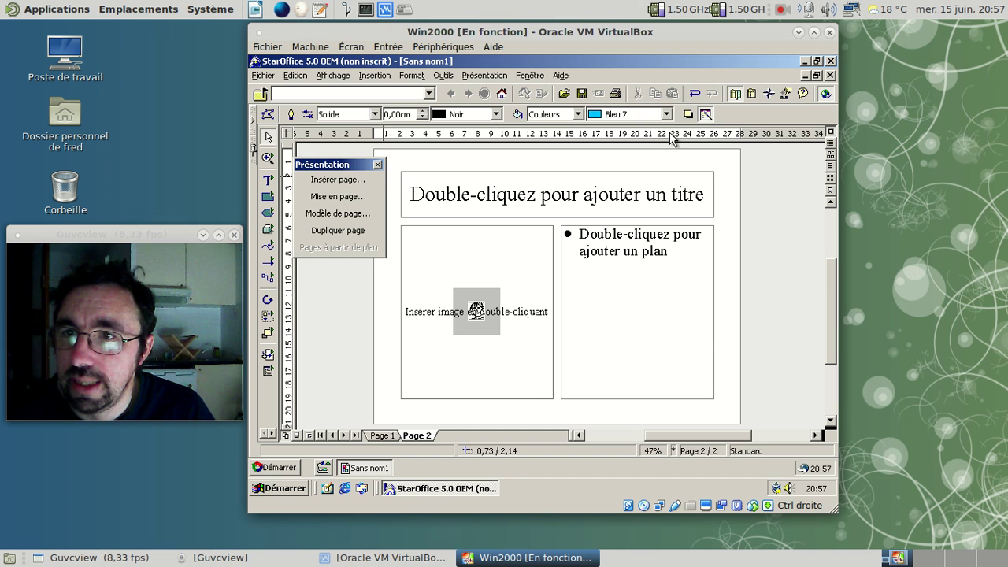
{"action": "left_click", "coordinate": [377, 165]}
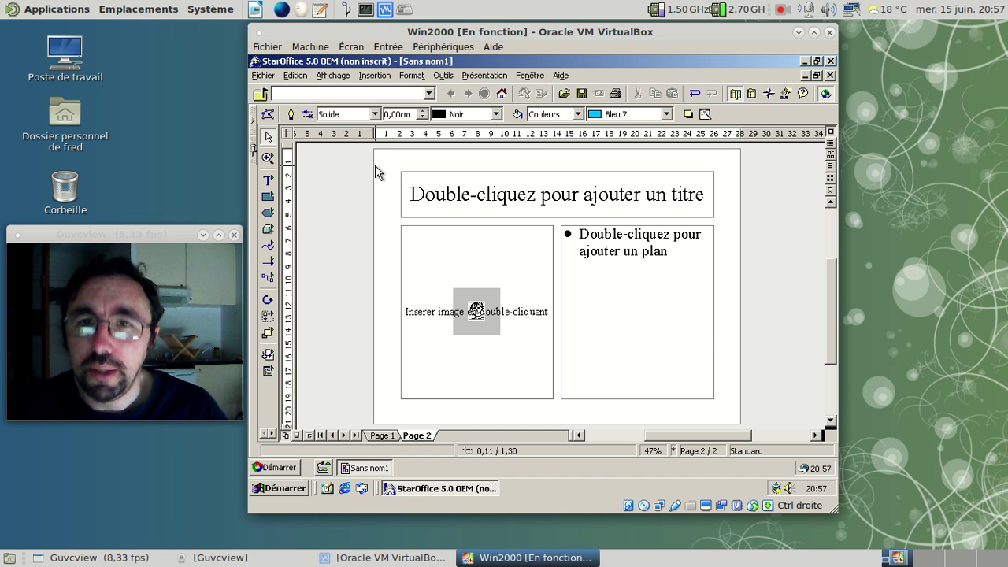
{"action": "left_click", "coordinate": [341, 77]}
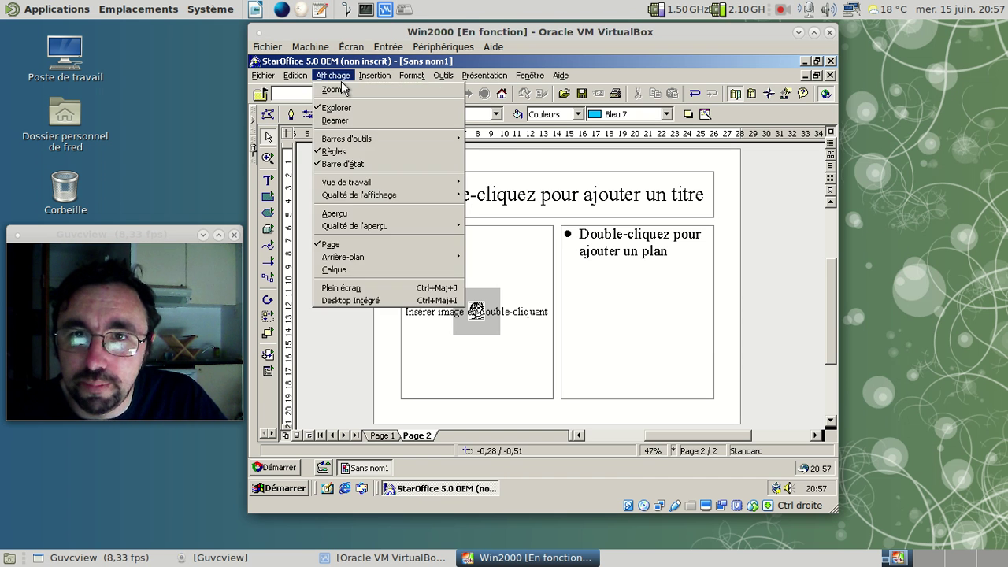
{"action": "mouse_move", "coordinate": [361, 141]}
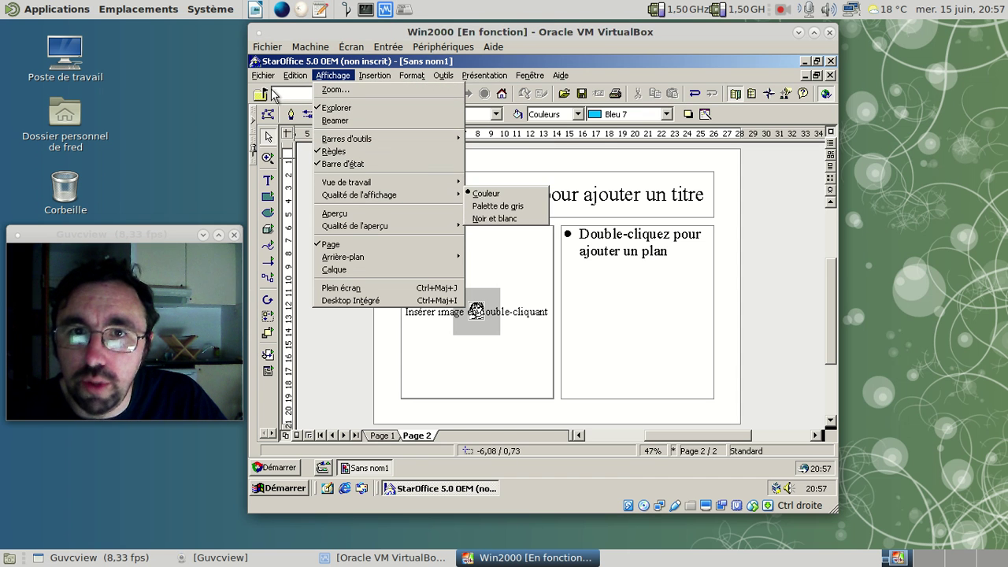
{"action": "mouse_move", "coordinate": [530, 75]}
{"action": "left_click", "coordinate": [713, 92]}
Step: Close the presentation without saving its changes
{"action": "left_click", "coordinate": [830, 75]}
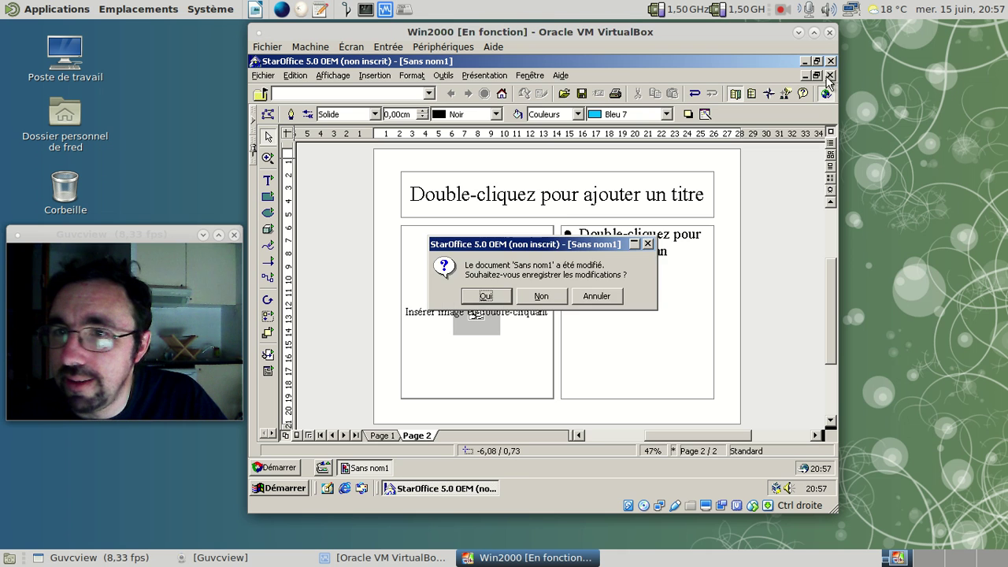
{"action": "left_click", "coordinate": [550, 296]}
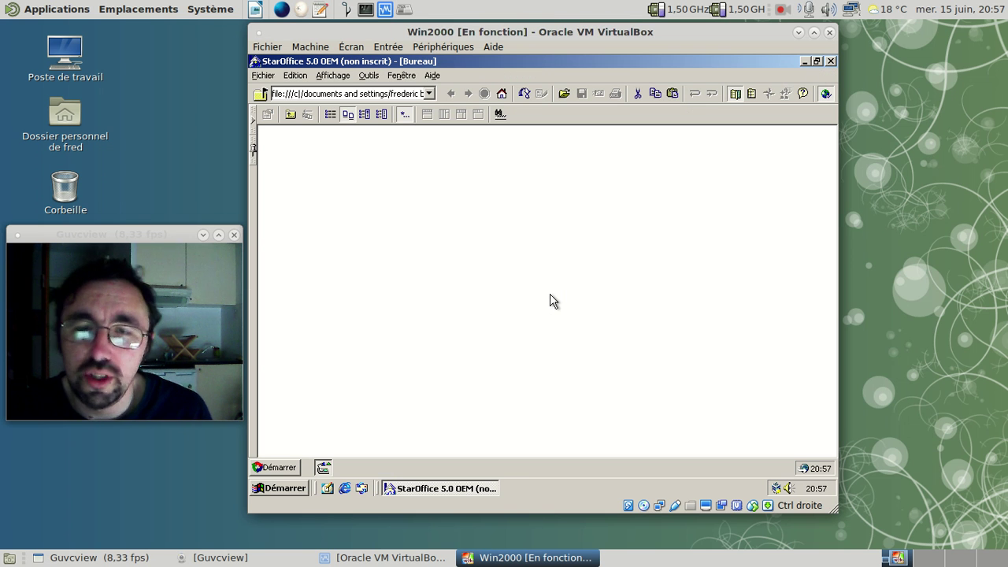
Step: Try to send as e-mail (Envoyer comme e-mail) from the StarOffice desktop, and dismiss the error
{"action": "left_click", "coordinate": [263, 76]}
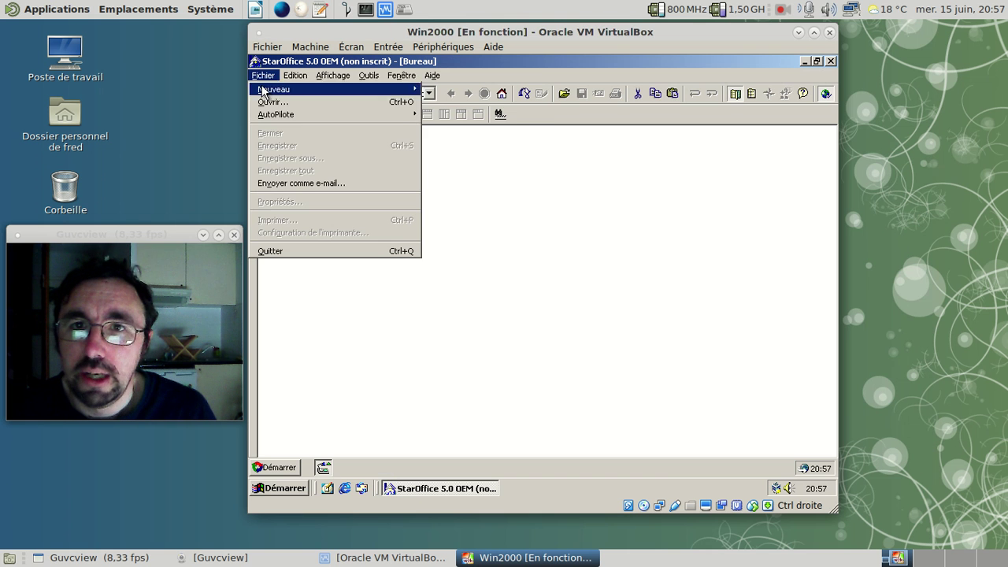
{"action": "left_click", "coordinate": [302, 186]}
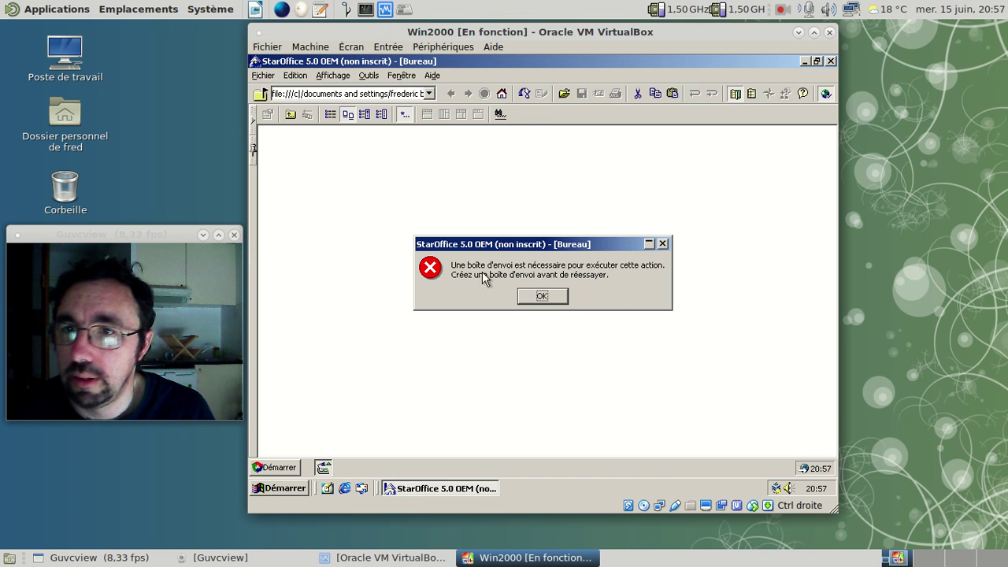
{"action": "left_click", "coordinate": [542, 296]}
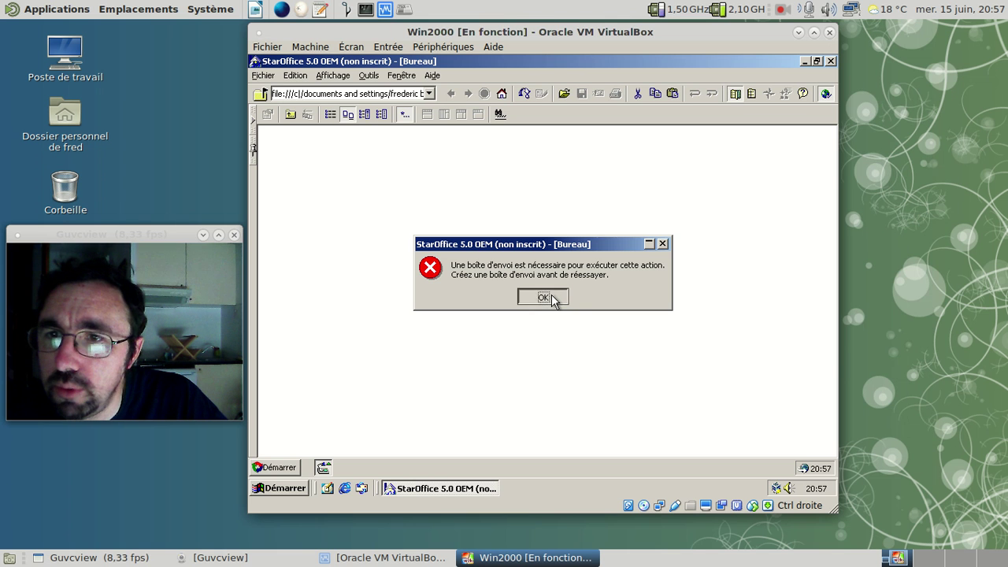
Step: Examine the Configurer settings for events, toolbars, keyboard and menus, and close the dialog without changes
{"action": "left_click", "coordinate": [371, 77]}
{"action": "left_click", "coordinate": [383, 103]}
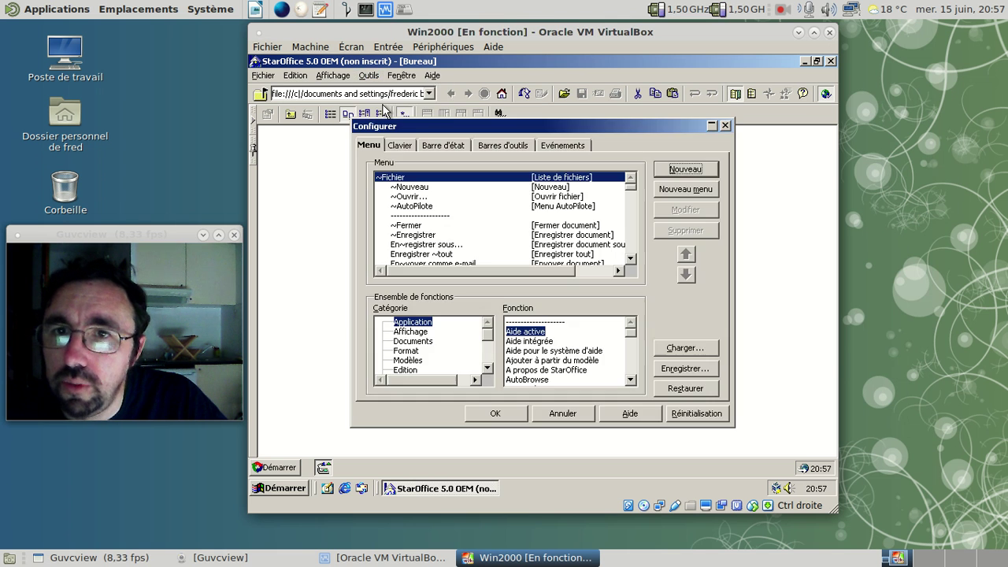
{"action": "left_click", "coordinate": [558, 147]}
{"action": "left_click", "coordinate": [509, 146]}
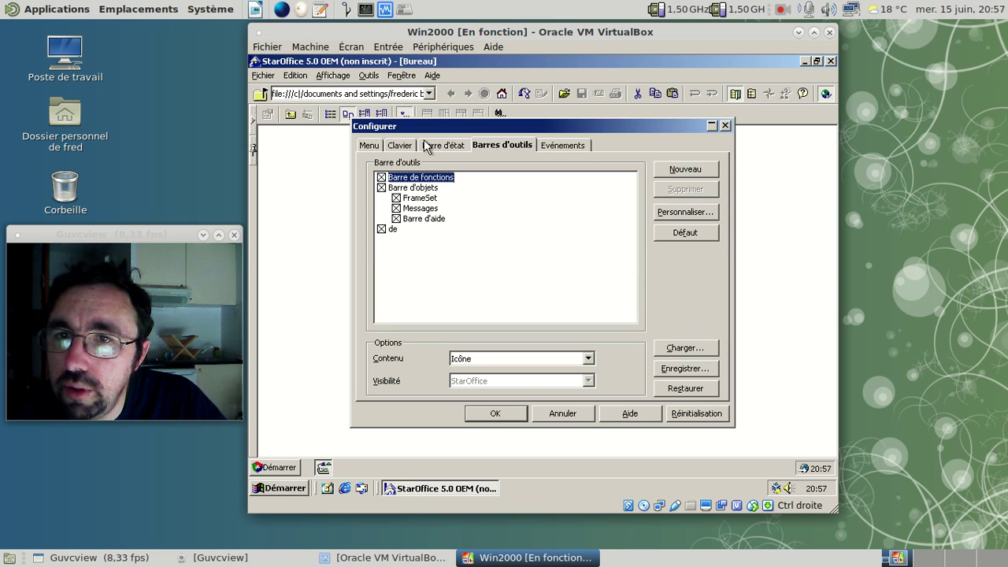
{"action": "left_click", "coordinate": [418, 146]}
{"action": "left_click", "coordinate": [407, 151]}
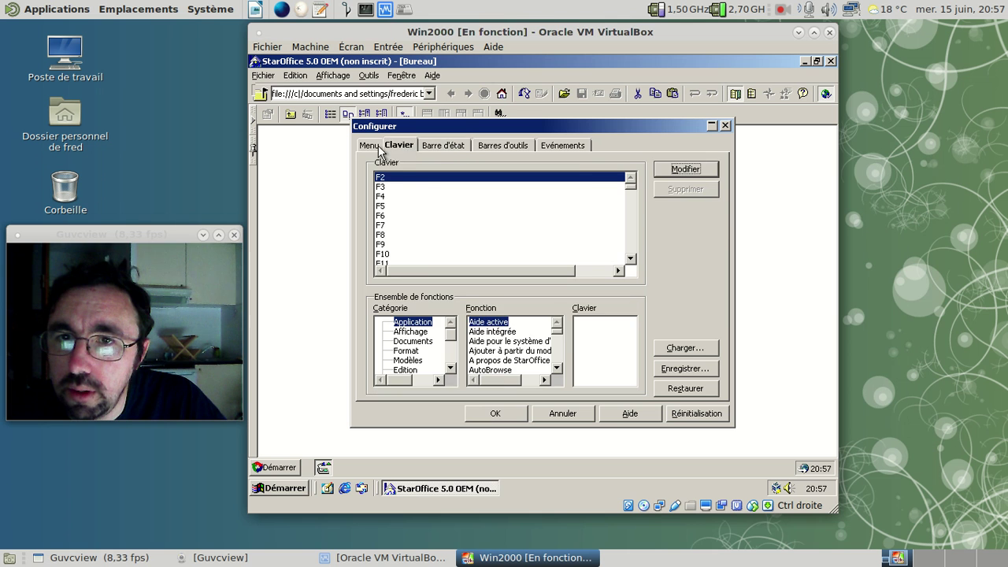
{"action": "left_click", "coordinate": [374, 146]}
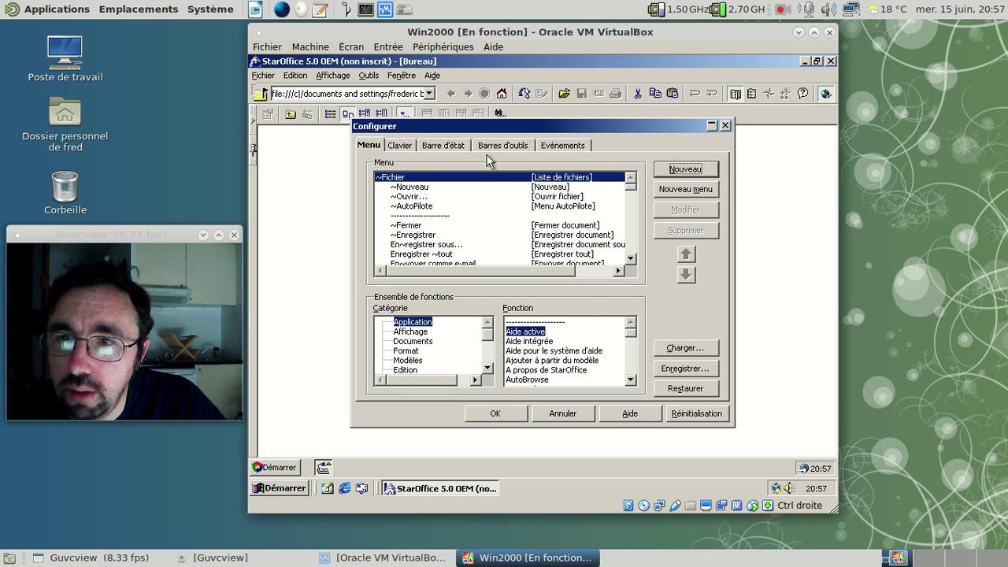
{"action": "left_click", "coordinate": [724, 127]}
Step: Examine the Internet options for proxy, mail and news, search, other connections and LDAP servers, and close them without changes
{"action": "left_click", "coordinate": [370, 76]}
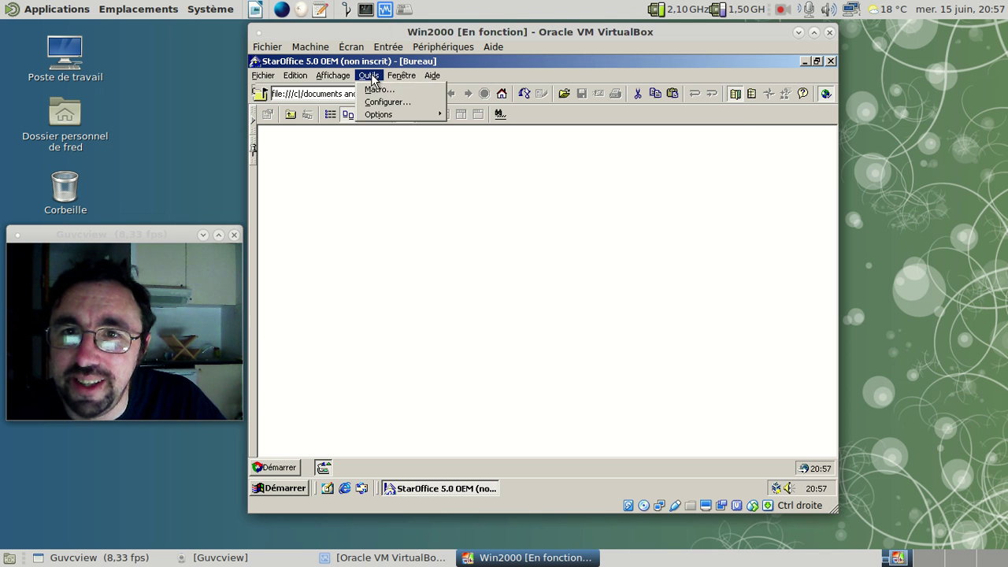
{"action": "mouse_move", "coordinate": [396, 118]}
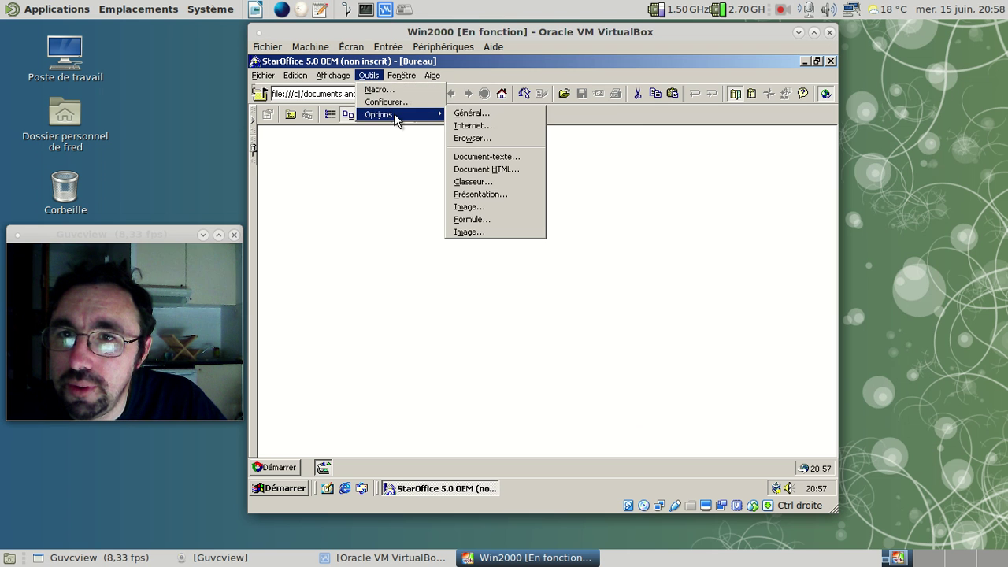
{"action": "left_click", "coordinate": [471, 126]}
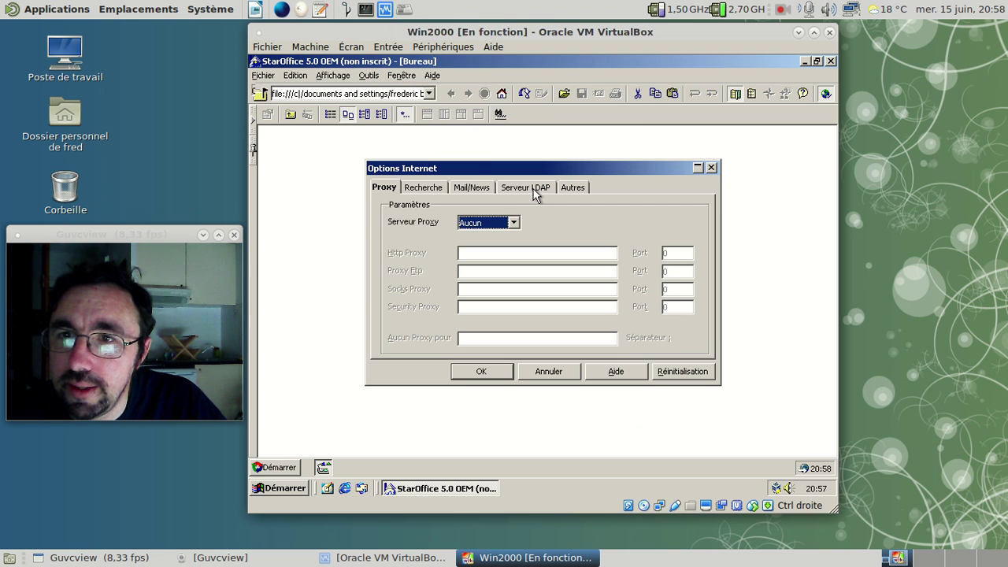
{"action": "left_click", "coordinate": [469, 189]}
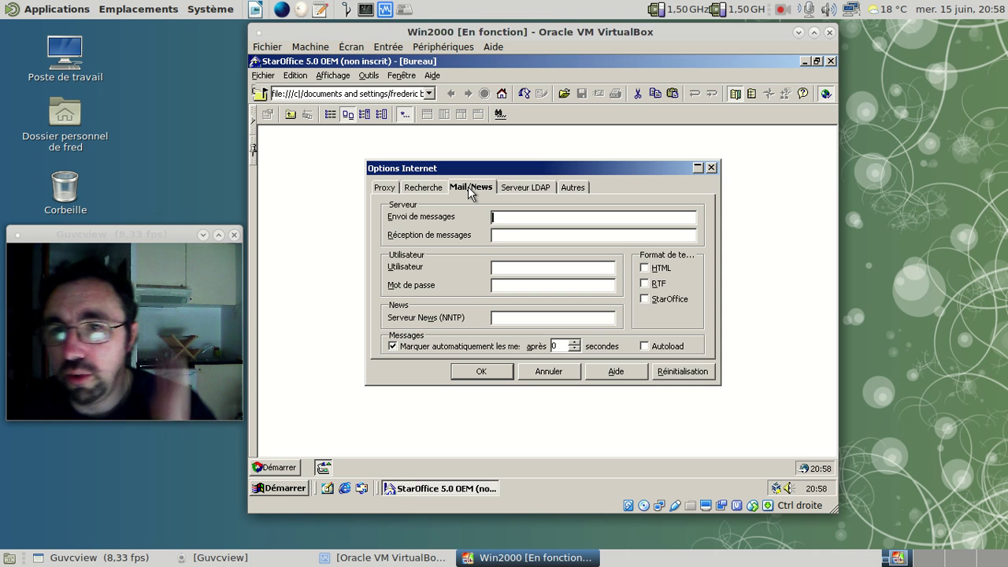
{"action": "left_click", "coordinate": [430, 189]}
{"action": "left_click", "coordinate": [573, 187]}
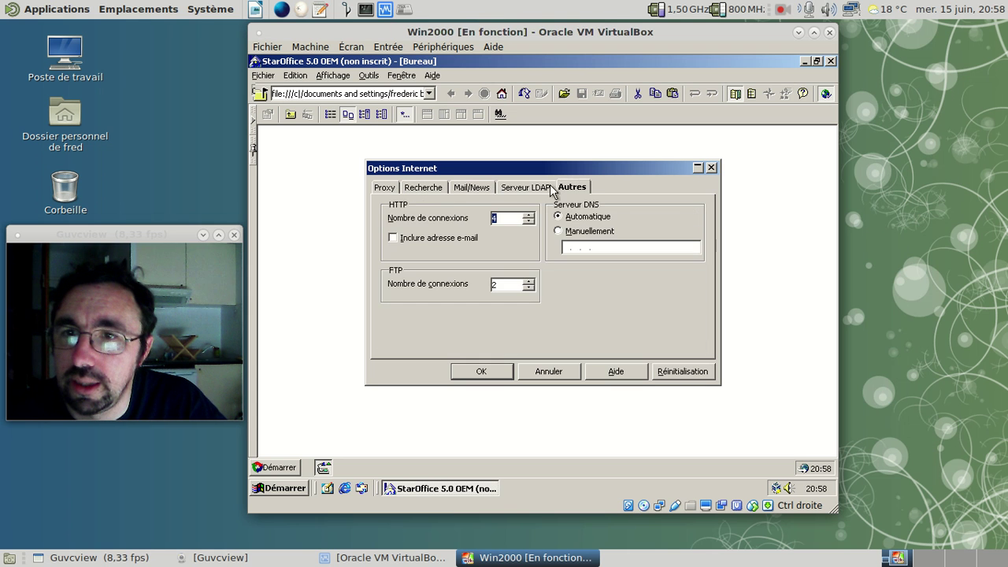
{"action": "left_click", "coordinate": [530, 189]}
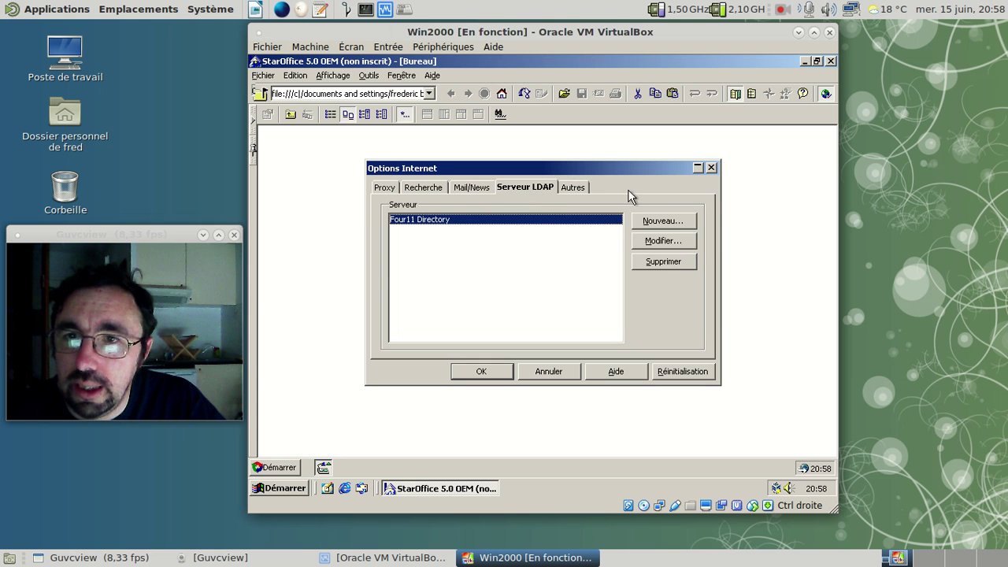
{"action": "left_click", "coordinate": [711, 168]}
{"action": "left_click", "coordinate": [265, 76]}
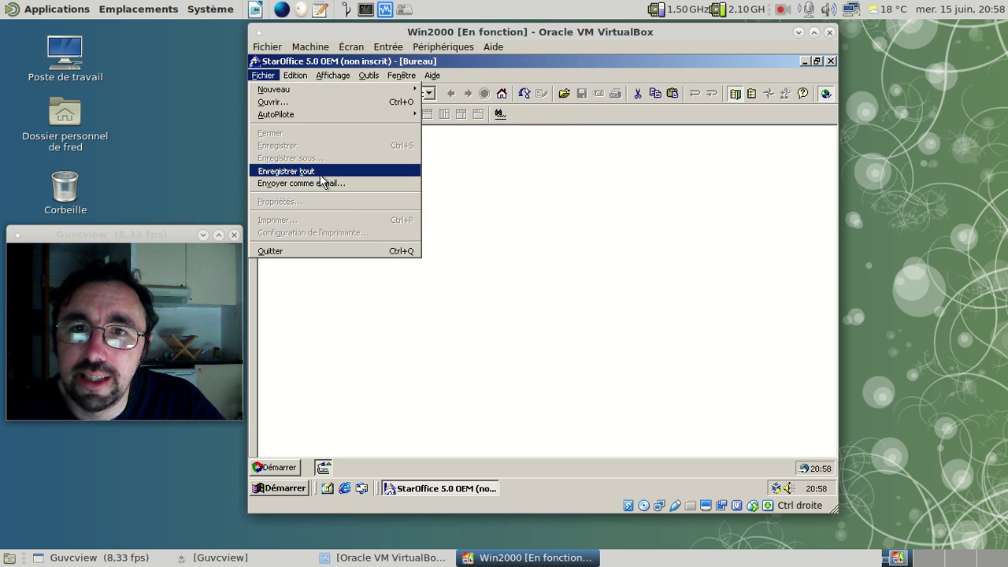
{"action": "mouse_move", "coordinate": [297, 78]}
{"action": "mouse_move", "coordinate": [349, 78]}
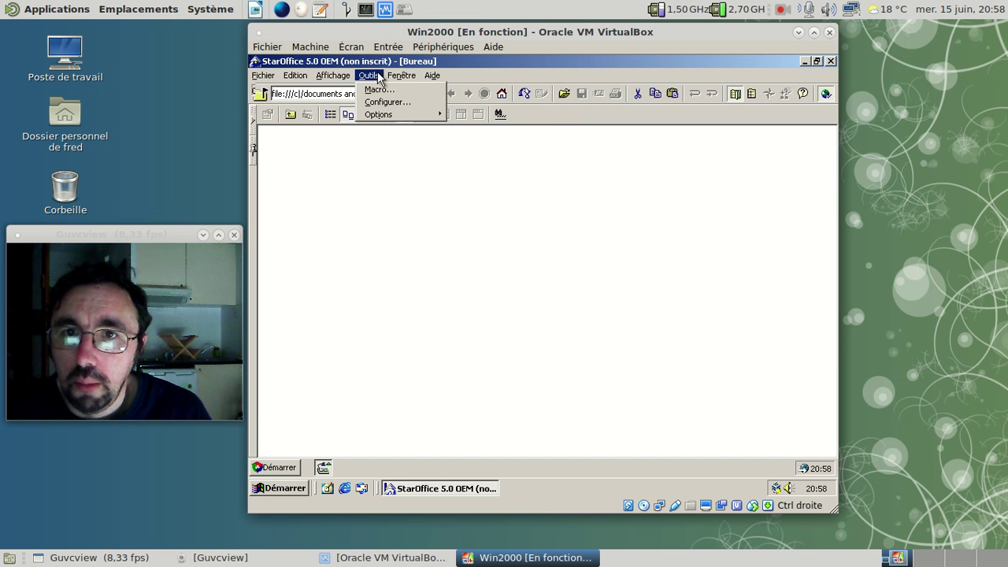
Step: Examine the available StarOffice macros, close the Macro dialog without running any, and dismiss the Windows Update notice
{"action": "left_click", "coordinate": [382, 91]}
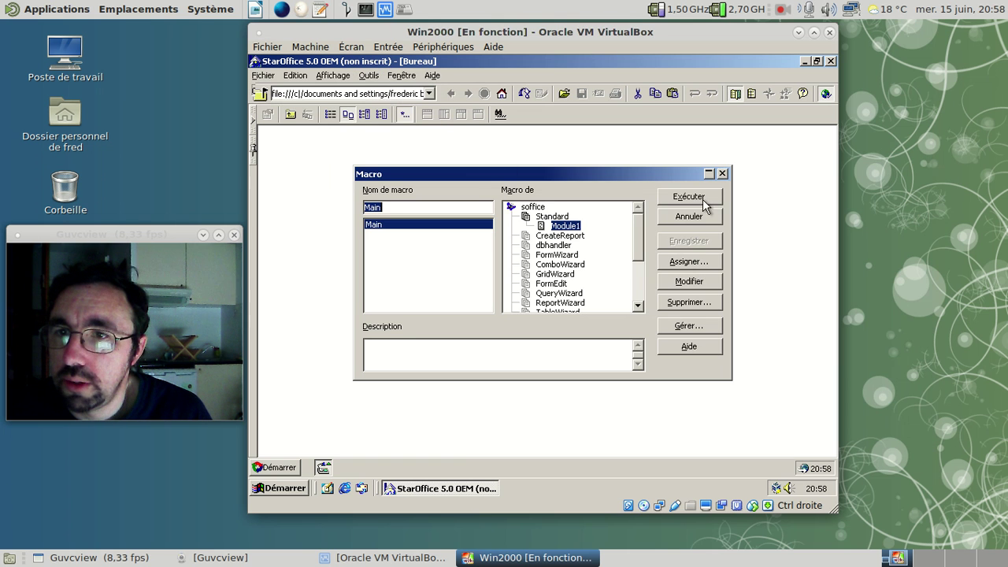
{"action": "left_click_drag", "start_coordinate": [638, 229], "coordinate": [674, 197]}
{"action": "left_click", "coordinate": [673, 197]}
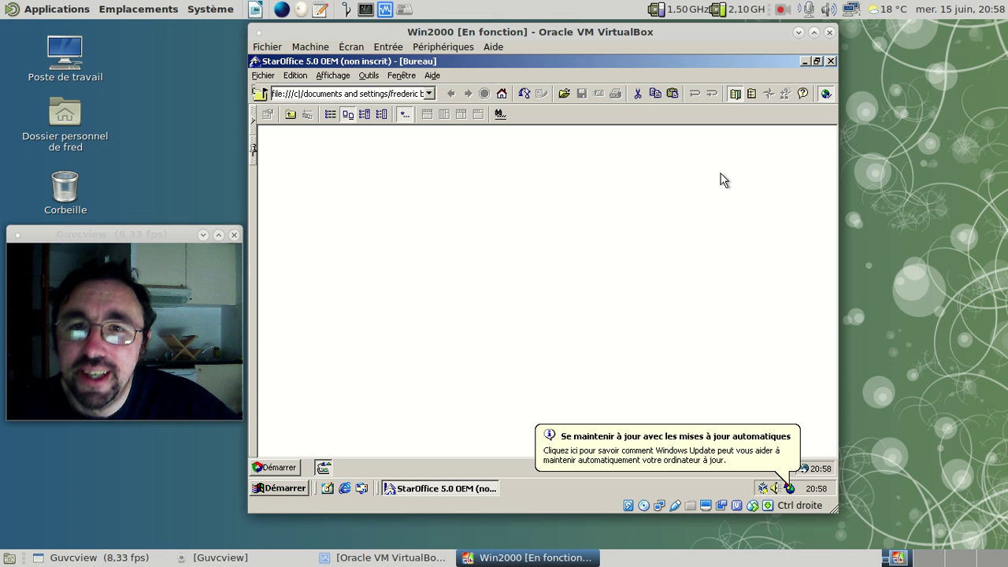
{"action": "left_click", "coordinate": [780, 451]}
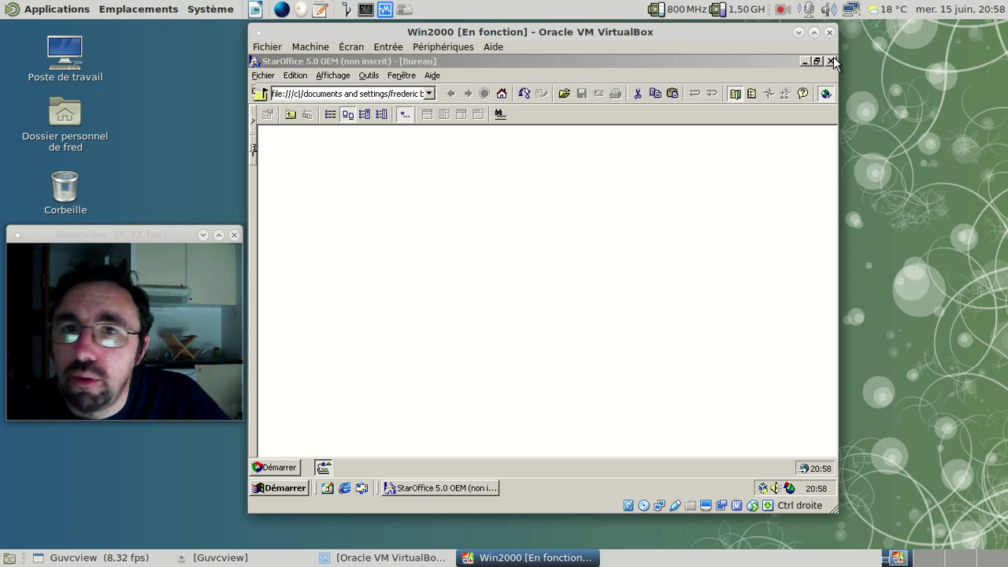
{"action": "left_click", "coordinate": [265, 76]}
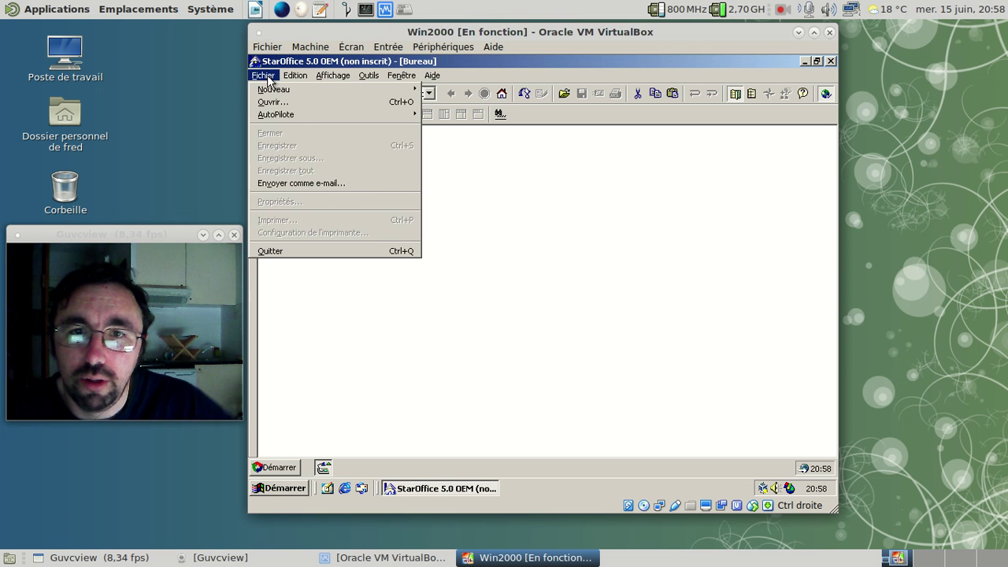
{"action": "mouse_move", "coordinate": [295, 78]}
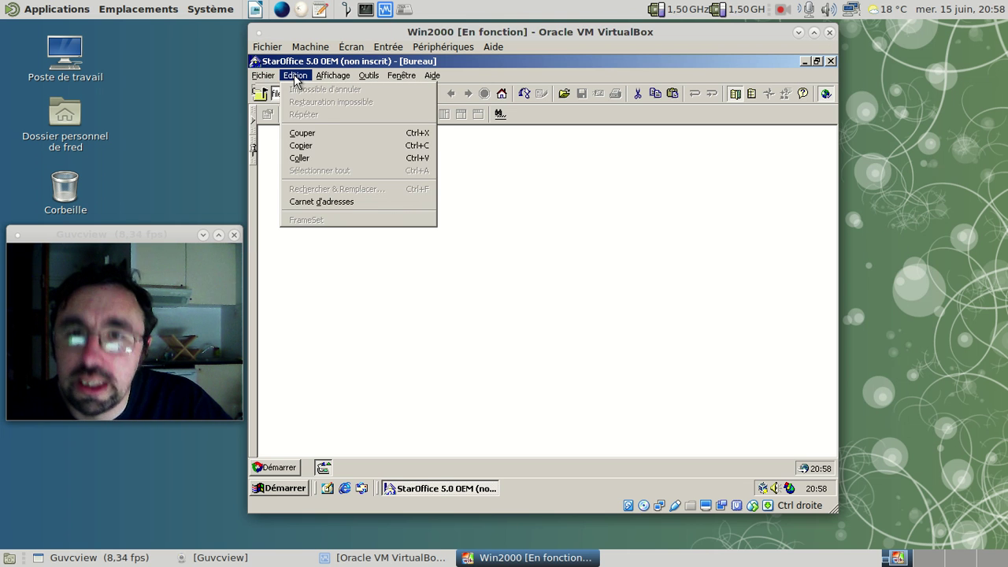
{"action": "mouse_move", "coordinate": [334, 76]}
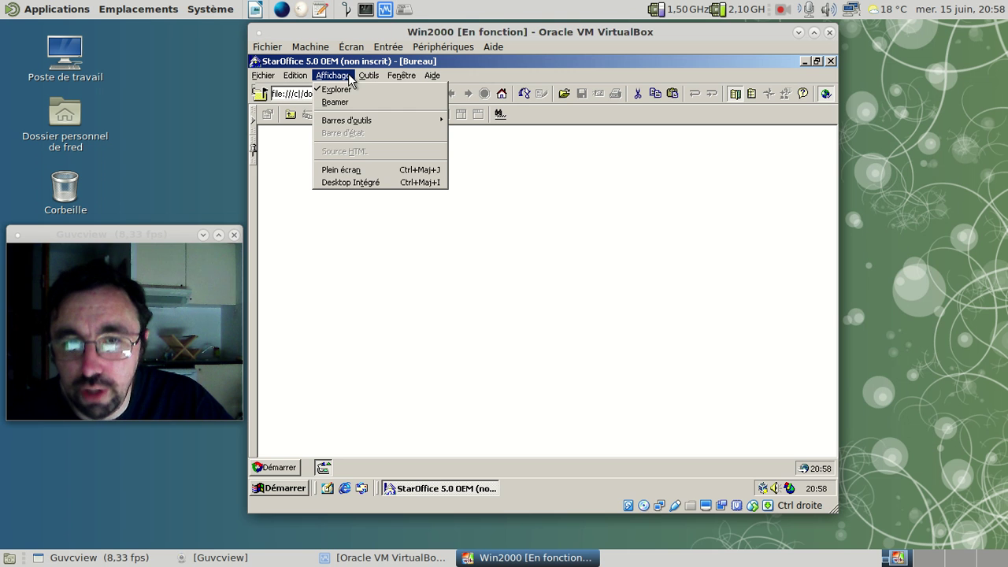
{"action": "mouse_move", "coordinate": [358, 124]}
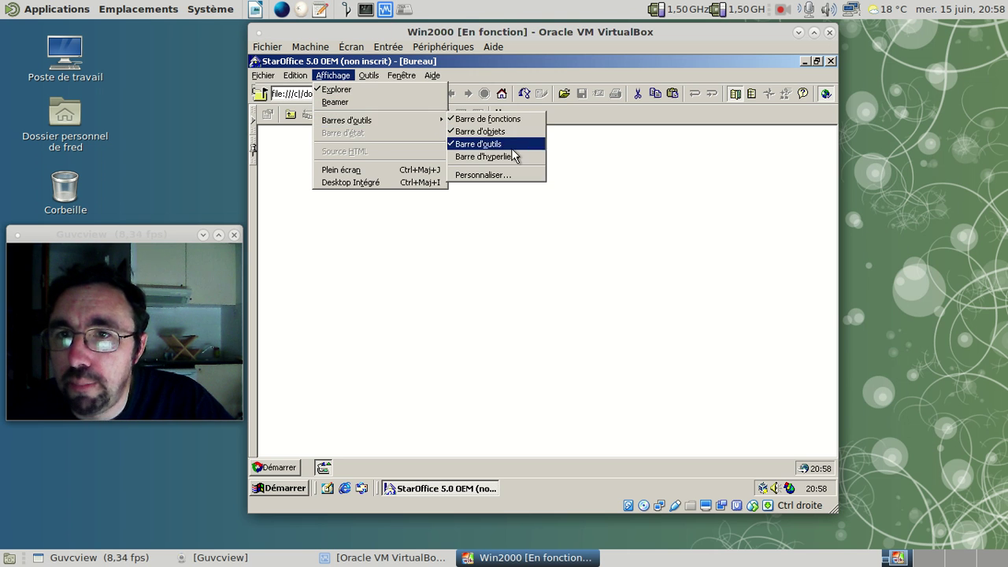
{"action": "left_click", "coordinate": [280, 156]}
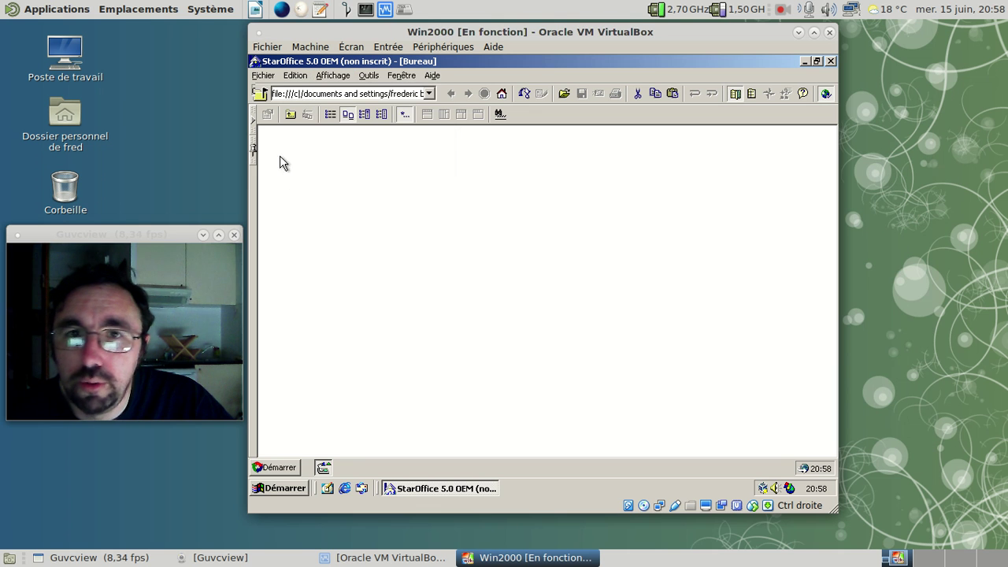
Step: Create a new text document and insert the AutoTexte entry "Candidature A" from the standard category
{"action": "left_click", "coordinate": [278, 467]}
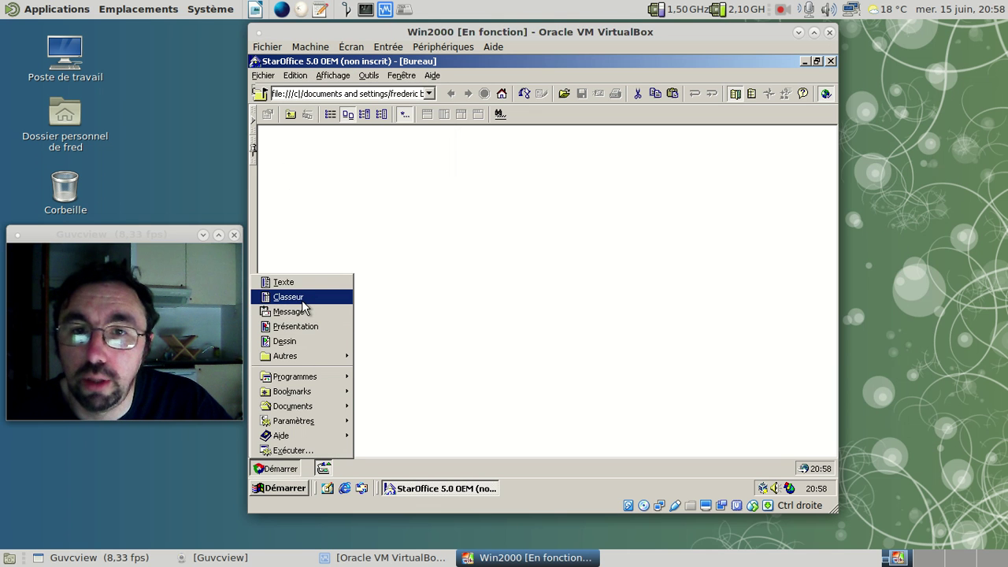
{"action": "left_click", "coordinate": [283, 282]}
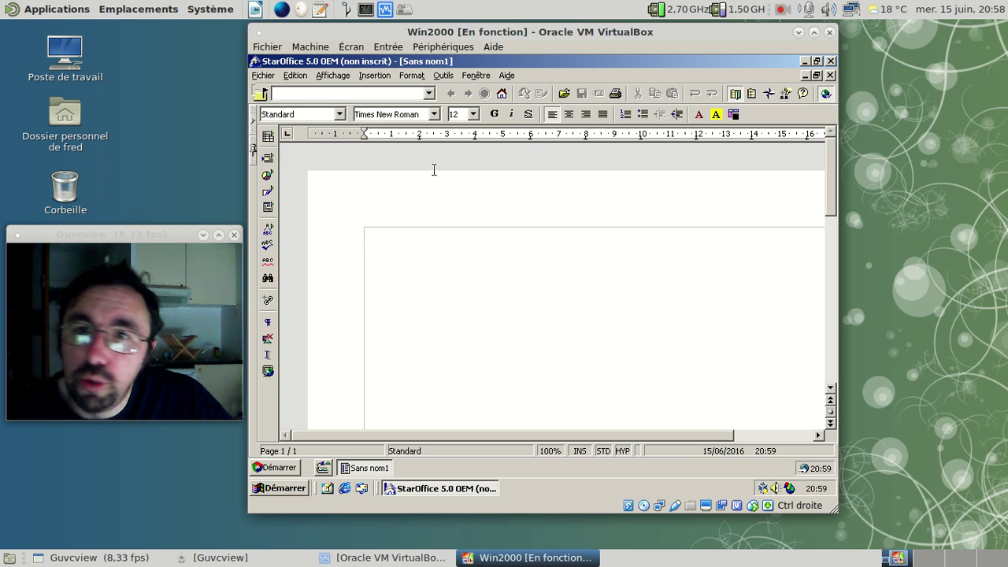
{"action": "left_click", "coordinate": [268, 237]}
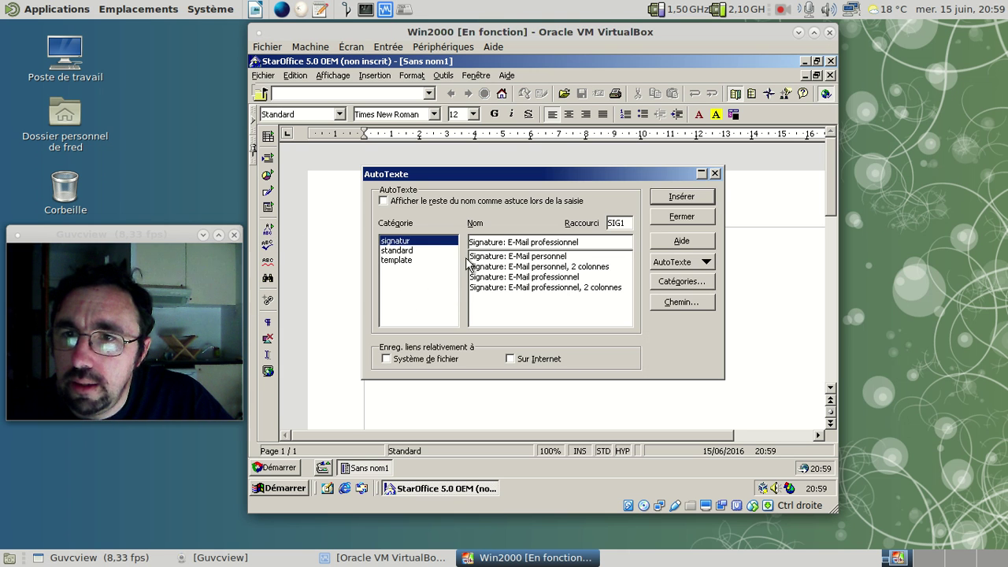
{"action": "left_click", "coordinate": [391, 250]}
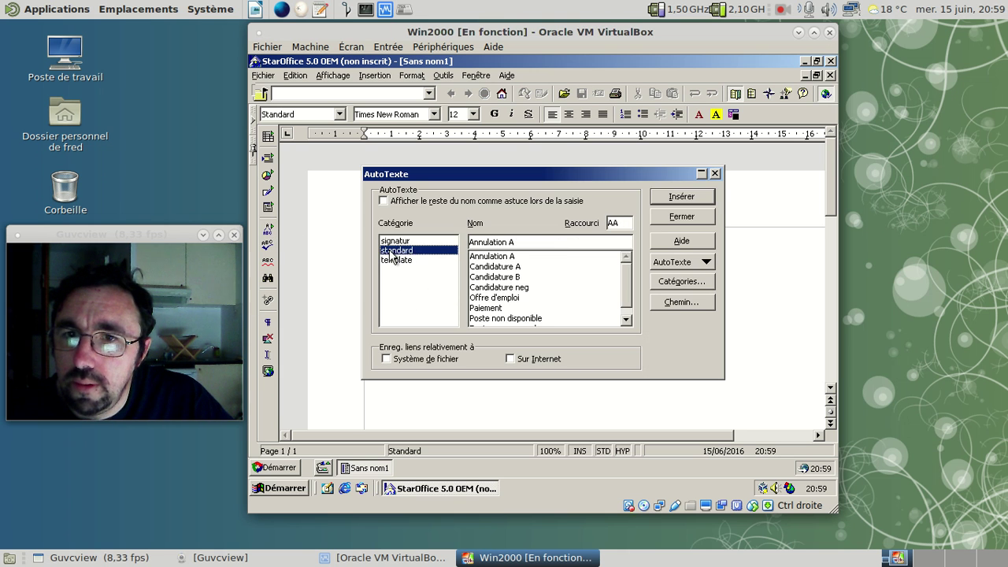
{"action": "left_click", "coordinate": [526, 268]}
{"action": "left_click", "coordinate": [681, 196]}
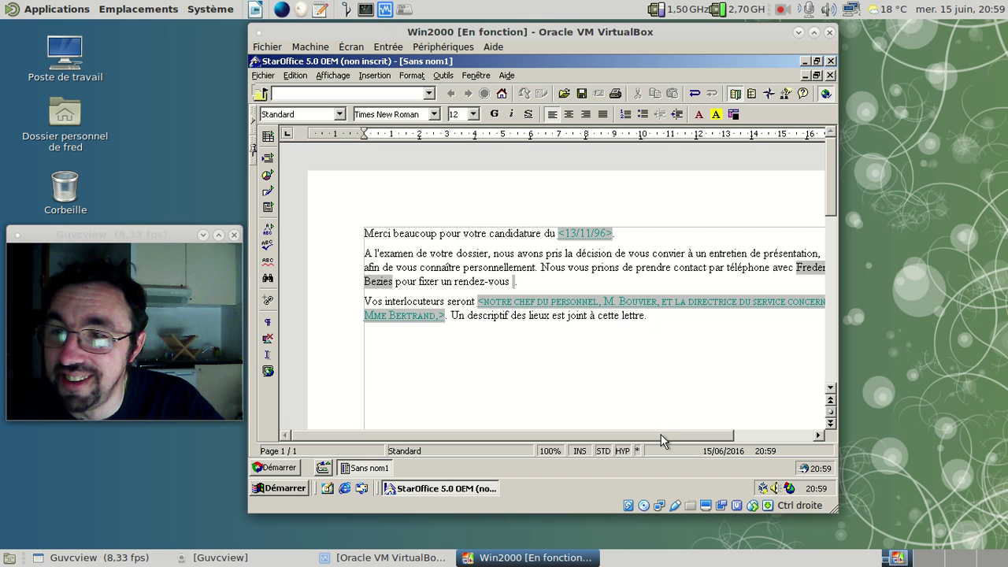
{"action": "left_click_drag", "start_coordinate": [665, 434], "coordinate": [552, 398]}
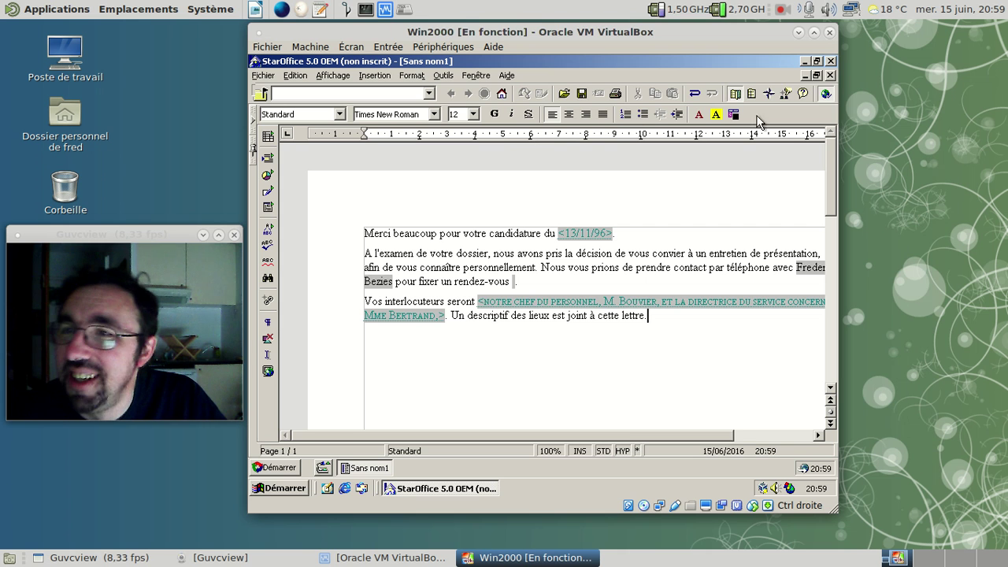
Step: Close the text document without saving its changes, and briefly open and close the help agent on the StarOffice desktop
{"action": "left_click", "coordinate": [830, 76]}
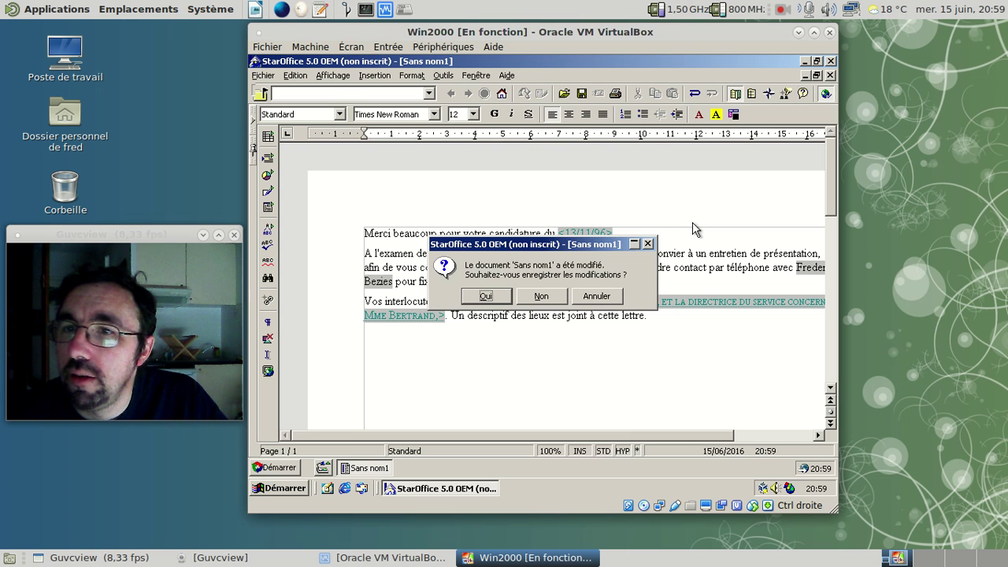
{"action": "left_click", "coordinate": [549, 299]}
{"action": "left_click", "coordinate": [801, 94]}
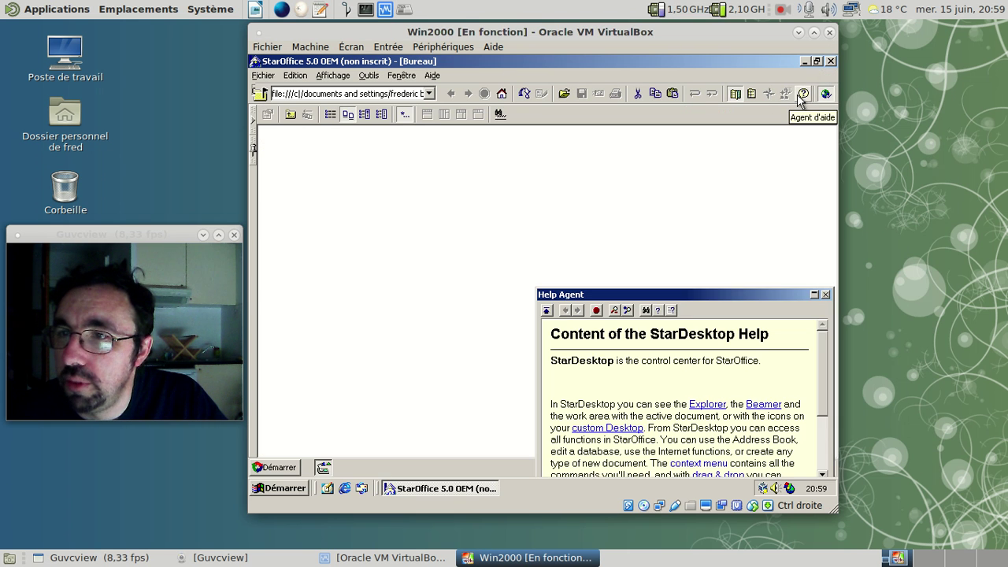
{"action": "left_click", "coordinate": [802, 94]}
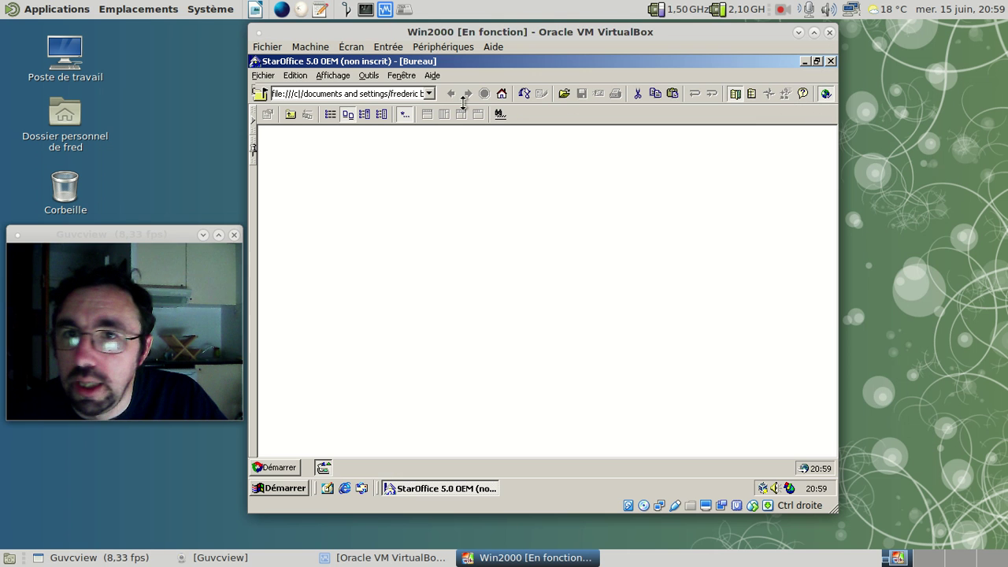
Step: Create a new HTML document and view its Instructions de champ dialog without inserting any field
{"action": "left_click", "coordinate": [274, 470]}
{"action": "mouse_move", "coordinate": [331, 356]}
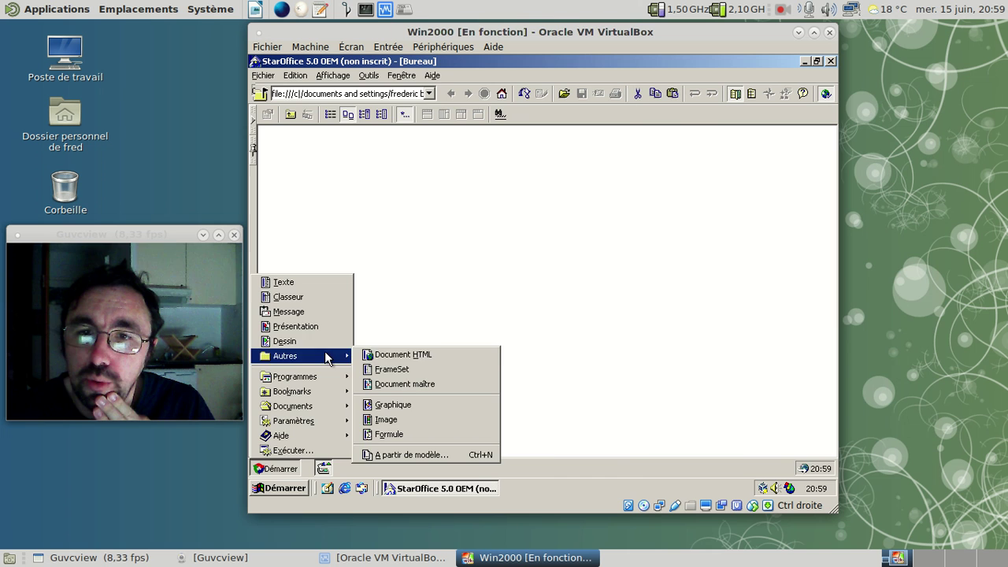
{"action": "left_click", "coordinate": [422, 356]}
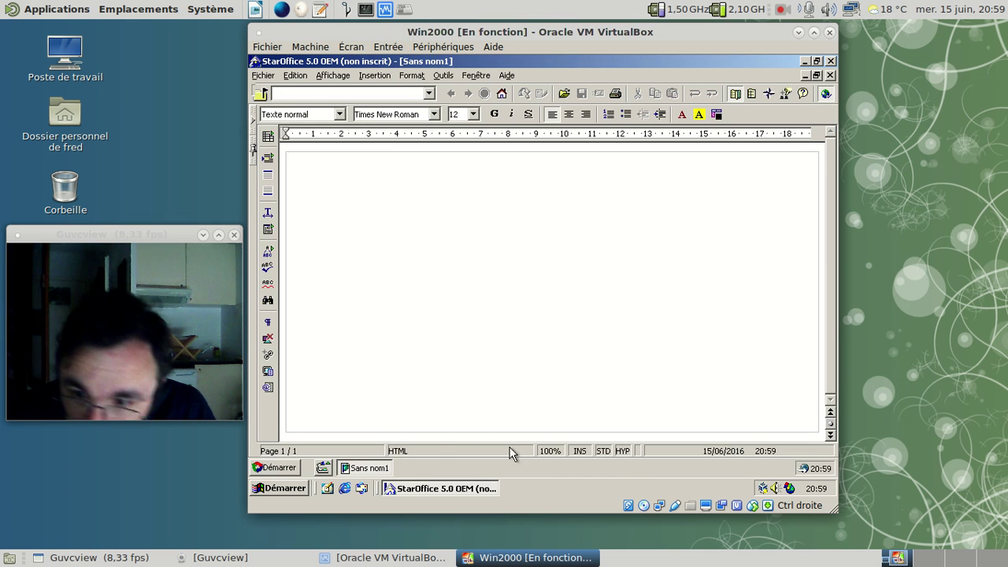
{"action": "left_click", "coordinate": [267, 158]}
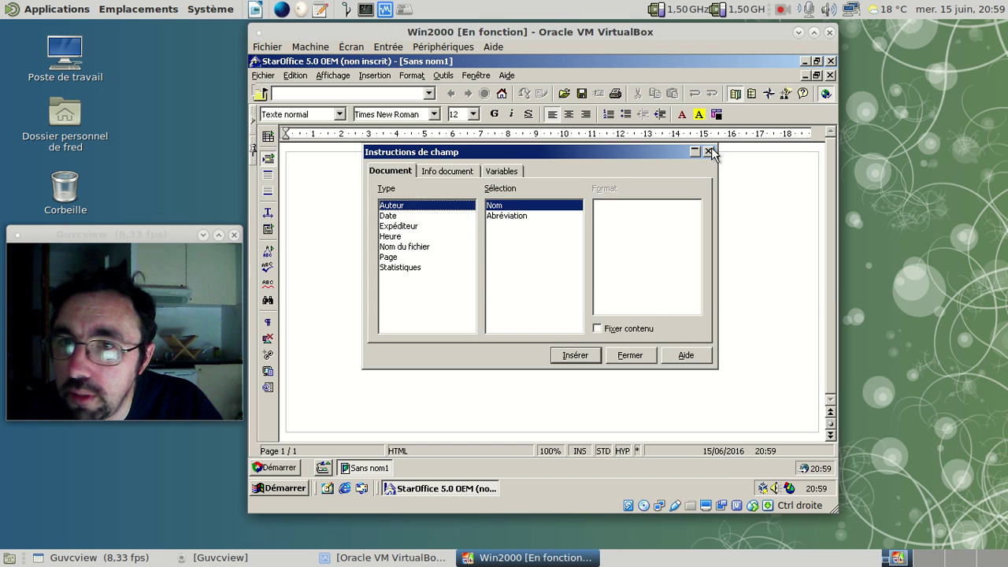
{"action": "left_click", "coordinate": [708, 151]}
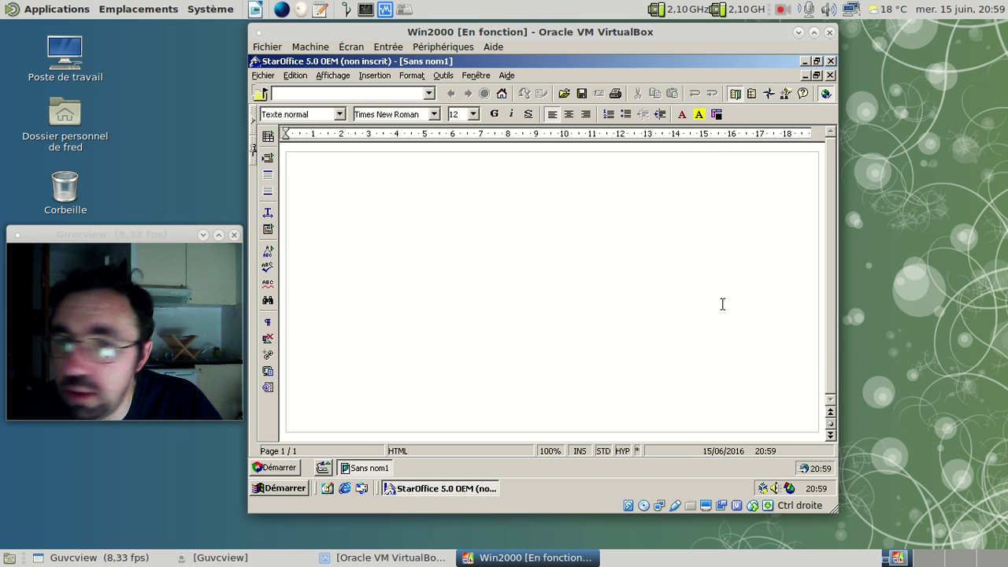
{"action": "left_click", "coordinate": [829, 294]}
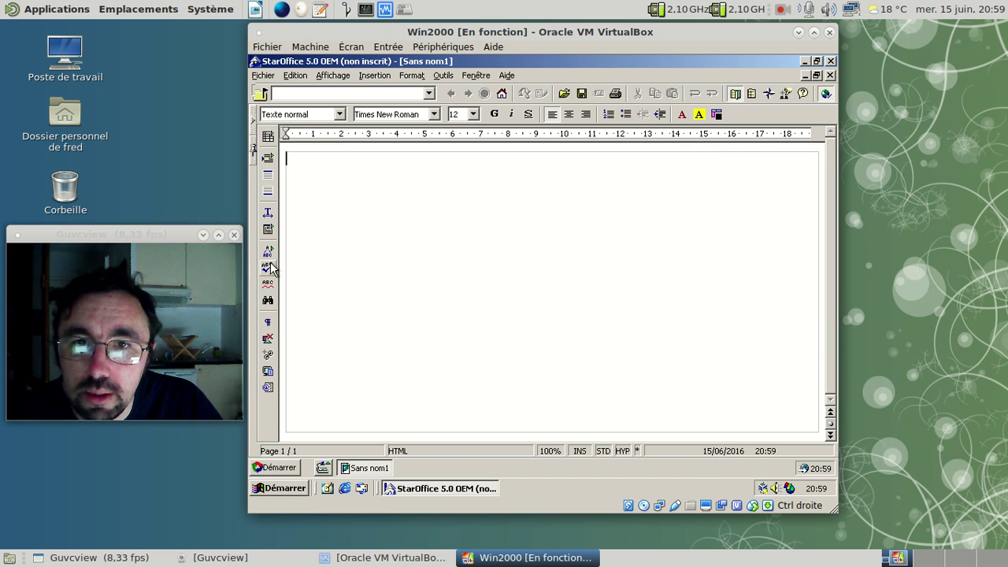
Step: Examine the HTML page style's page, background, header and footer settings, and close the dialog without changes
{"action": "left_click", "coordinate": [268, 217]}
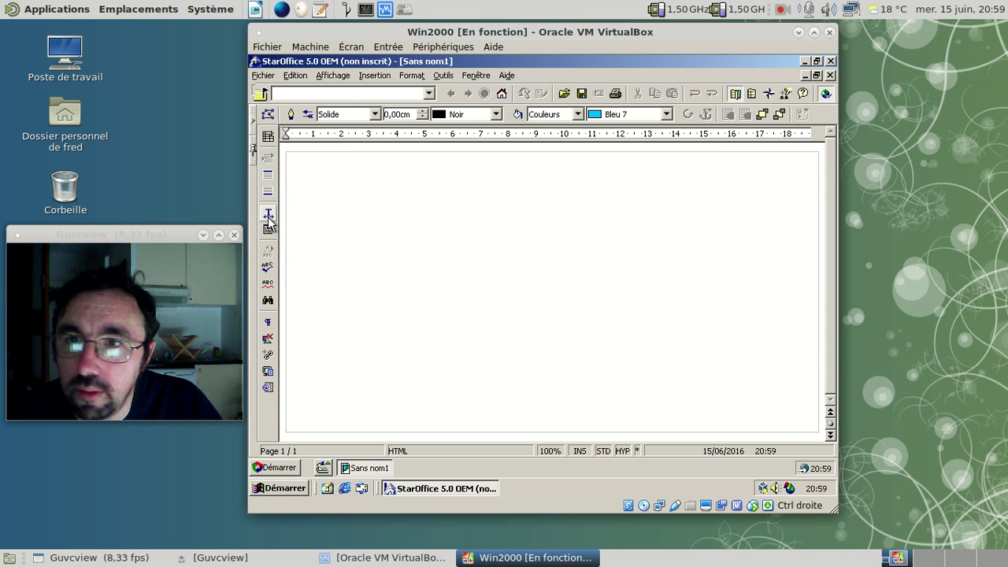
{"action": "double_click", "coordinate": [407, 452]}
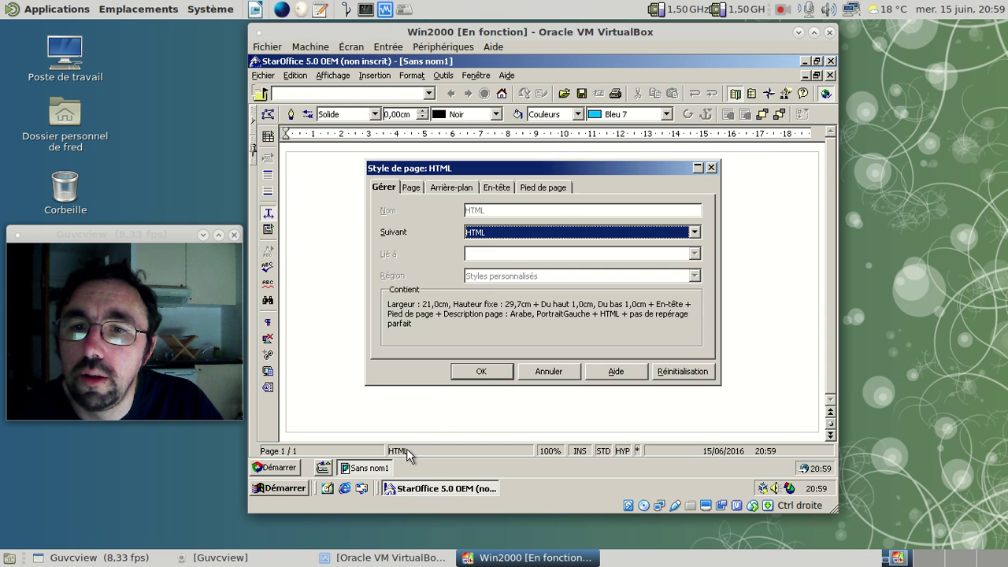
{"action": "left_click", "coordinate": [411, 188]}
{"action": "left_click", "coordinate": [451, 187]}
{"action": "left_click", "coordinate": [496, 187]}
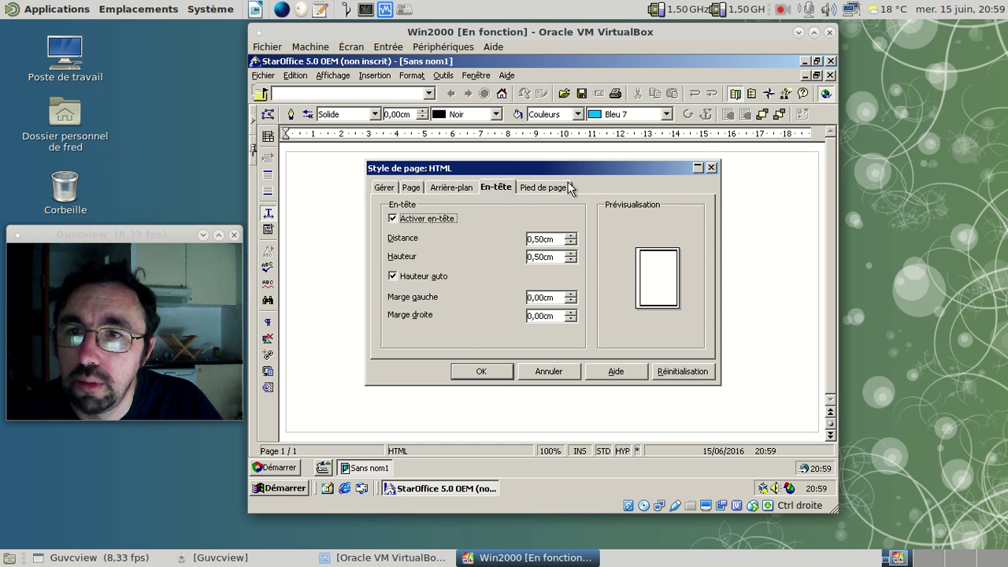
{"action": "left_click", "coordinate": [543, 187]}
{"action": "left_click", "coordinate": [711, 168]}
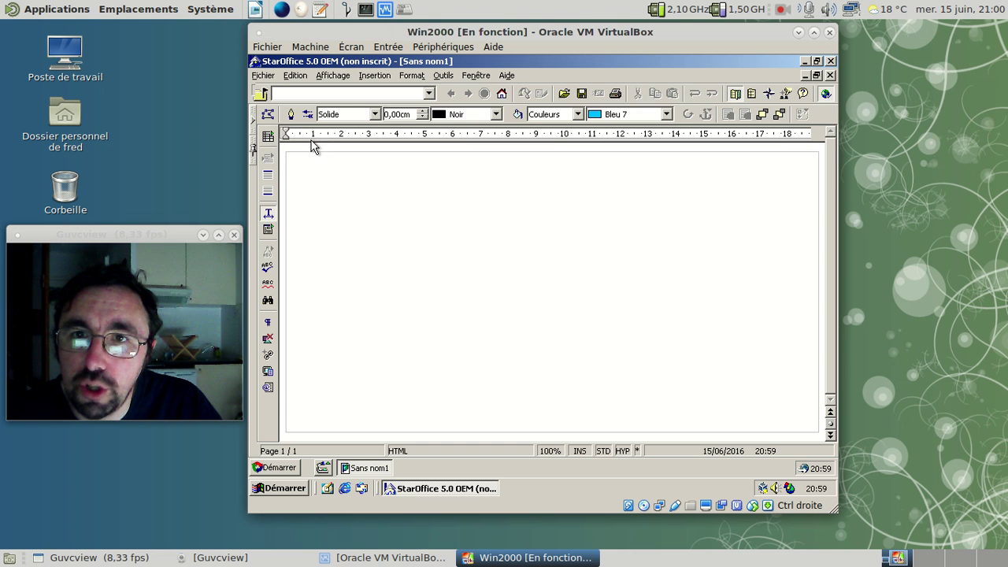
Step: Write "Une page HTML sous StarOffice 5.0." as the text of the HTML page
{"action": "left_click", "coordinate": [319, 173]}
{"action": "type", "text": "U"}
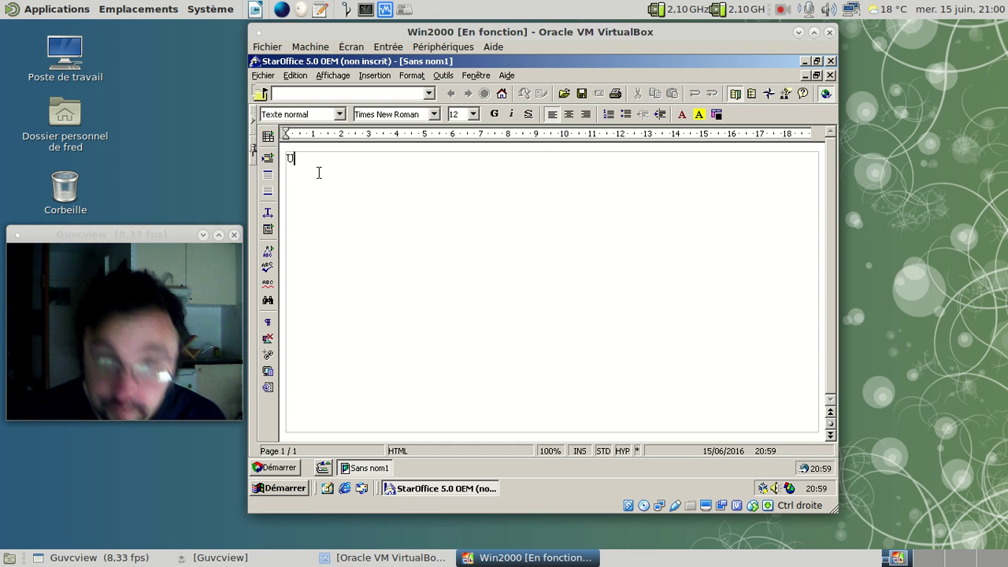
{"action": "type", "text": "ne page HTML"}
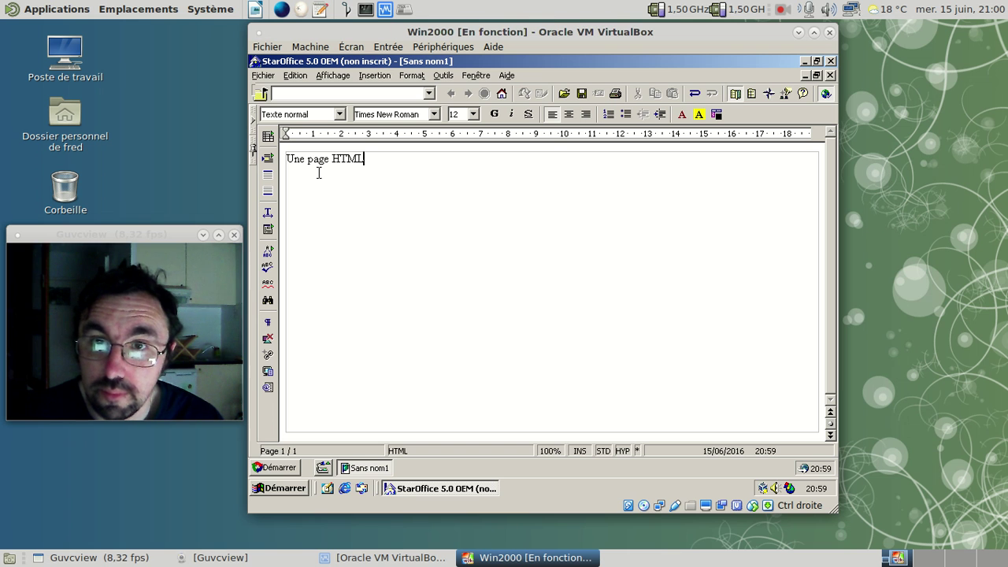
{"action": "type", "text": " sous Sta"}
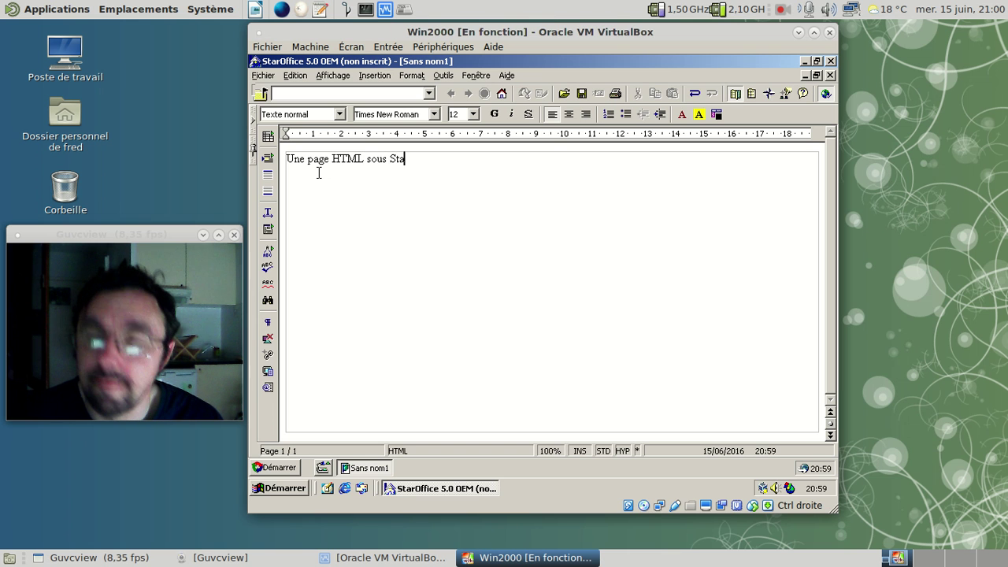
{"action": "type", "text": "rOffice 5.0."}
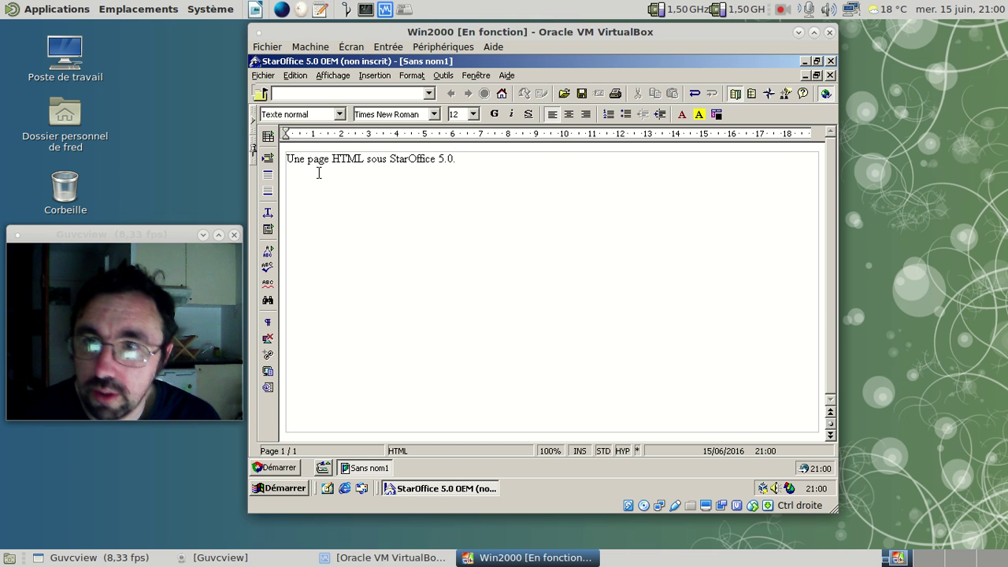
Step: Make "StarOffice 5.0." bold in the sentence and display the page's HTML source code
{"action": "left_click_drag", "start_coordinate": [389, 159], "coordinate": [493, 150]}
{"action": "left_click", "coordinate": [494, 114]}
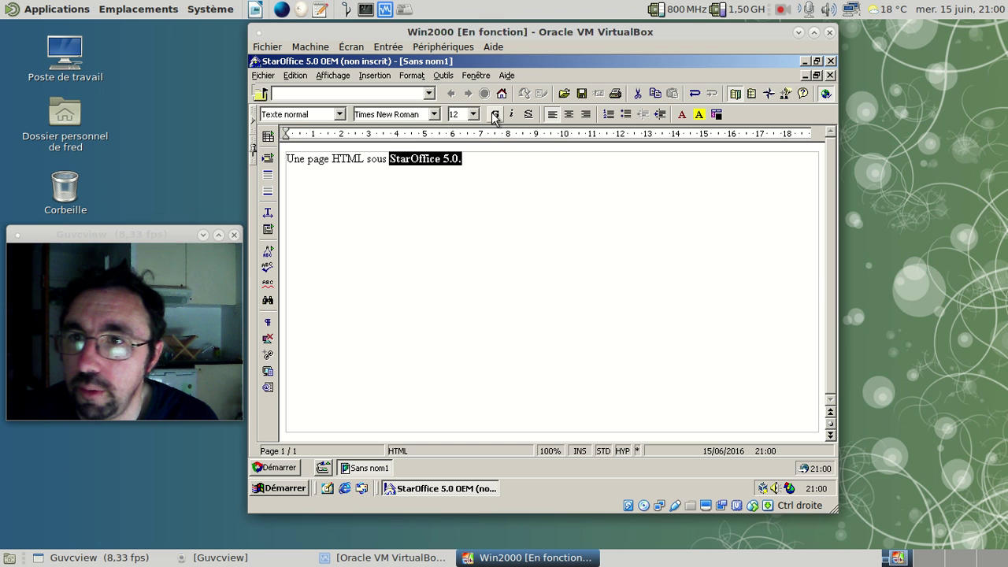
{"action": "left_click", "coordinate": [489, 260]}
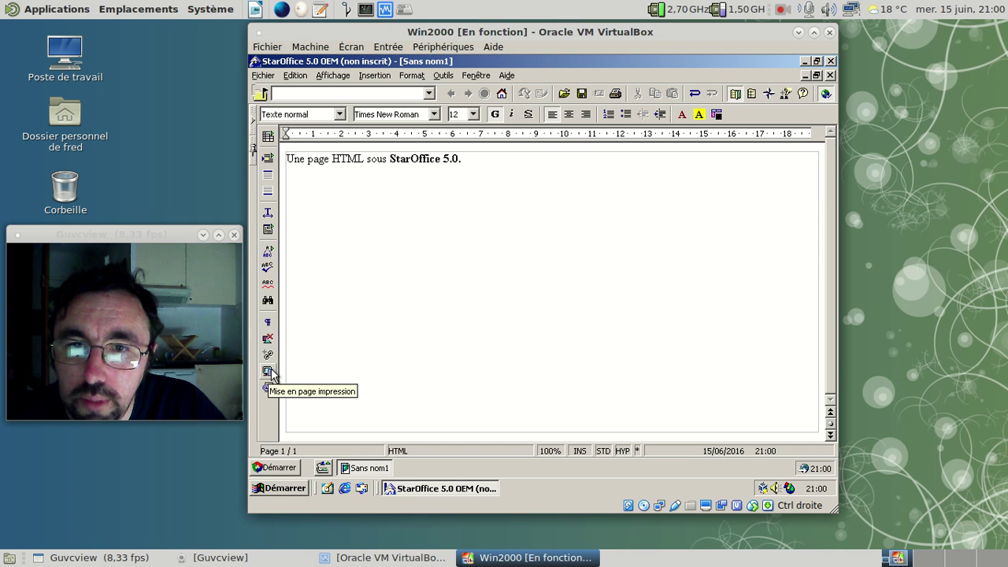
{"action": "left_click", "coordinate": [269, 388]}
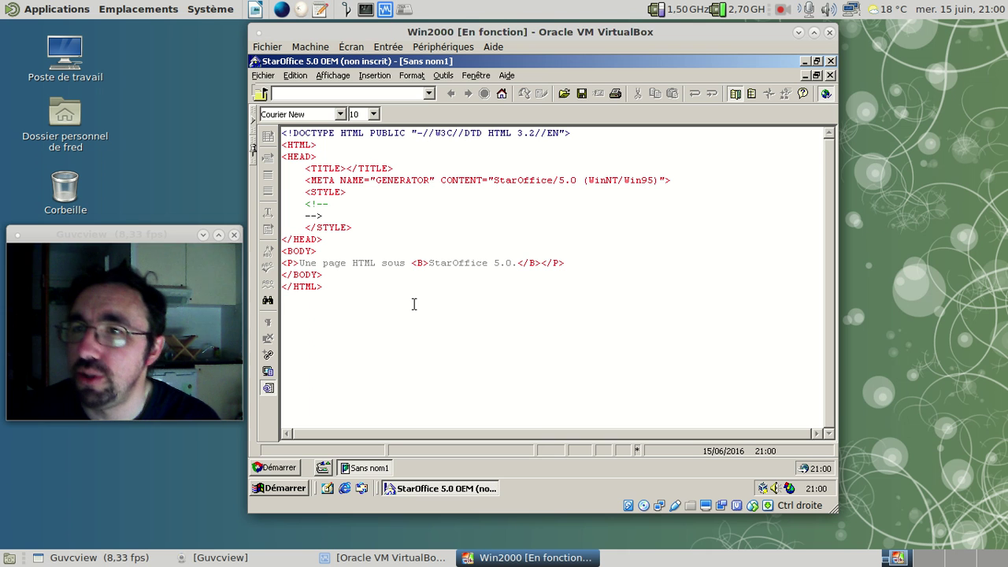
Step: Close the HTML document without saving its changes and quit StarOffice
{"action": "left_click", "coordinate": [831, 75]}
{"action": "left_click", "coordinate": [555, 296]}
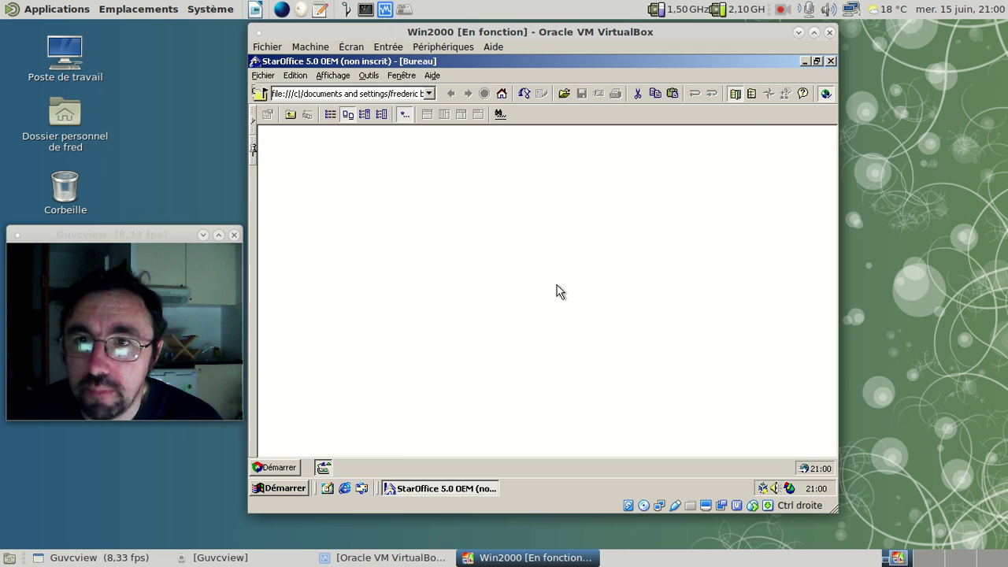
{"action": "left_click", "coordinate": [830, 61]}
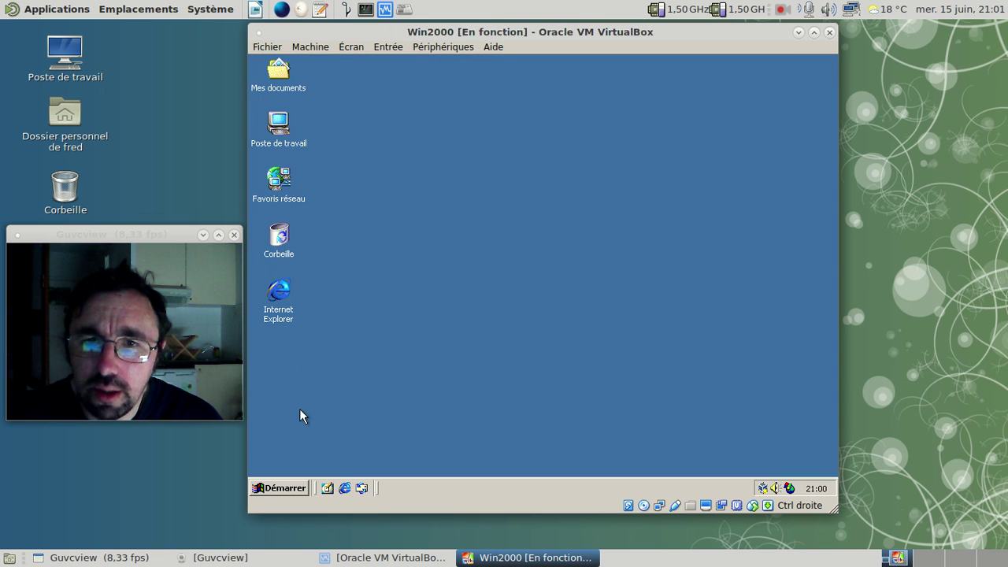
Step: Switch to the Firefox Nightly browser on the host system and search the web for "staroffice easter egg"
{"action": "double_click", "coordinate": [280, 297]}
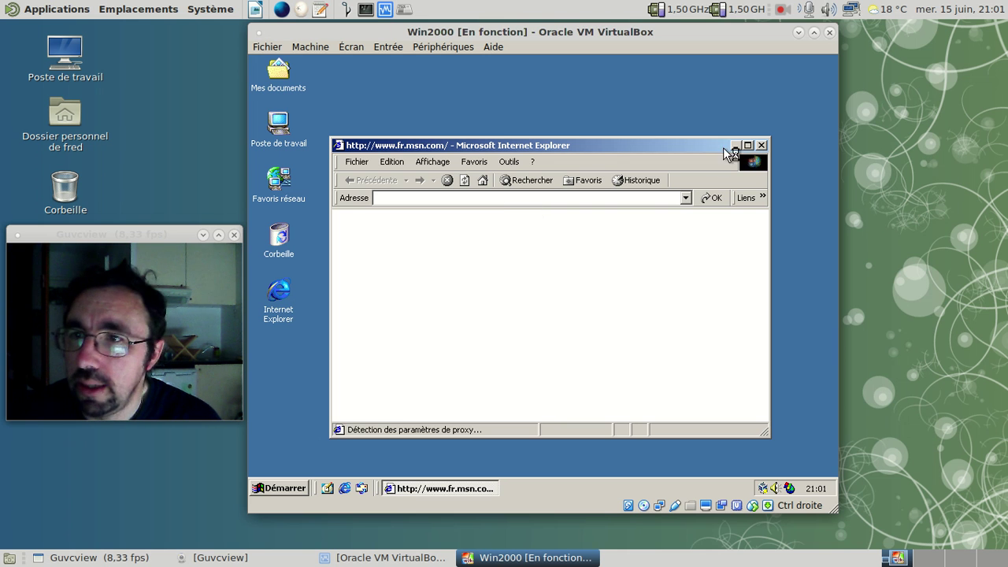
{"action": "left_click", "coordinate": [761, 146]}
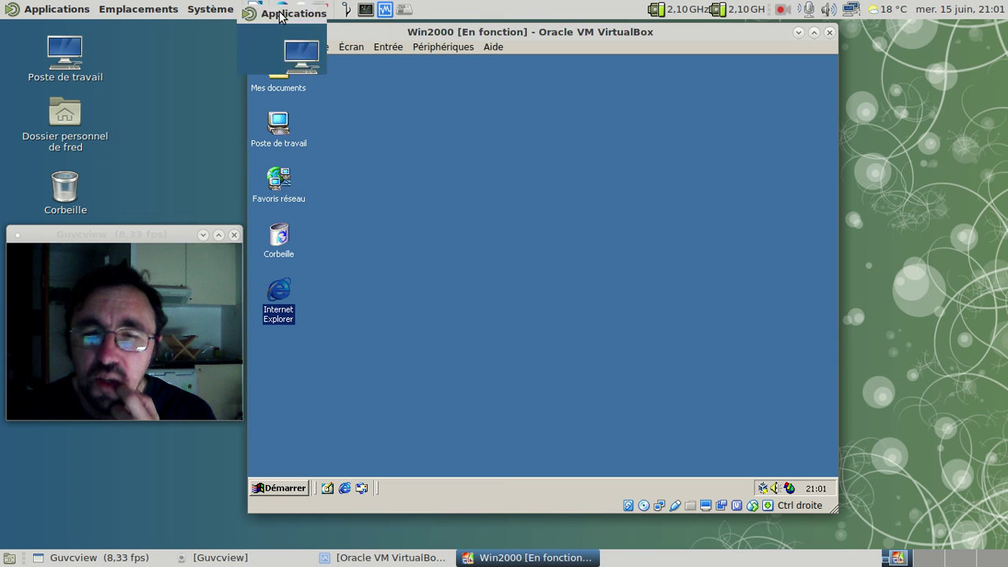
{"action": "left_click", "coordinate": [282, 11]}
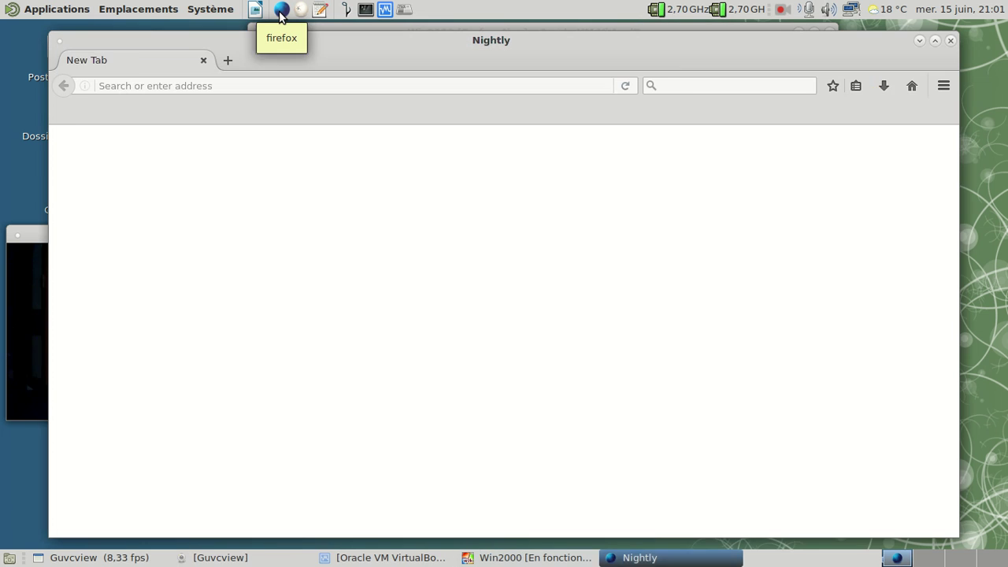
{"action": "left_click", "coordinate": [682, 84]}
{"action": "type", "text": "staroffice easter eggf"}
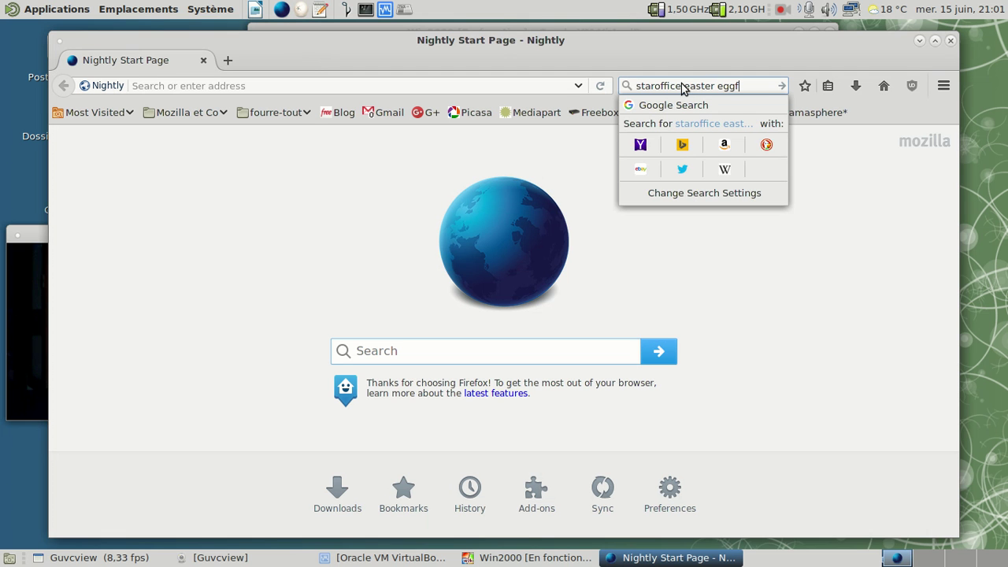
{"action": "key", "text": "Return"}
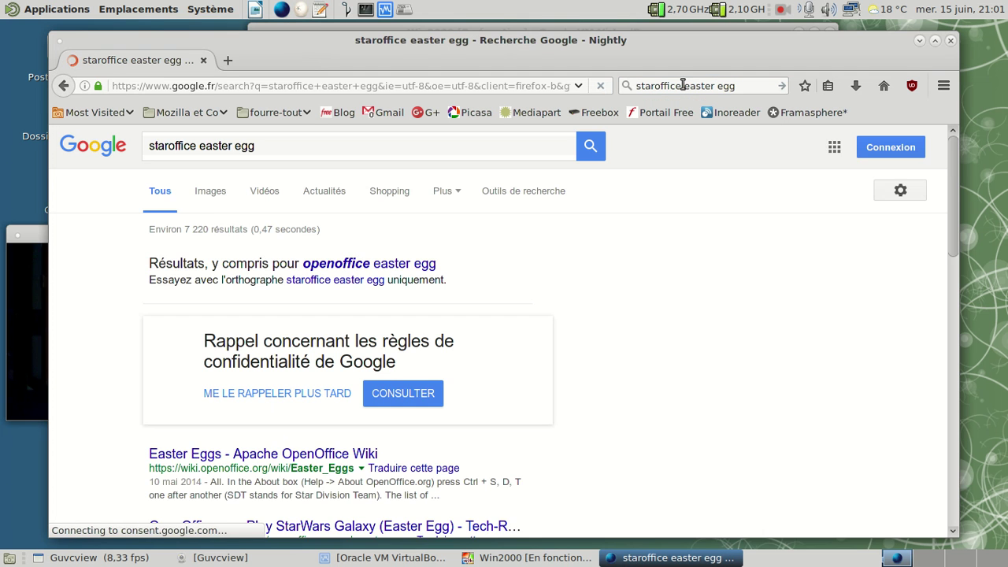
Step: Open the "Star Office Easter Egg - StarWars" result and read its instructions, picture and comments
{"action": "scroll", "coordinate": [565, 325], "scroll_direction": "down", "scroll_amount": 3}
{"action": "scroll", "coordinate": [434, 319], "scroll_direction": "down", "scroll_amount": 3}
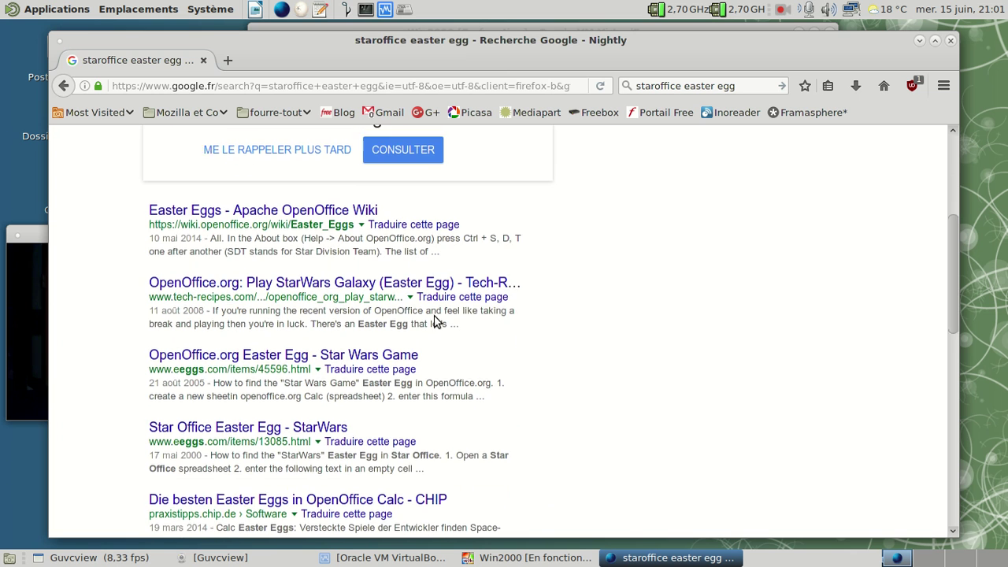
{"action": "scroll", "coordinate": [435, 315], "scroll_direction": "down", "scroll_amount": 1}
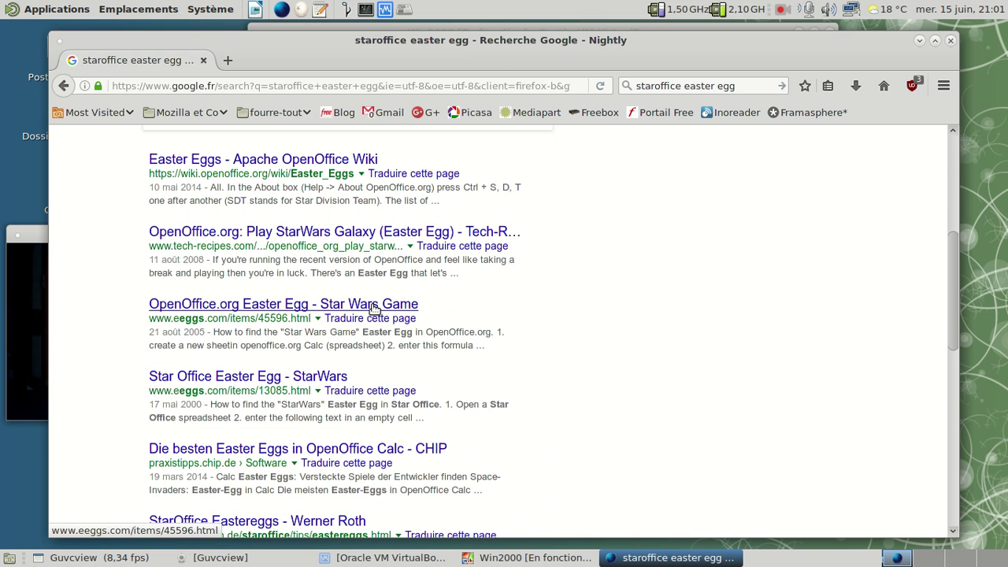
{"action": "left_click", "coordinate": [323, 377]}
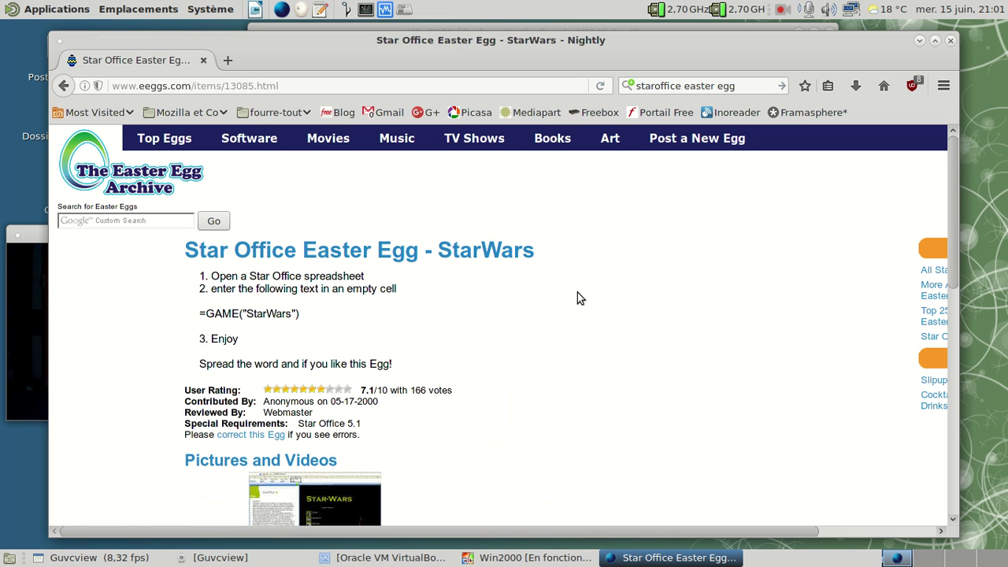
{"action": "scroll", "coordinate": [578, 293], "scroll_direction": "down", "scroll_amount": 4}
{"action": "scroll", "coordinate": [577, 292], "scroll_direction": "down", "scroll_amount": 3}
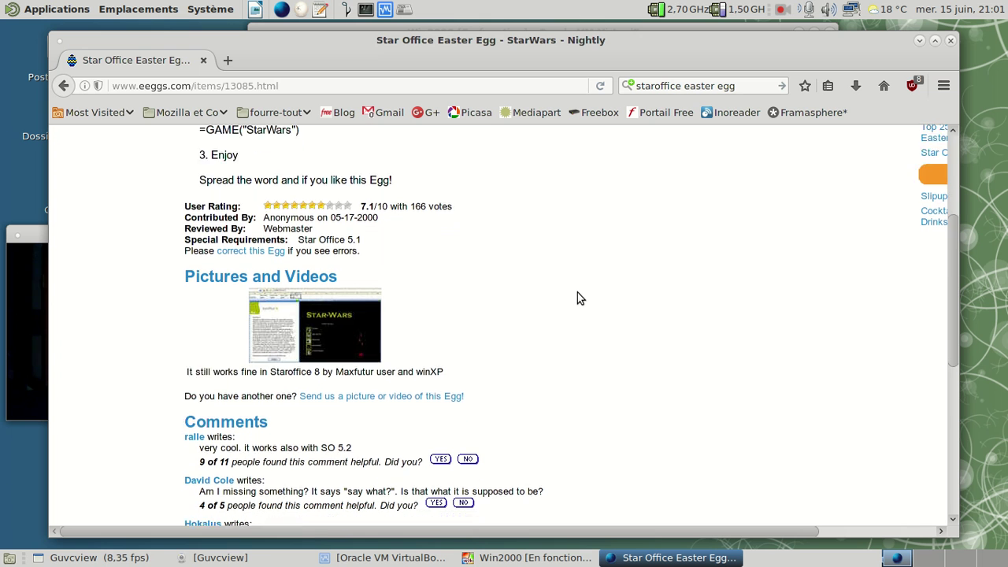
{"action": "scroll", "coordinate": [577, 298], "scroll_direction": "up", "scroll_amount": 3}
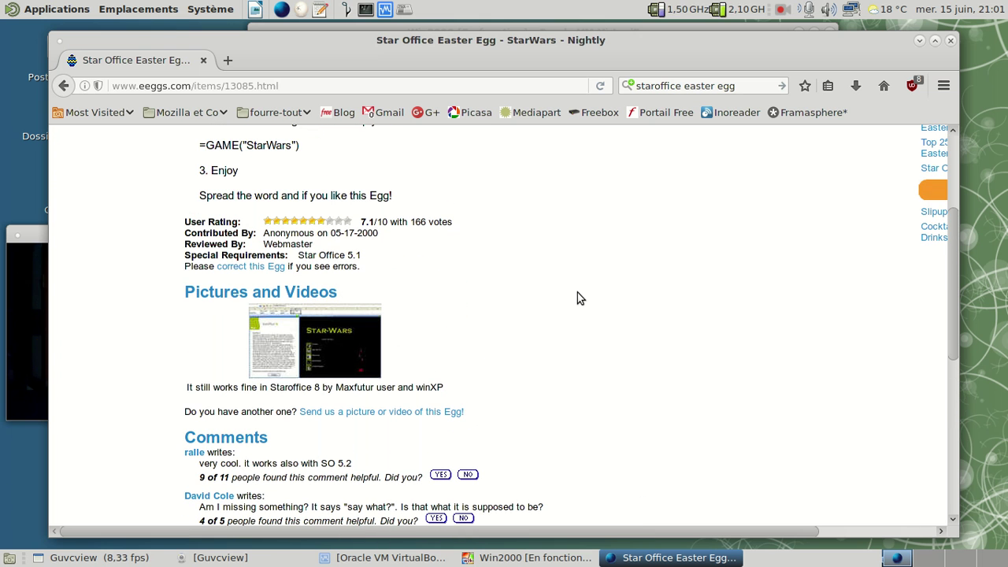
{"action": "scroll", "coordinate": [577, 298], "scroll_direction": "up", "scroll_amount": 4}
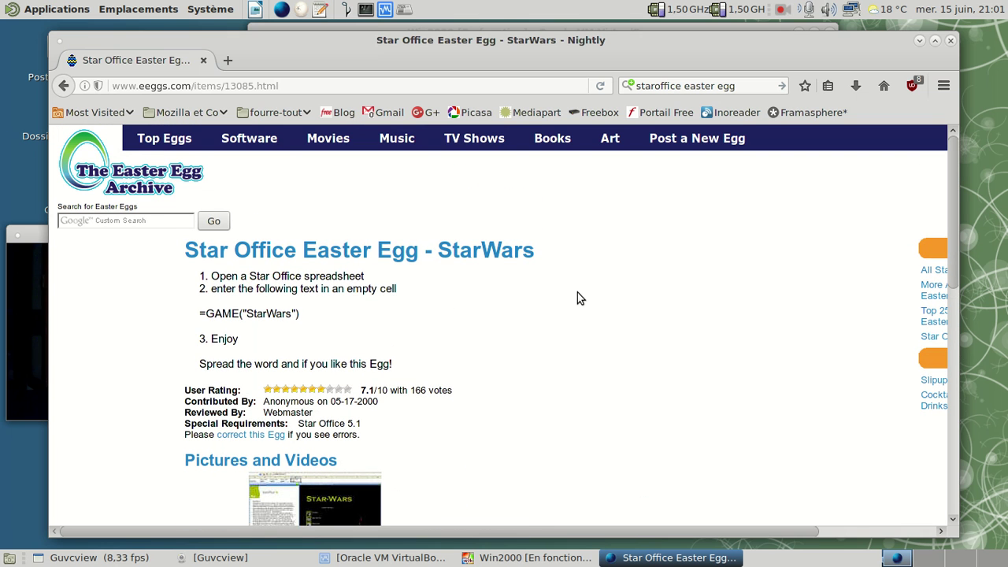
Step: Switch back to the Windows 2000 virtual machine and start StarOffice 5.0
{"action": "left_click", "coordinate": [919, 41]}
{"action": "left_click", "coordinate": [303, 489]}
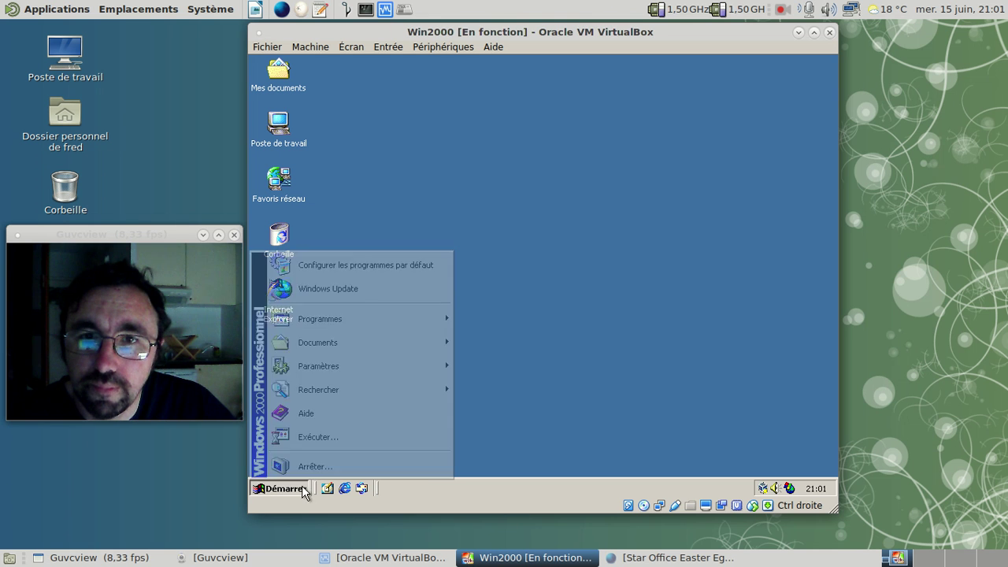
{"action": "mouse_move", "coordinate": [336, 319]}
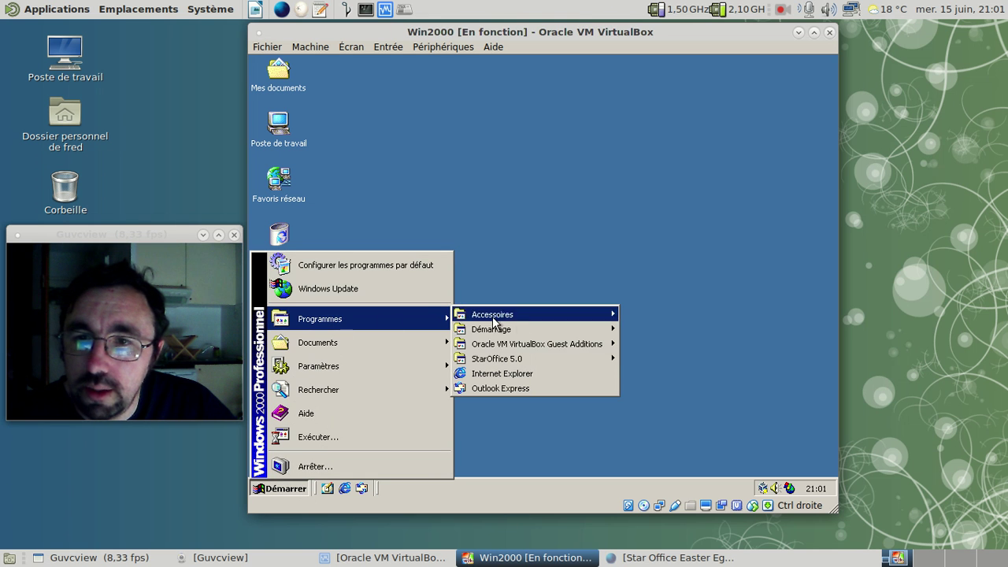
{"action": "mouse_move", "coordinate": [531, 360]}
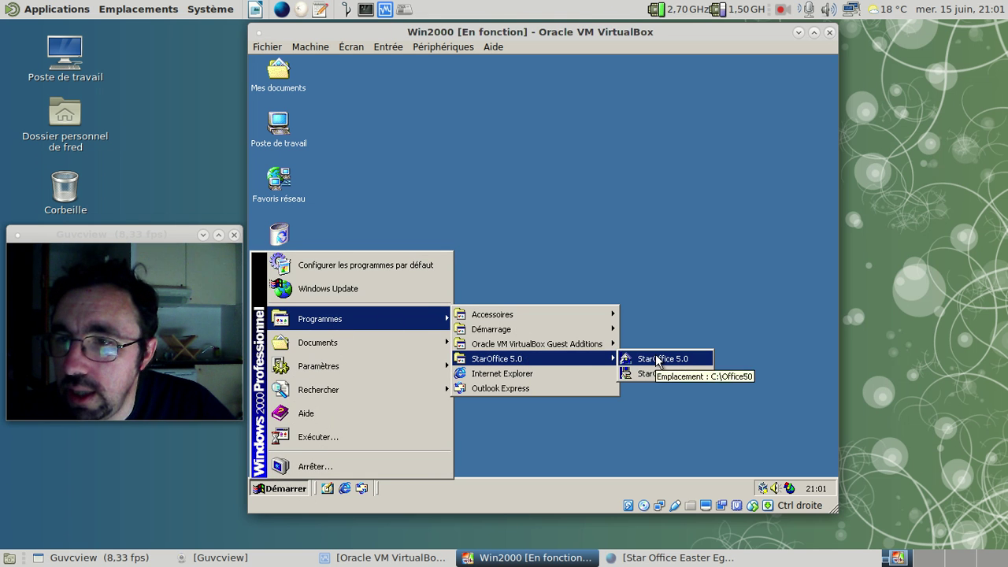
{"action": "left_click", "coordinate": [655, 360]}
{"action": "left_click", "coordinate": [565, 303]}
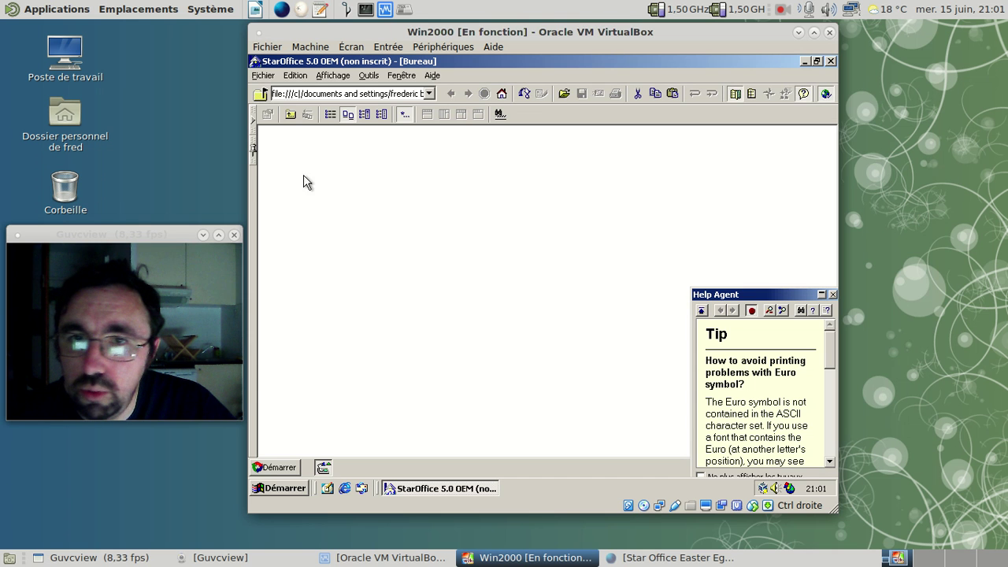
Step: Create a new spreadsheet and close the Help Agent
{"action": "left_click", "coordinate": [272, 467]}
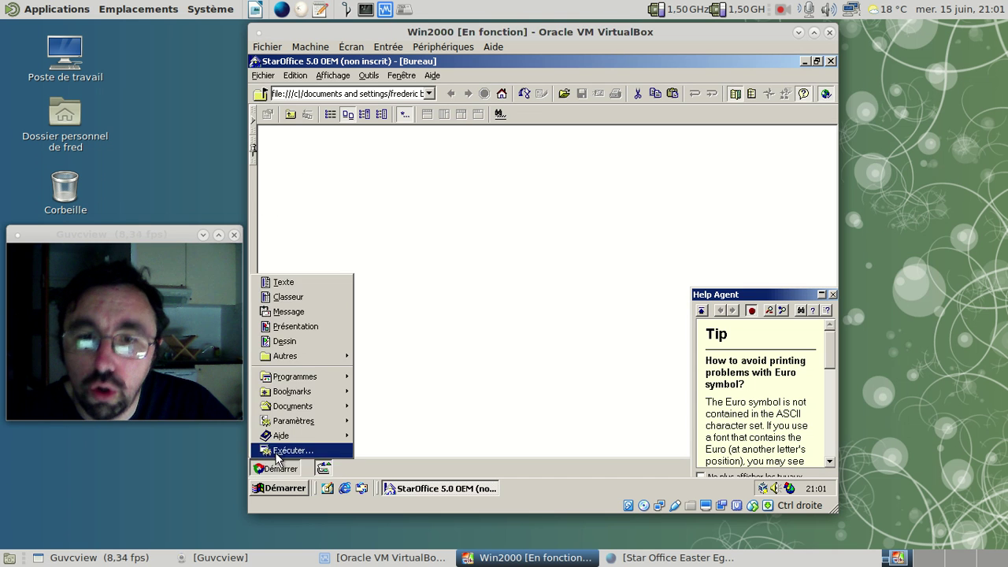
{"action": "left_click", "coordinate": [307, 297]}
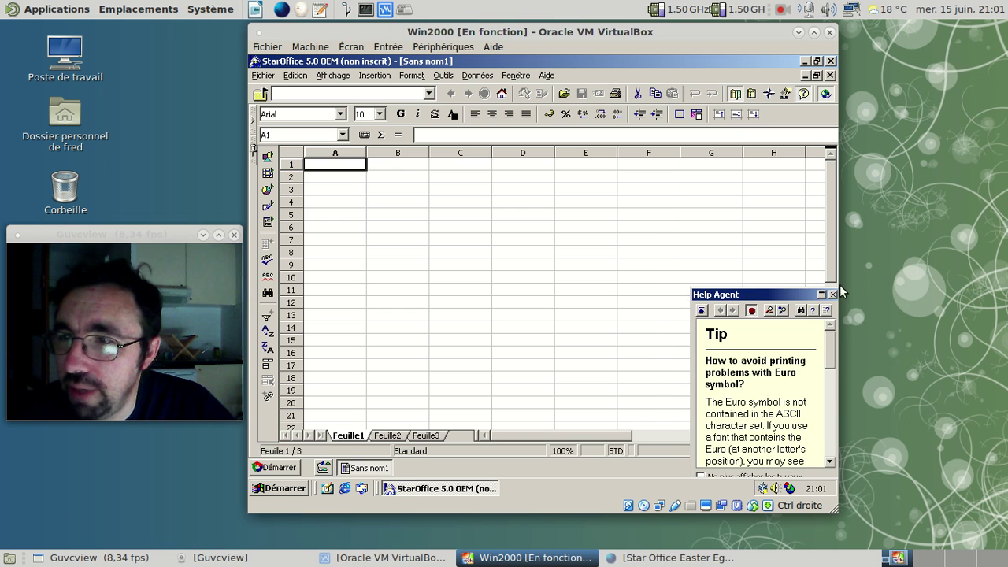
{"action": "left_click", "coordinate": [832, 294]}
Step: Enter the formula =GAME(" StarWars ") in cell A1 and reselect that cell
{"action": "type", "text": "="}
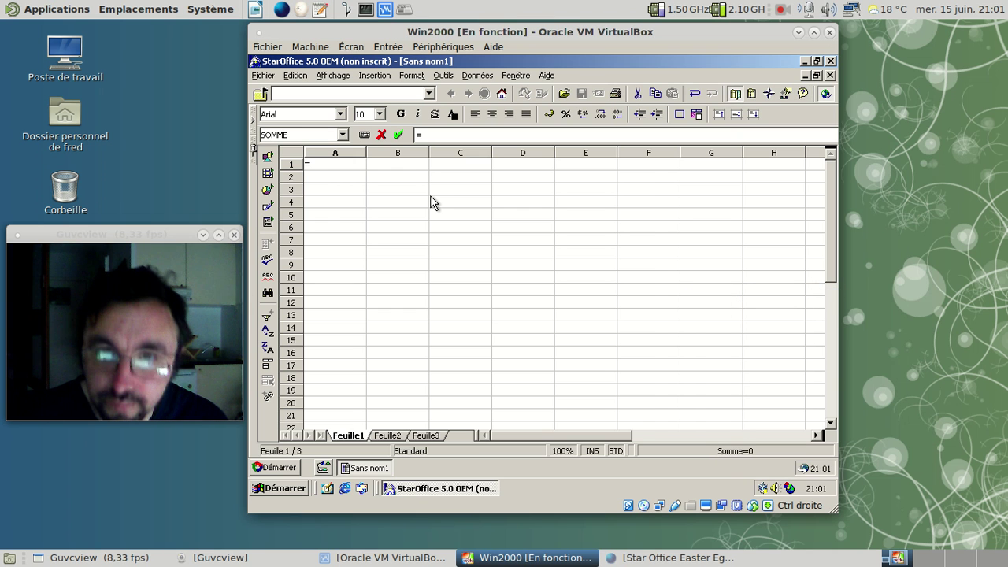
{"action": "type", "text": "game"}
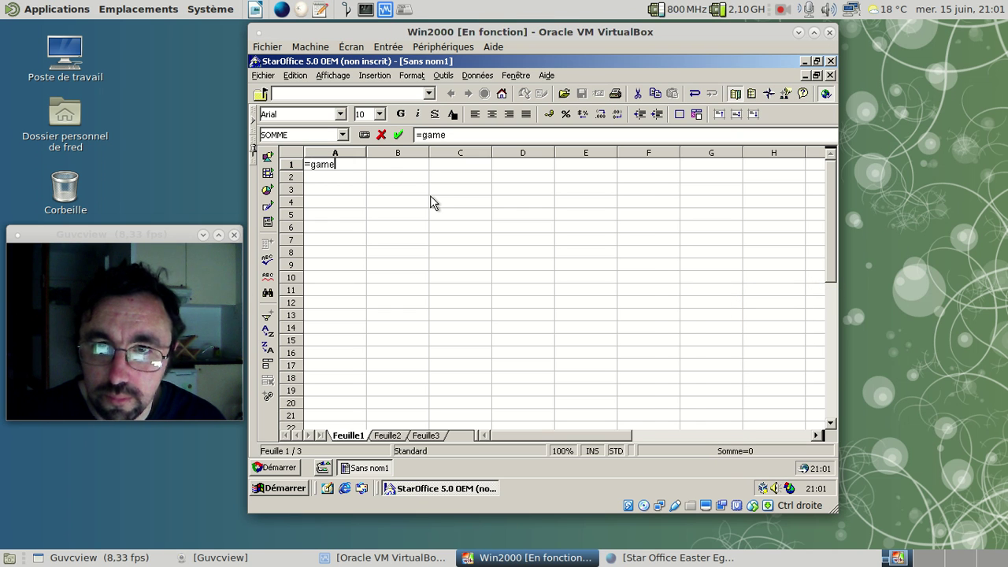
{"action": "type", "text": "(« St"}
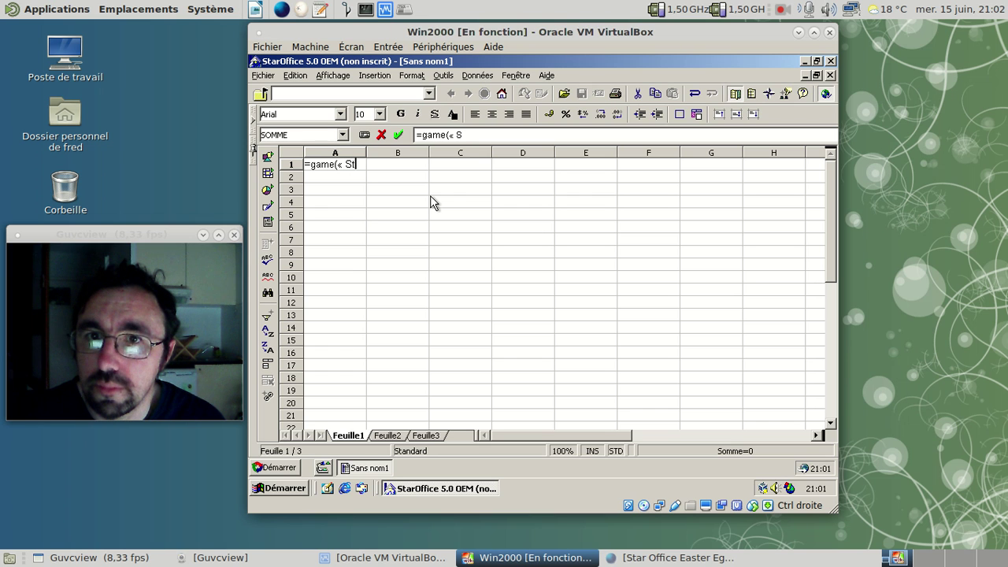
{"action": "type", "text": "arWa"}
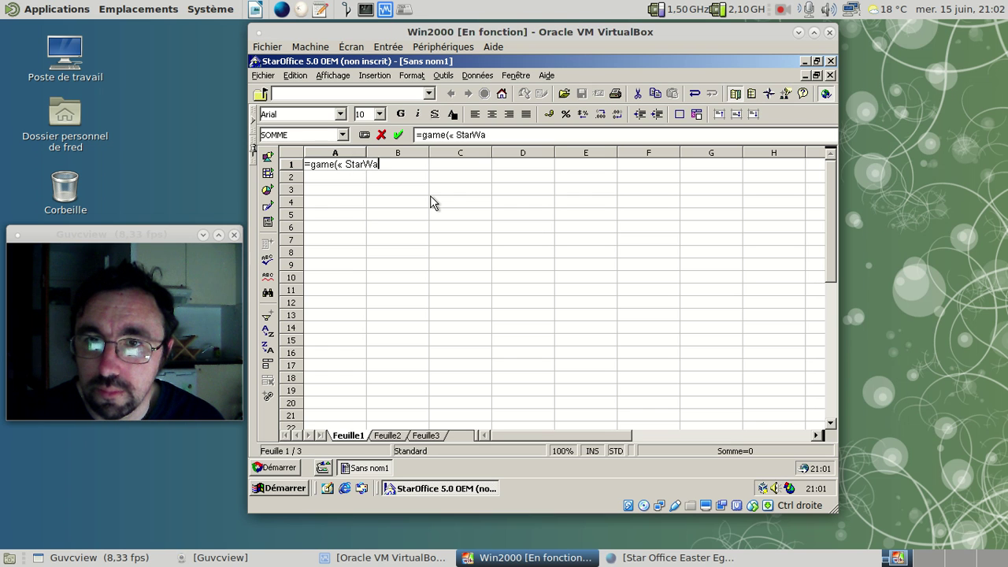
{"action": "type", "text": "rs'\")"}
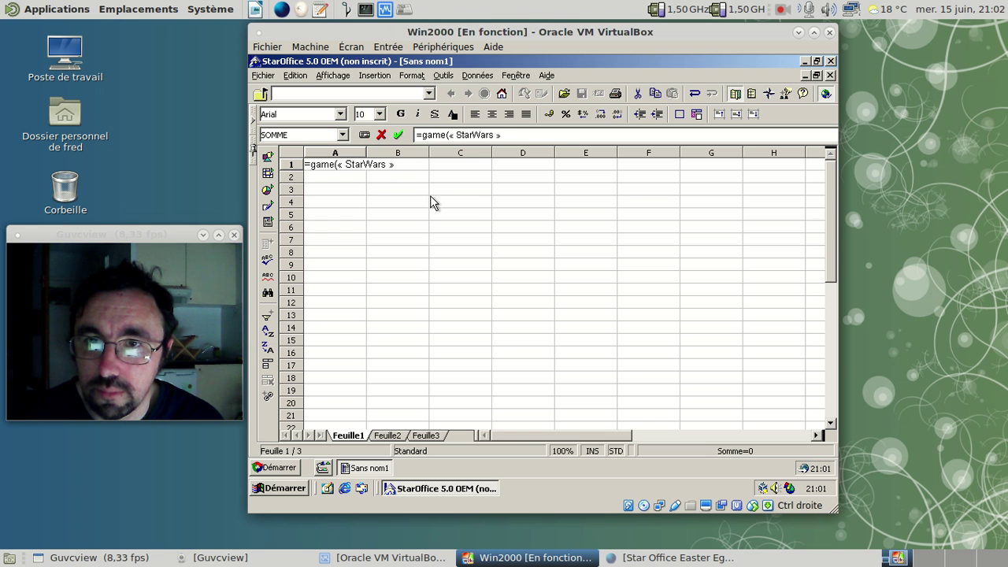
{"action": "key", "text": "Return"}
{"action": "key", "text": "Up"}
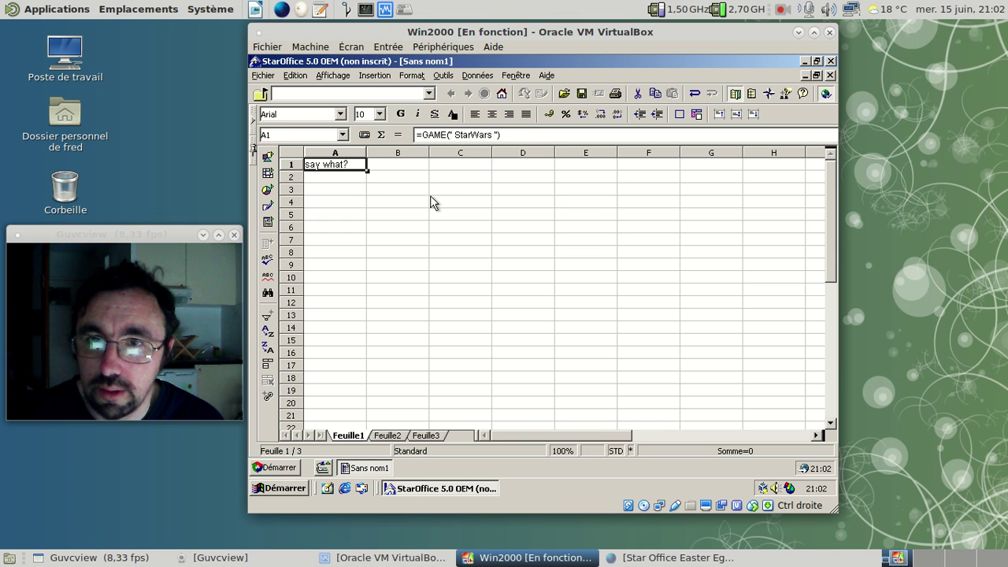
Step: Switch to the Firefox Nightly browser and search the Easter Egg Archive for "Star office"
{"action": "left_click", "coordinate": [650, 557]}
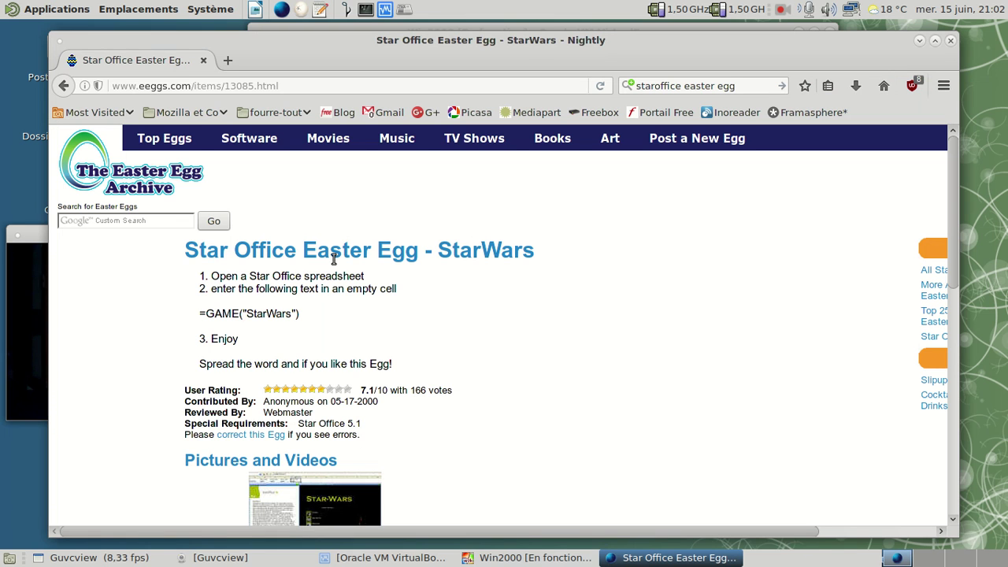
{"action": "left_click", "coordinate": [177, 221]}
{"action": "type", "text": "Star offi"}
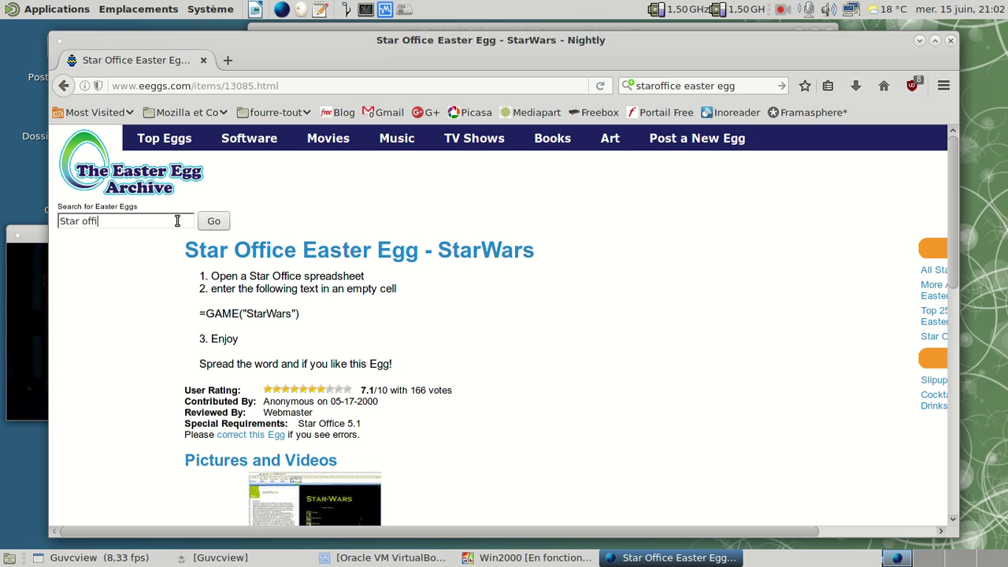
{"action": "type", "text": "ce"}
{"action": "key", "text": "Return"}
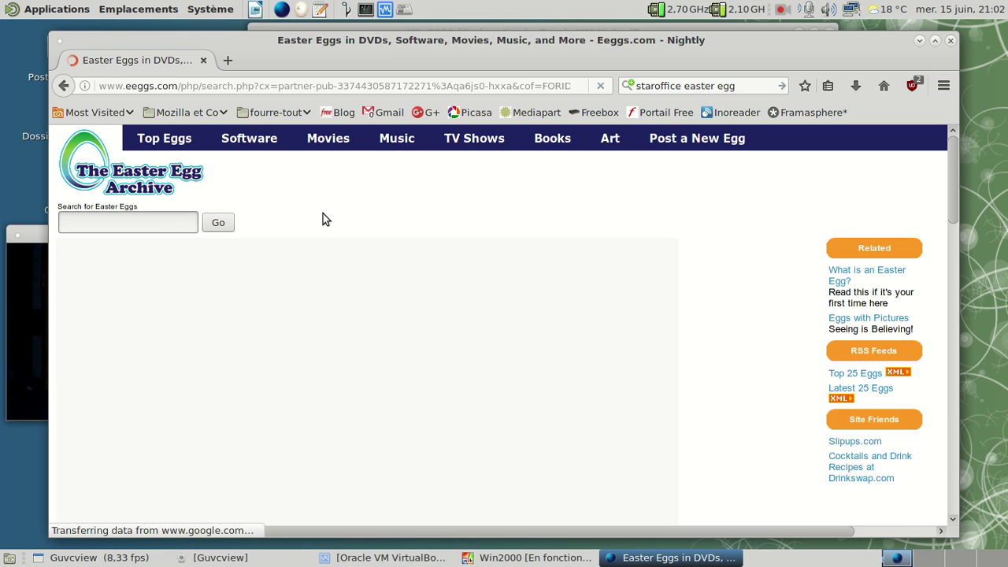
{"action": "scroll", "coordinate": [298, 230], "scroll_direction": "down", "scroll_amount": 1}
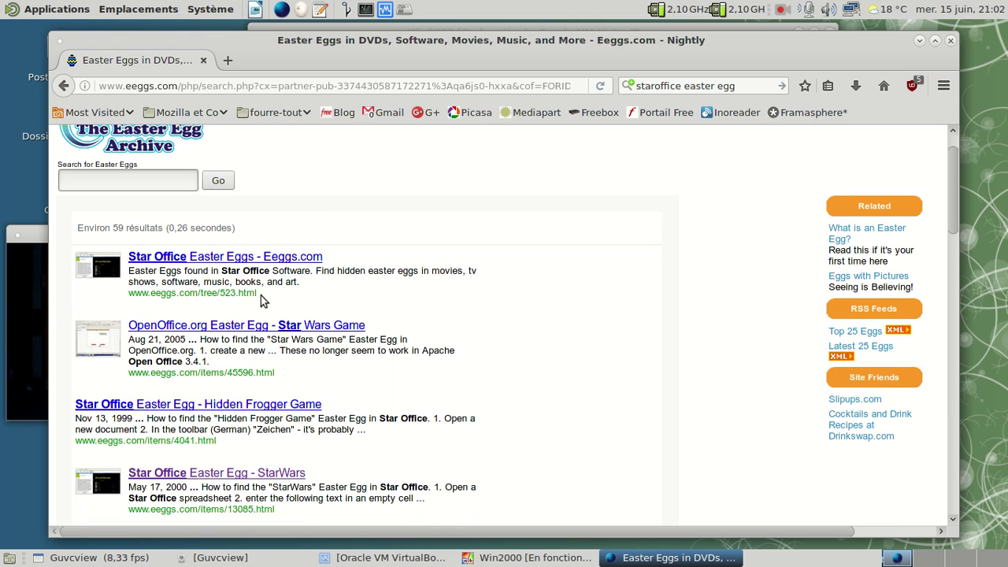
Step: Open the "Star Office Easter Egg - Hidden Frogger Game" result and read its instructions, requirements and comments
{"action": "left_click", "coordinate": [239, 407]}
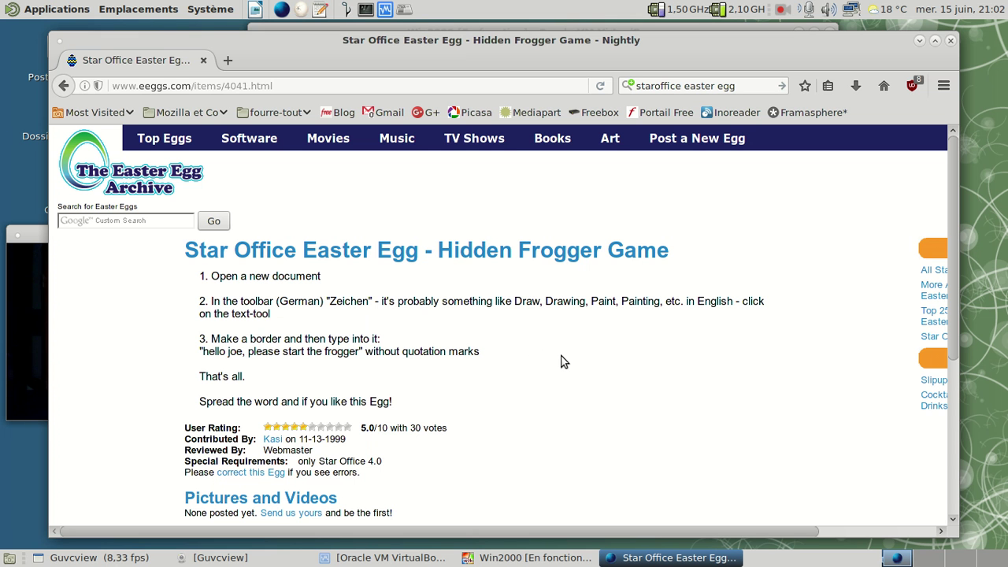
{"action": "scroll", "coordinate": [563, 362], "scroll_direction": "down", "scroll_amount": 5}
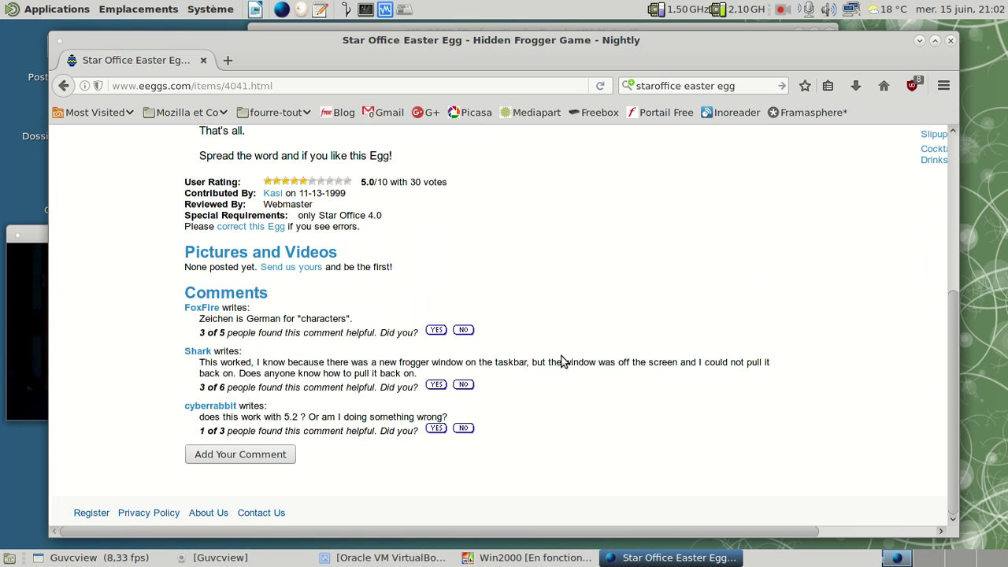
{"action": "scroll", "coordinate": [563, 362], "scroll_direction": "up", "scroll_amount": 5}
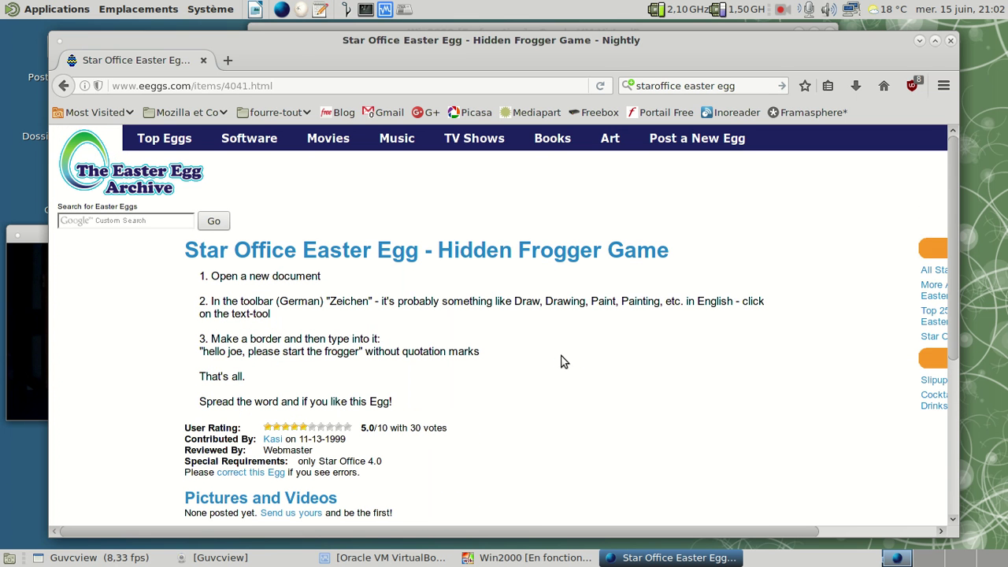
{"action": "key", "text": "alt+Tab"}
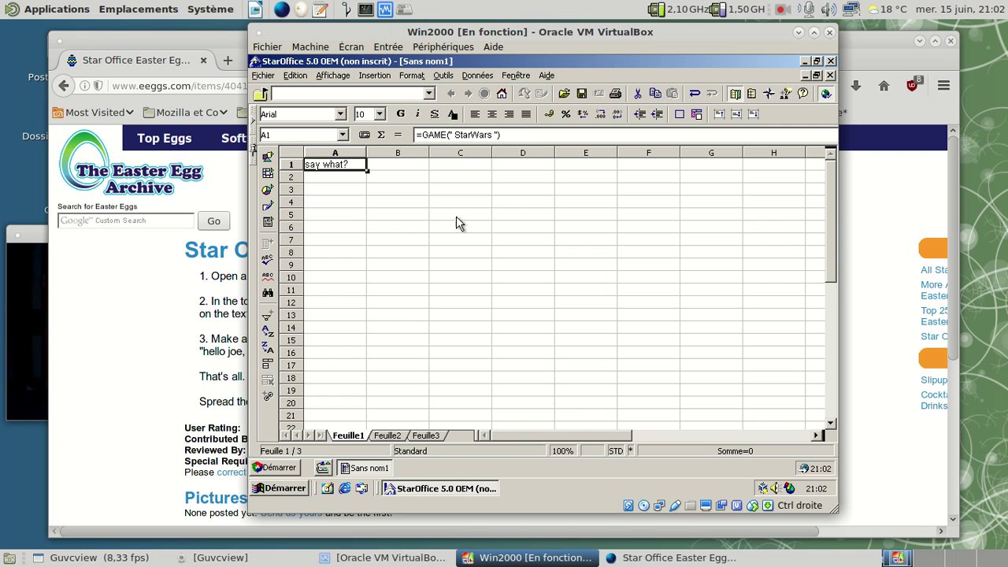
{"action": "left_click", "coordinate": [151, 304]}
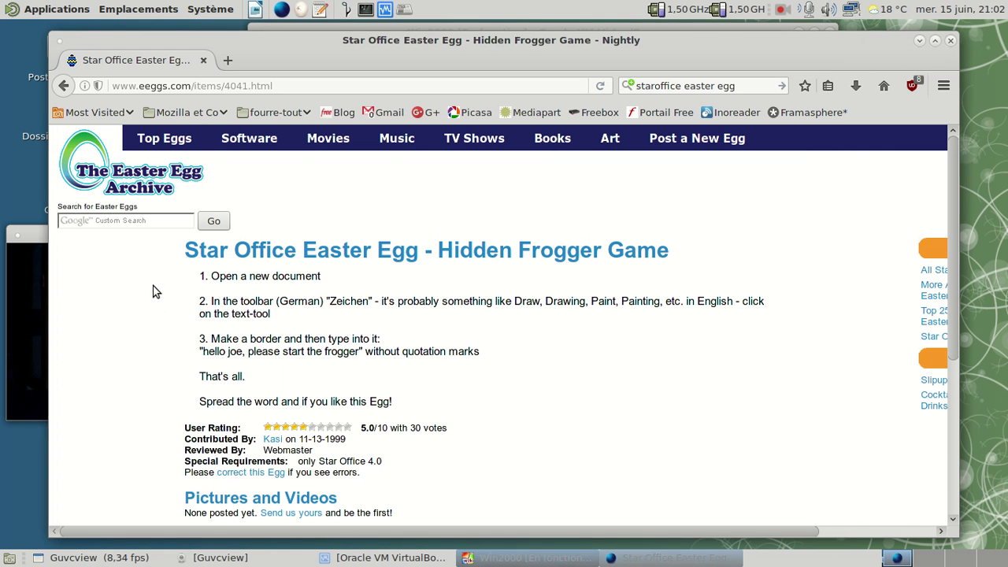
Step: Return to the archive's search results, open "Star Office Easter Eggs - Eeggs.com" in a new tab and look through the remaining results
{"action": "left_click", "coordinate": [63, 87]}
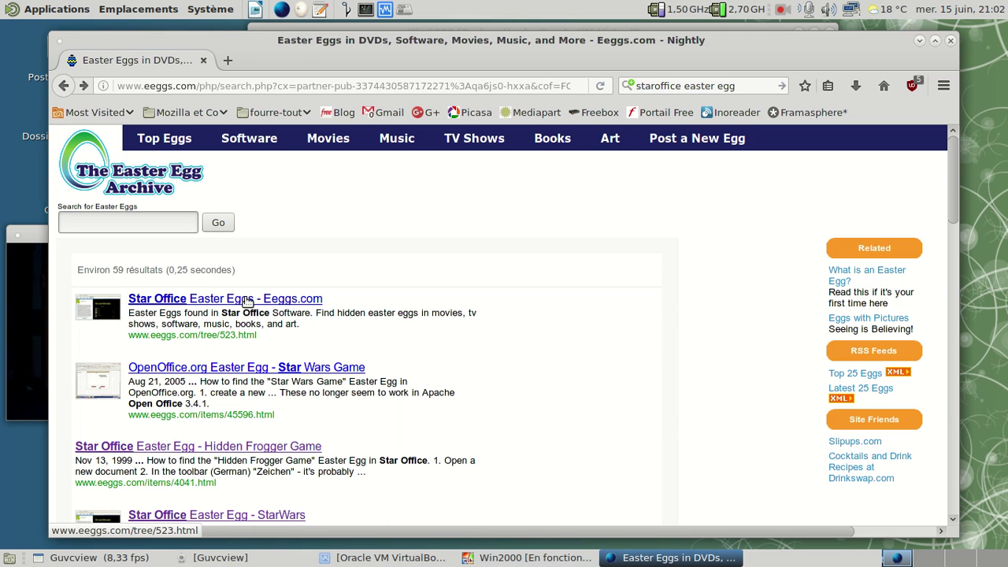
{"action": "middle_click", "coordinate": [246, 301]}
{"action": "scroll", "coordinate": [441, 300], "scroll_direction": "down", "scroll_amount": 3}
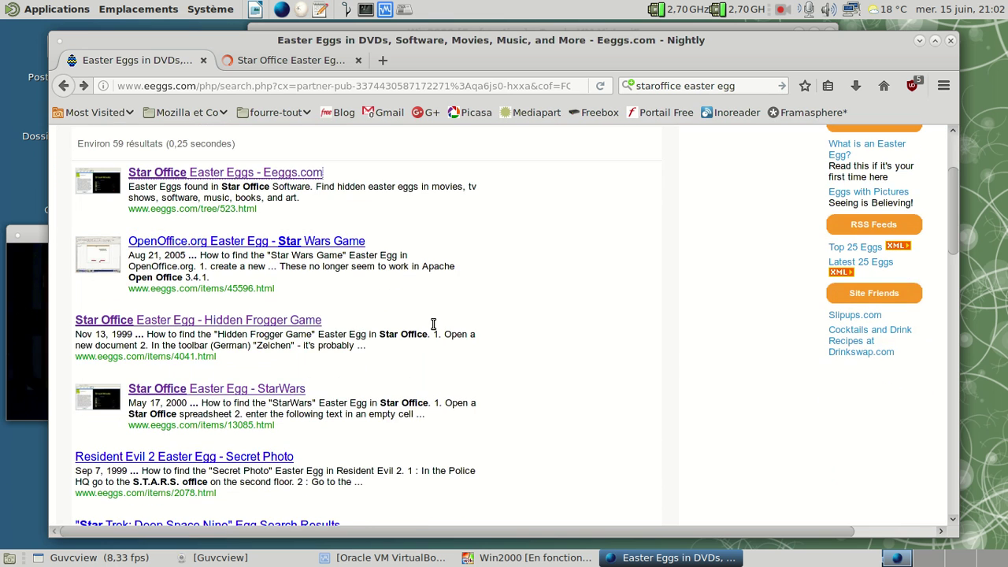
{"action": "scroll", "coordinate": [365, 384], "scroll_direction": "down", "scroll_amount": 2}
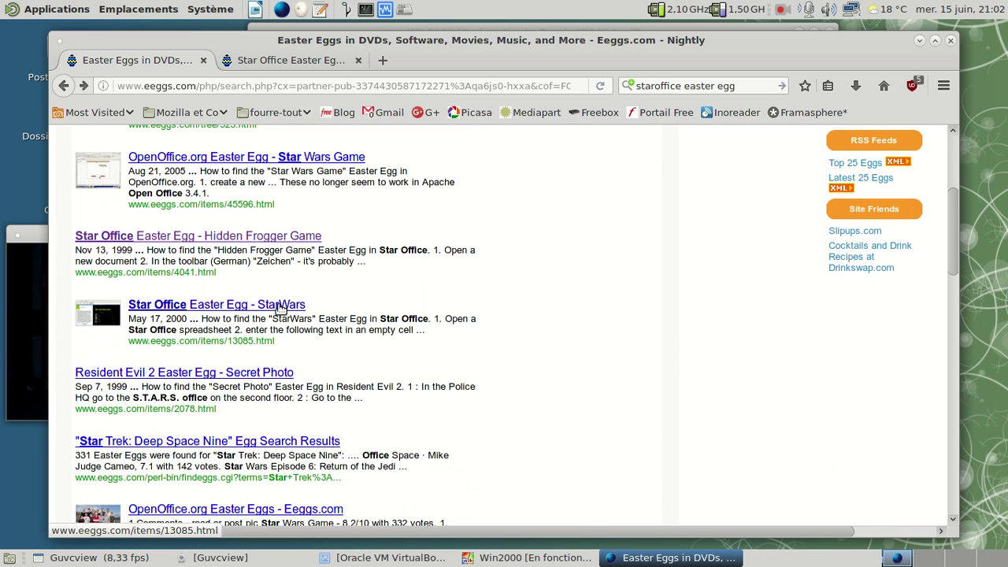
Step: Open the "Star Office Easter Egg - StarWars" and "OpenOffice.org Easter Eggs" results in new tabs and read the OpenOffice.org egg instructions
{"action": "middle_click", "coordinate": [281, 307]}
{"action": "scroll", "coordinate": [457, 321], "scroll_direction": "down", "scroll_amount": 3}
{"action": "middle_click", "coordinate": [301, 386]}
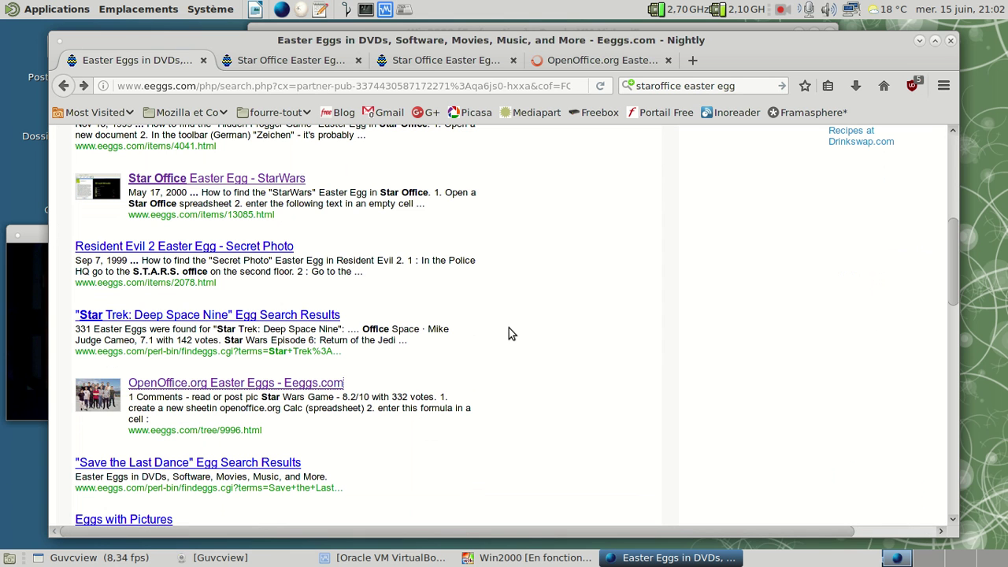
{"action": "key", "text": "ctrl+Page_Up"}
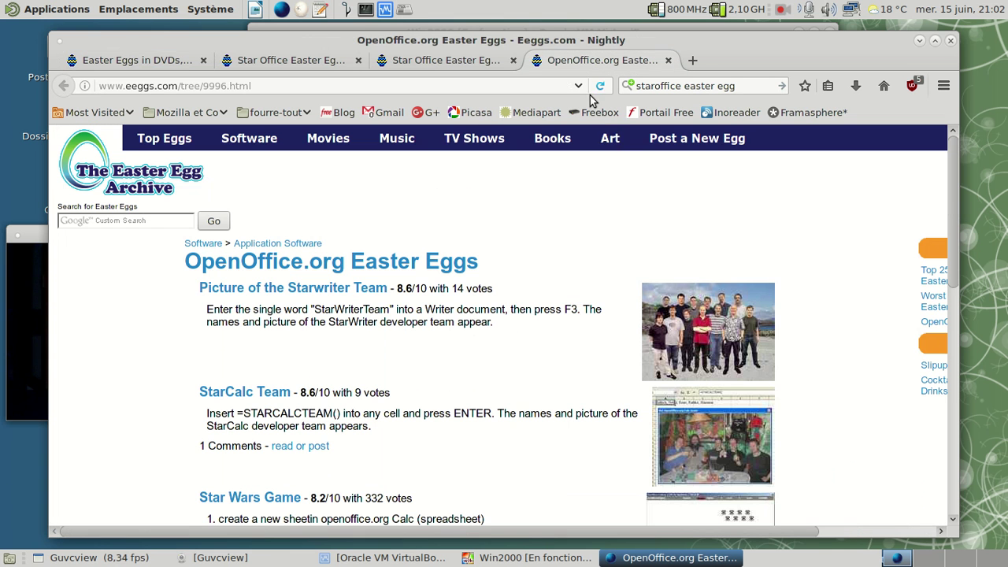
{"action": "scroll", "coordinate": [520, 249], "scroll_direction": "down", "scroll_amount": 2}
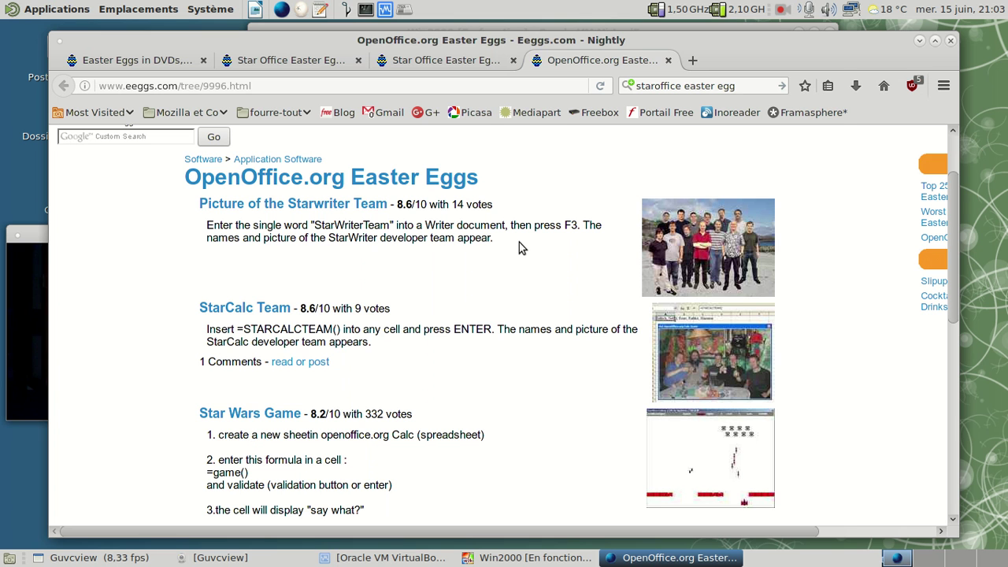
Step: Switch to StarOffice in the Win2000 virtual machine, delete cell A1's contents and enter the formula =starcalcteam() there
{"action": "key", "text": "alt+Tab"}
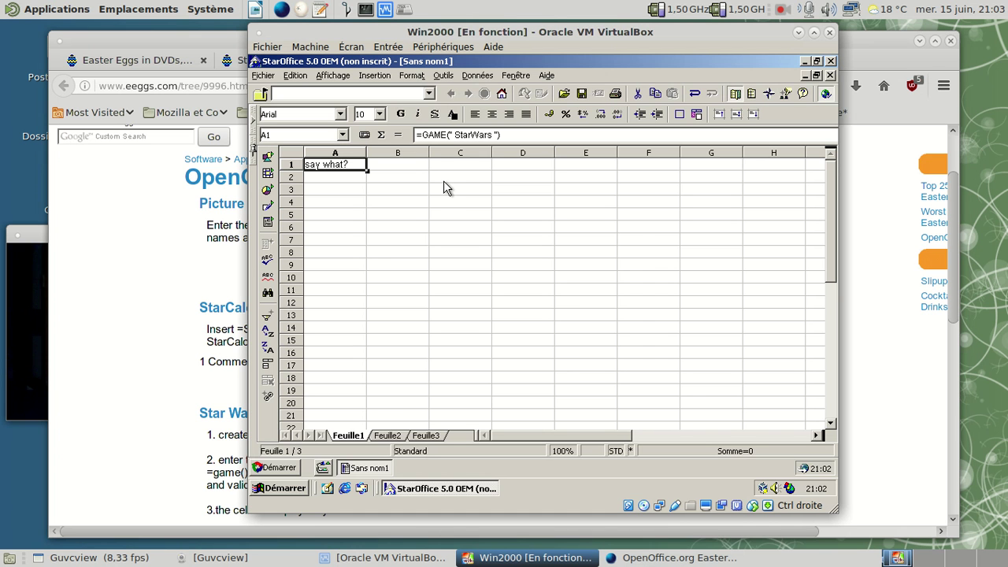
{"action": "key", "text": "Delete"}
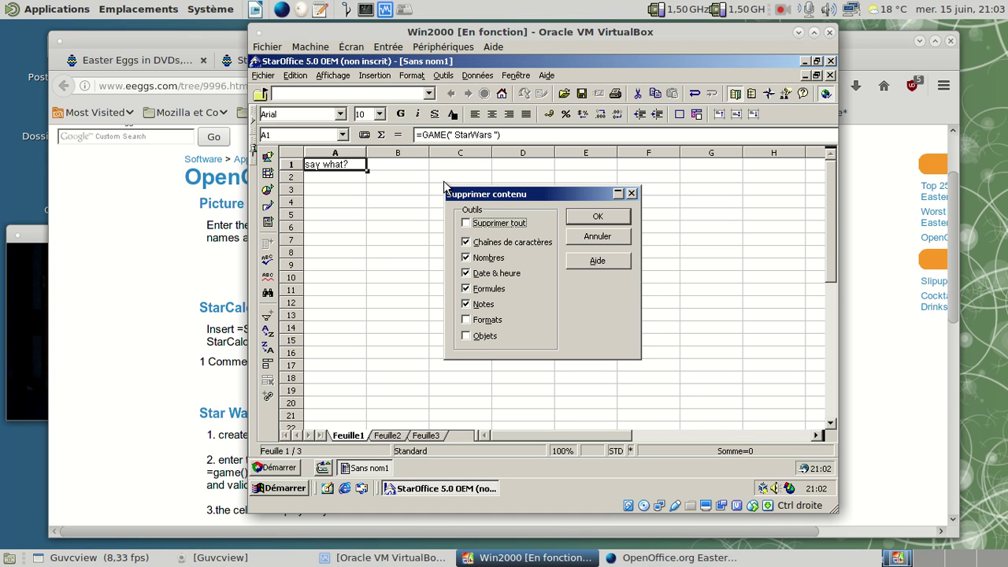
{"action": "left_click", "coordinate": [598, 216]}
{"action": "type", "text": "="}
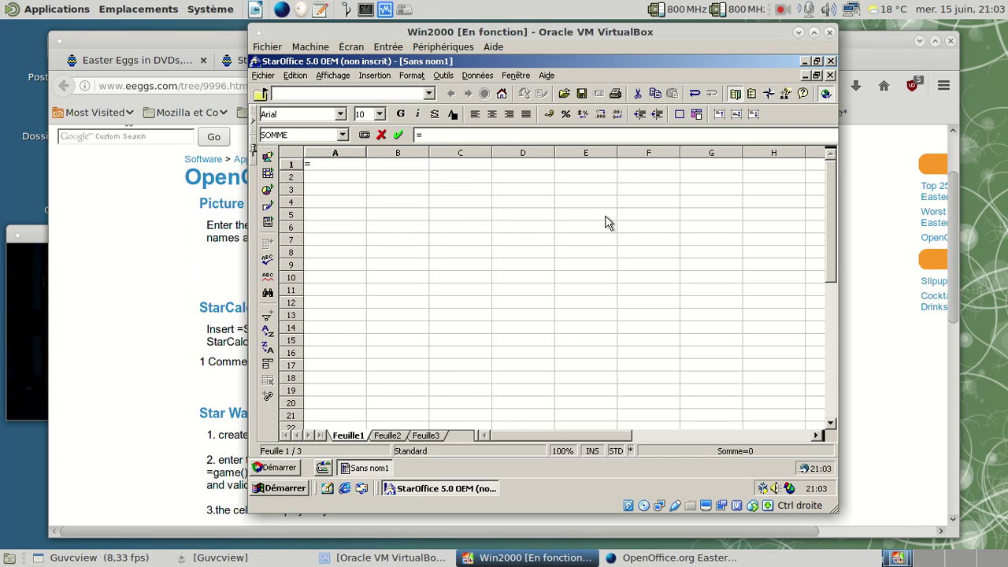
{"action": "type", "text": "starcalc("}
{"action": "type", "text": "eam("}
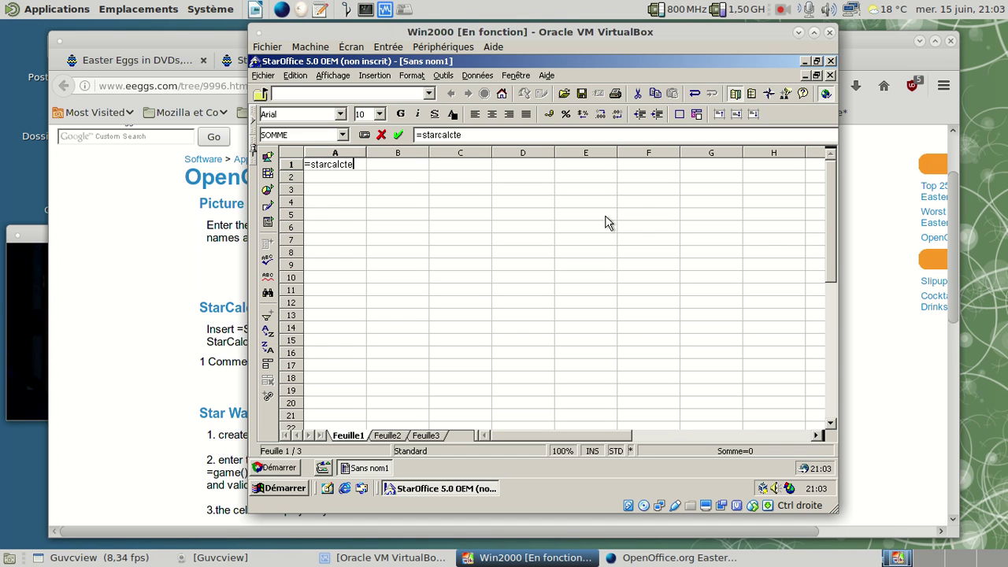